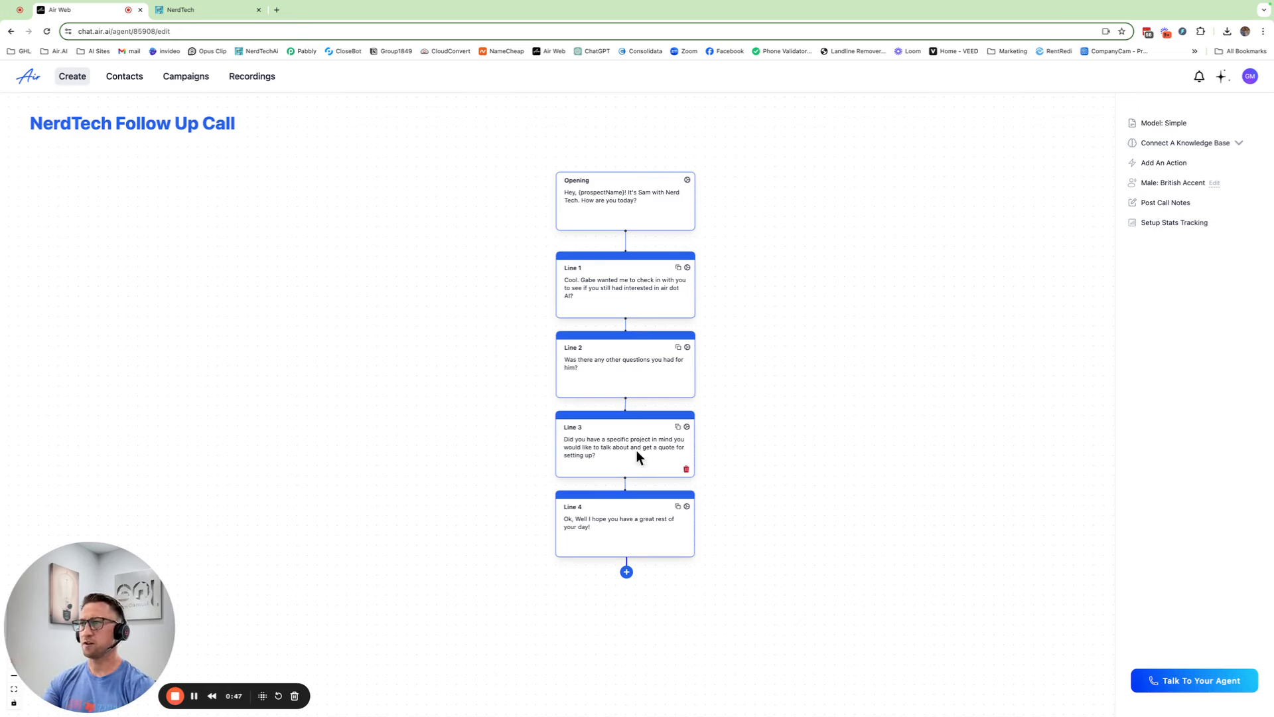
Drag the Line 2, Line 3 and Line 4 cards lower on the canvas to space out the flow
{"action": "left_click_drag", "start_coordinate": [640, 534], "coordinate": [641, 604]}
{"action": "left_click_drag", "start_coordinate": [631, 451], "coordinate": [630, 482]}
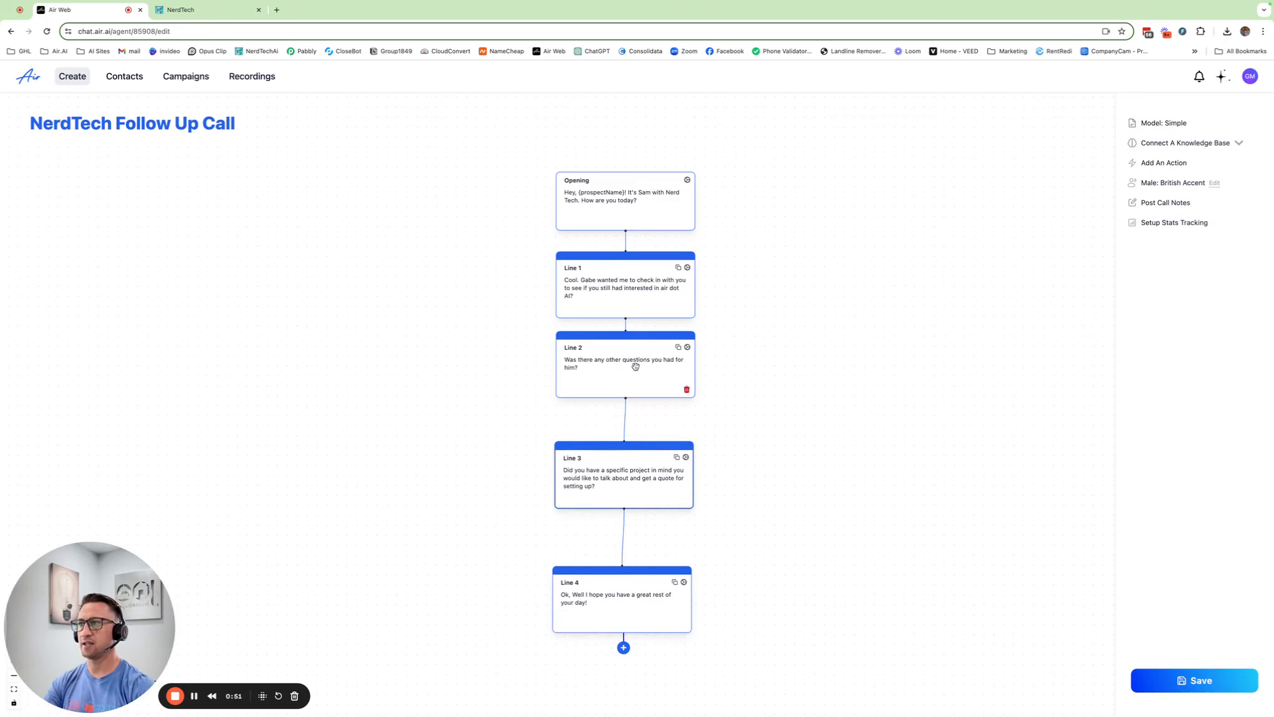
{"action": "left_click_drag", "start_coordinate": [633, 373], "coordinate": [631, 385]}
{"action": "left_click_drag", "start_coordinate": [645, 503], "coordinate": [649, 532]}
{"action": "left_click_drag", "start_coordinate": [640, 396], "coordinate": [632, 428]}
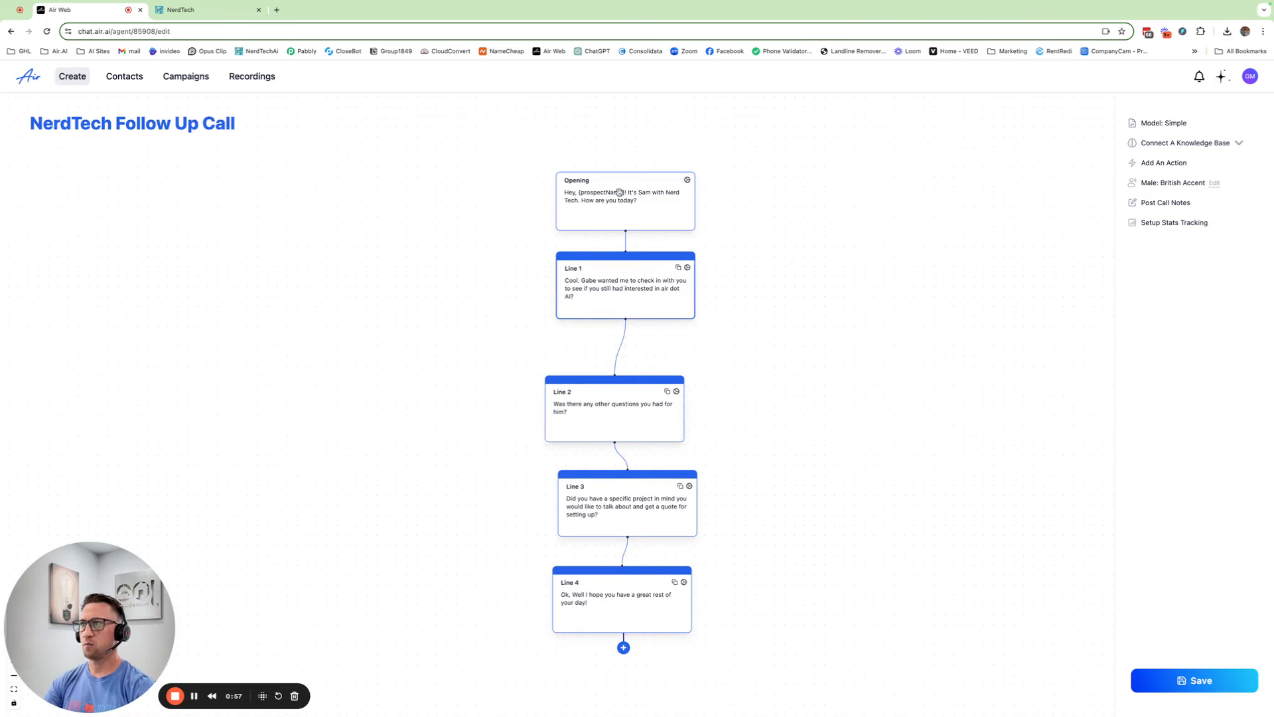
Append 'to implement in your {metadata.businesscategory}?' to the end of the Line 1 script
{"action": "left_click", "coordinate": [688, 268]}
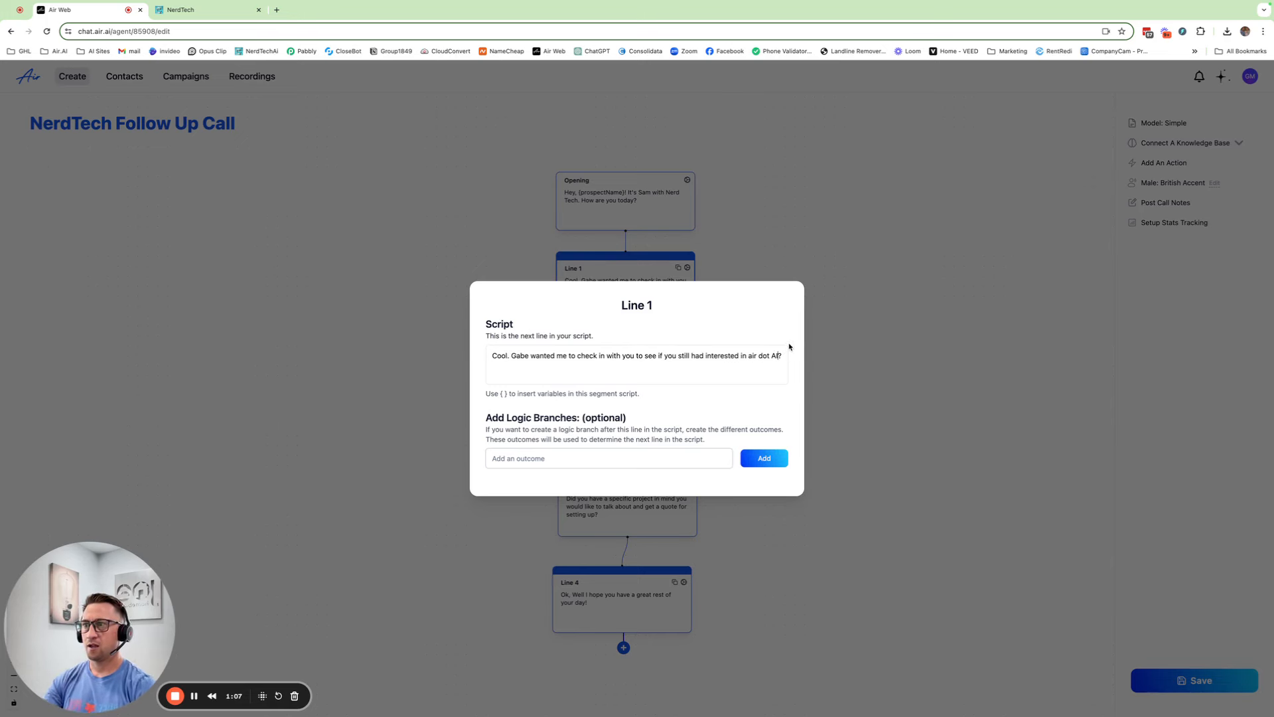
{"action": "type", "text": "to impleme"}
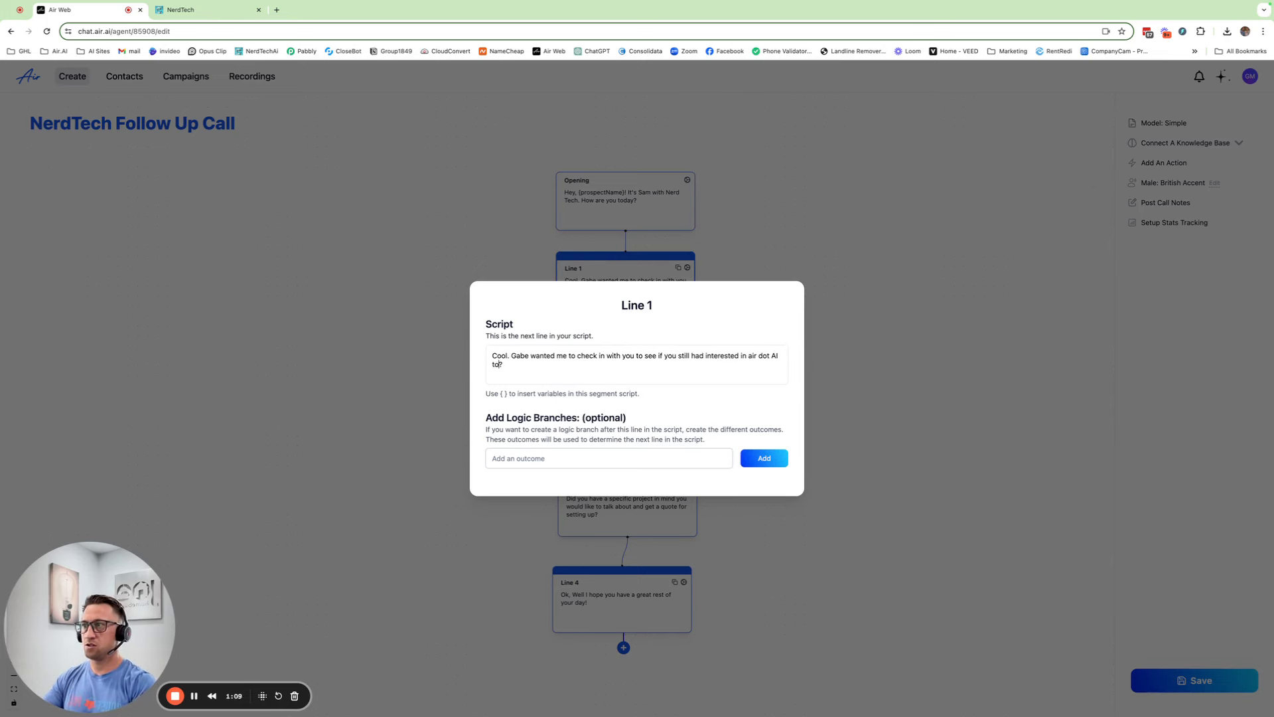
{"action": "type", "text": "nt in your"}
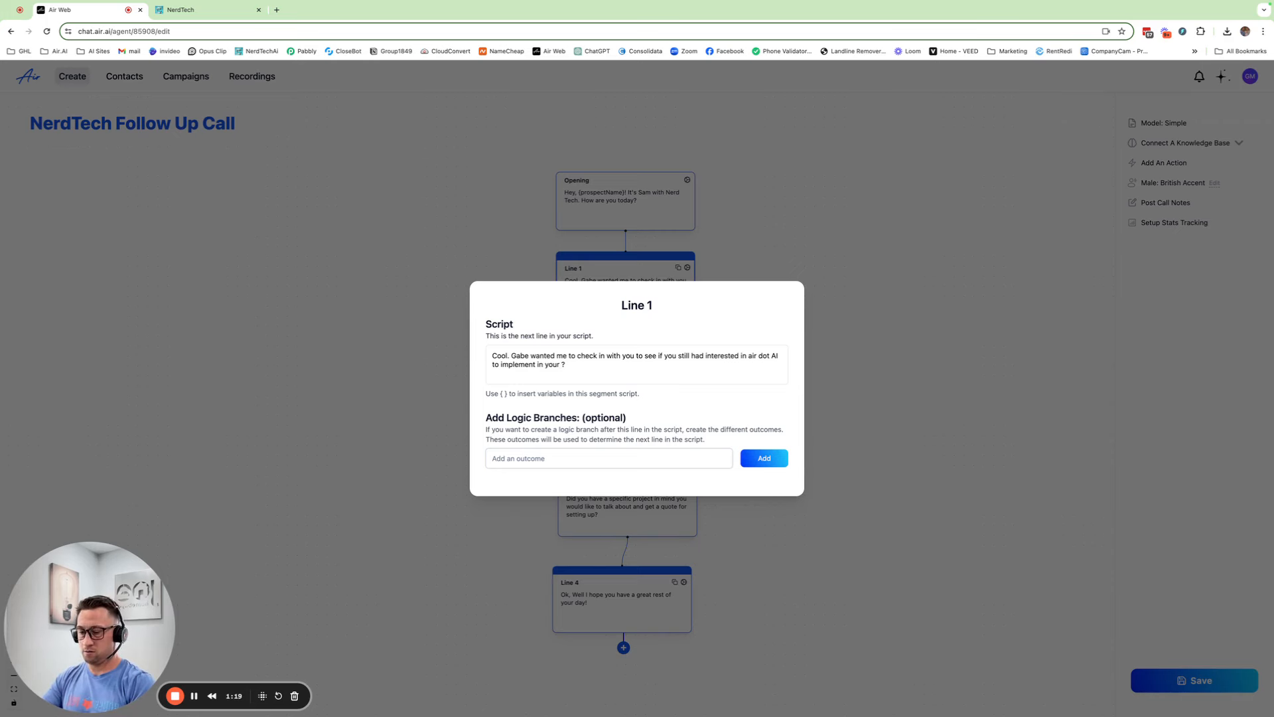
{"action": "type", "text": "{"}
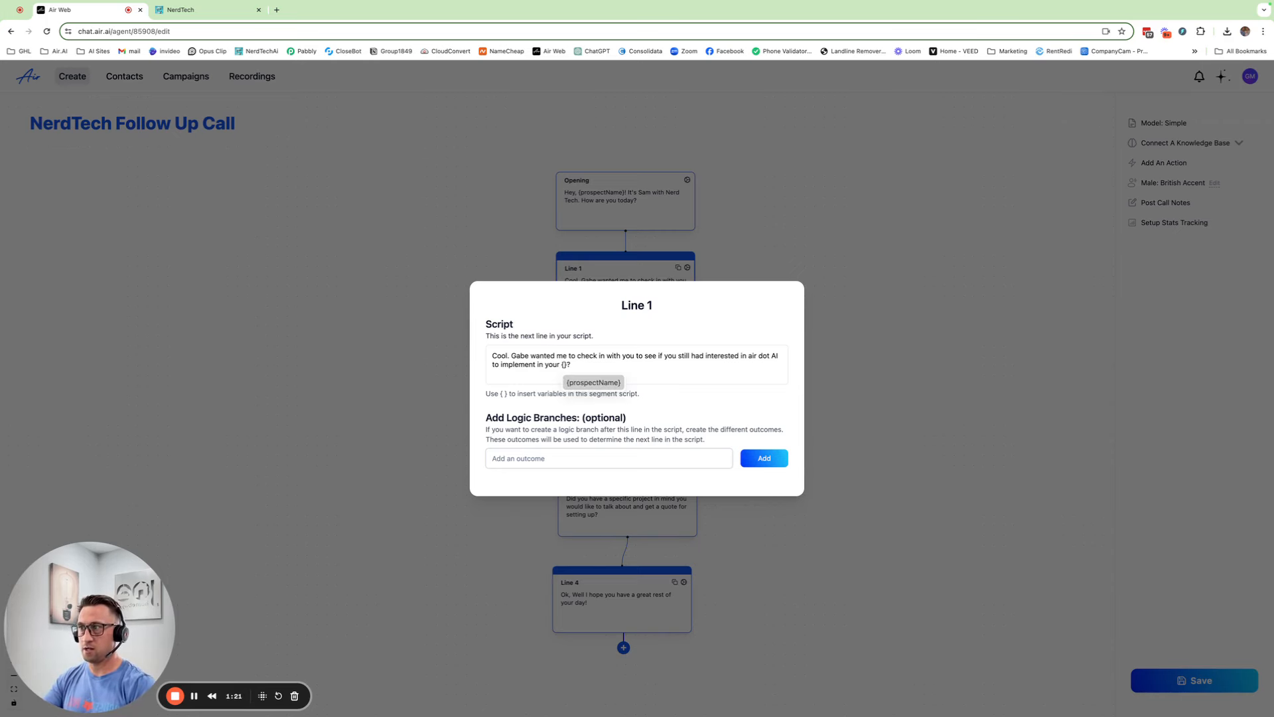
{"action": "type", "text": "metadata"}
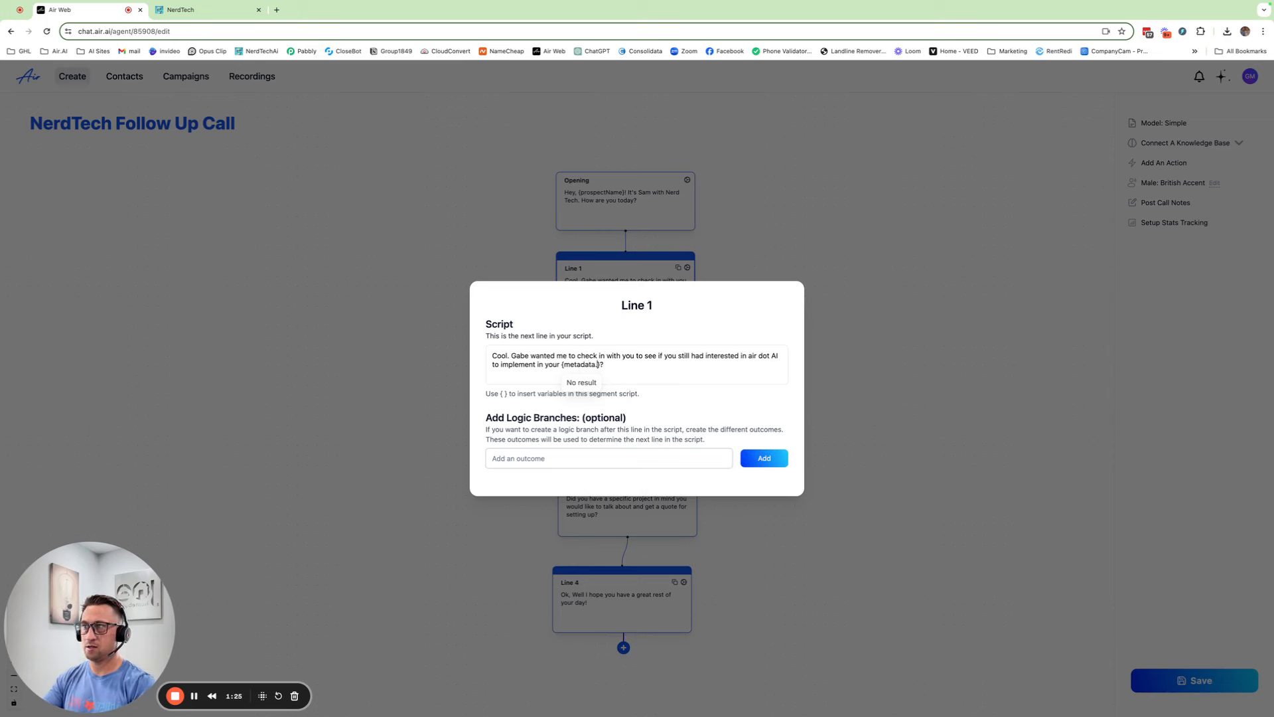
{"action": "type", "text": ".business "}
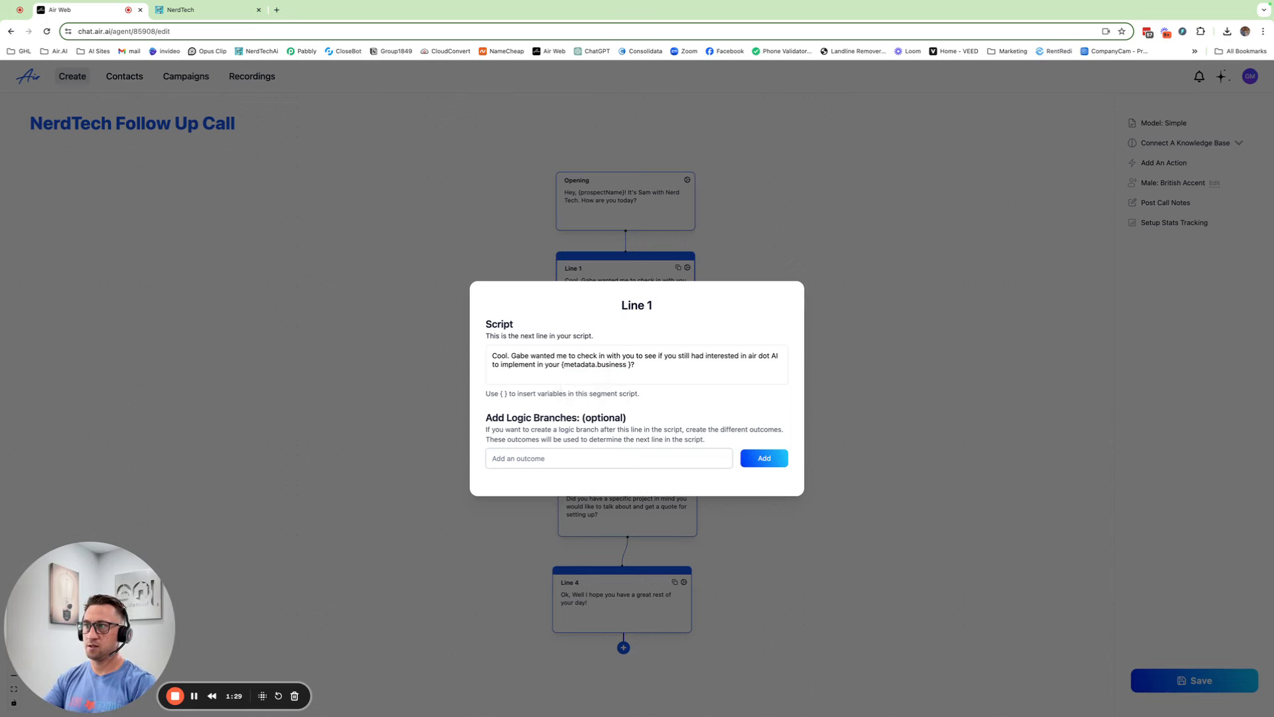
{"action": "type", "text": "category"}
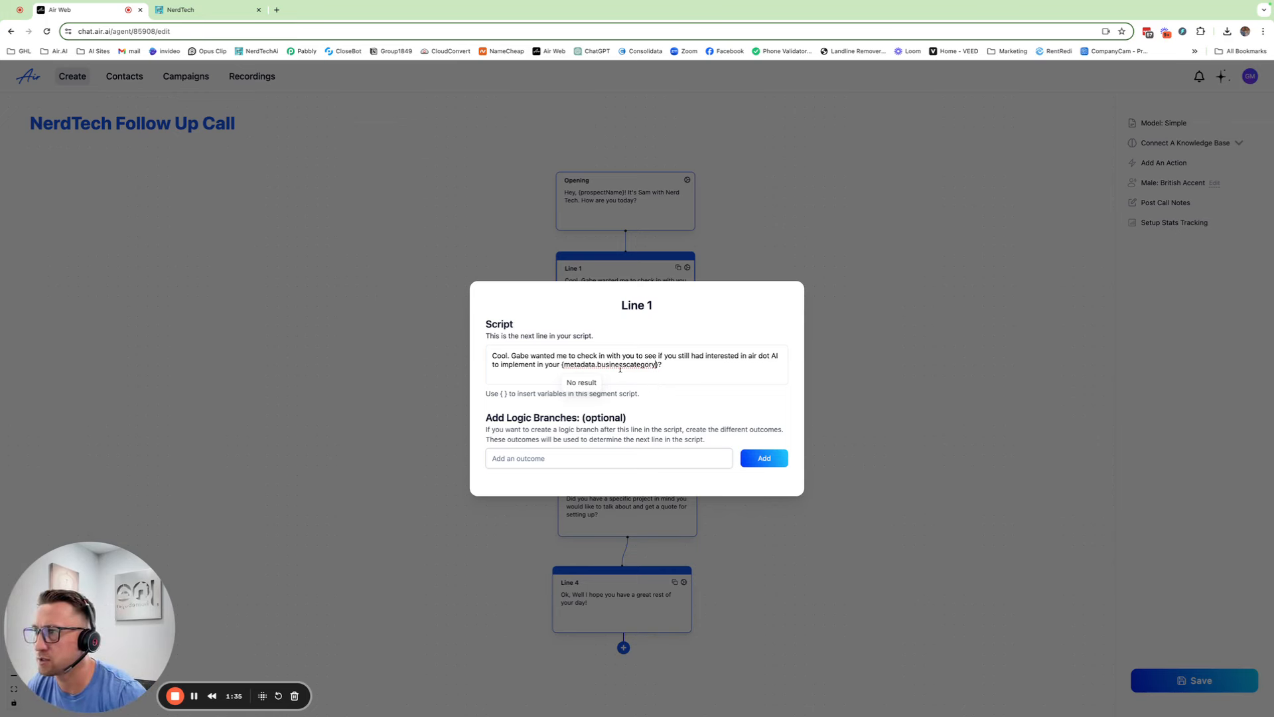
{"action": "left_click_drag", "start_coordinate": [656, 365], "coordinate": [600, 364]}
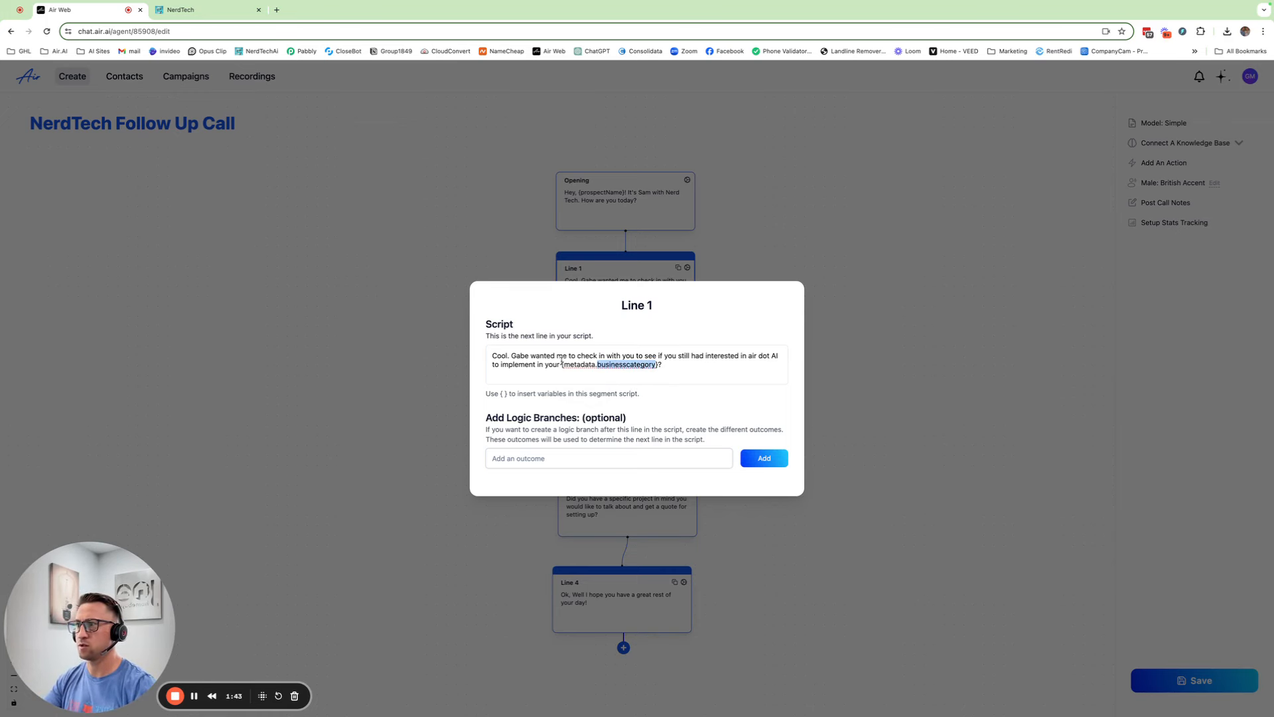
{"action": "left_click", "coordinate": [674, 365]}
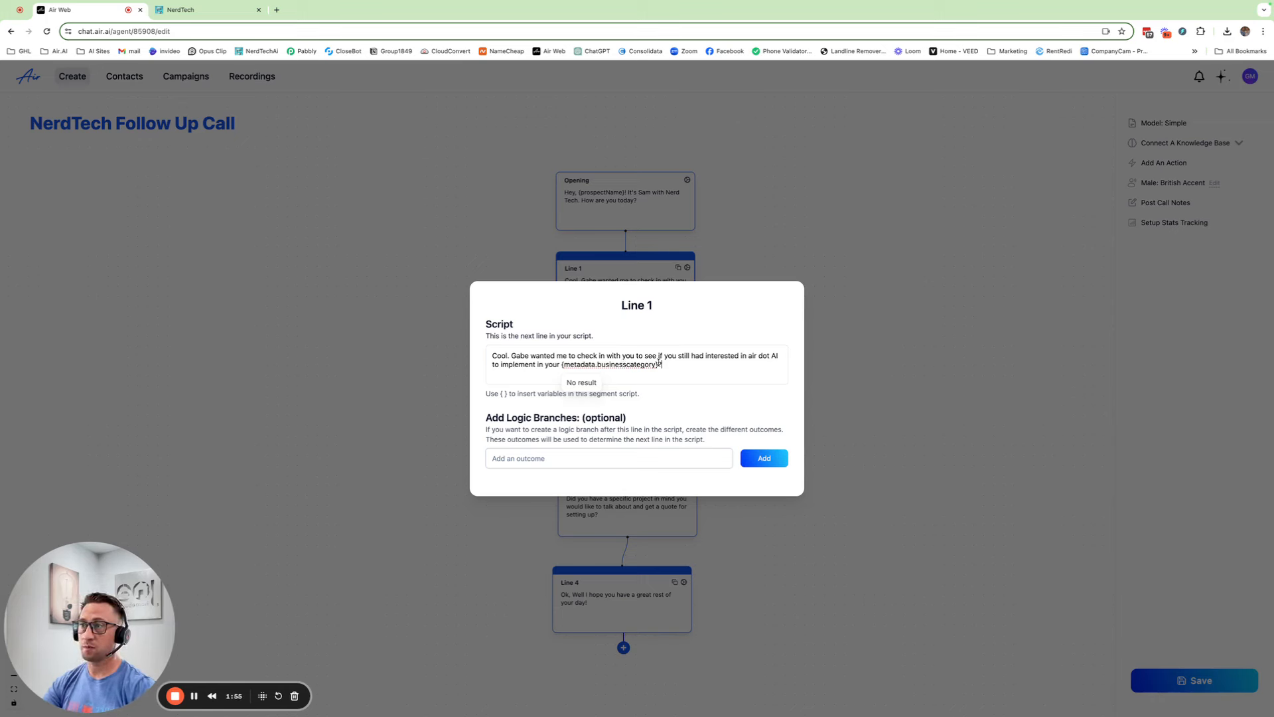
{"action": "type", "text": "?"}
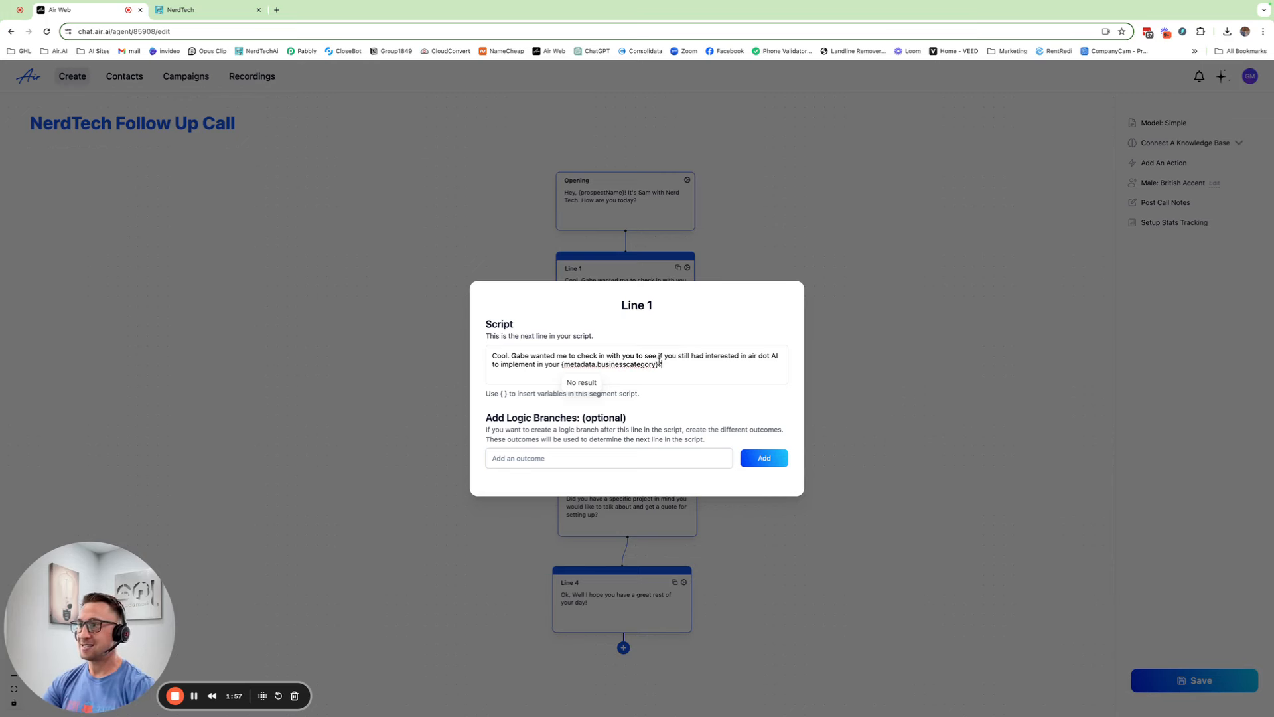
{"action": "left_click_drag", "start_coordinate": [656, 364], "coordinate": [562, 364]}
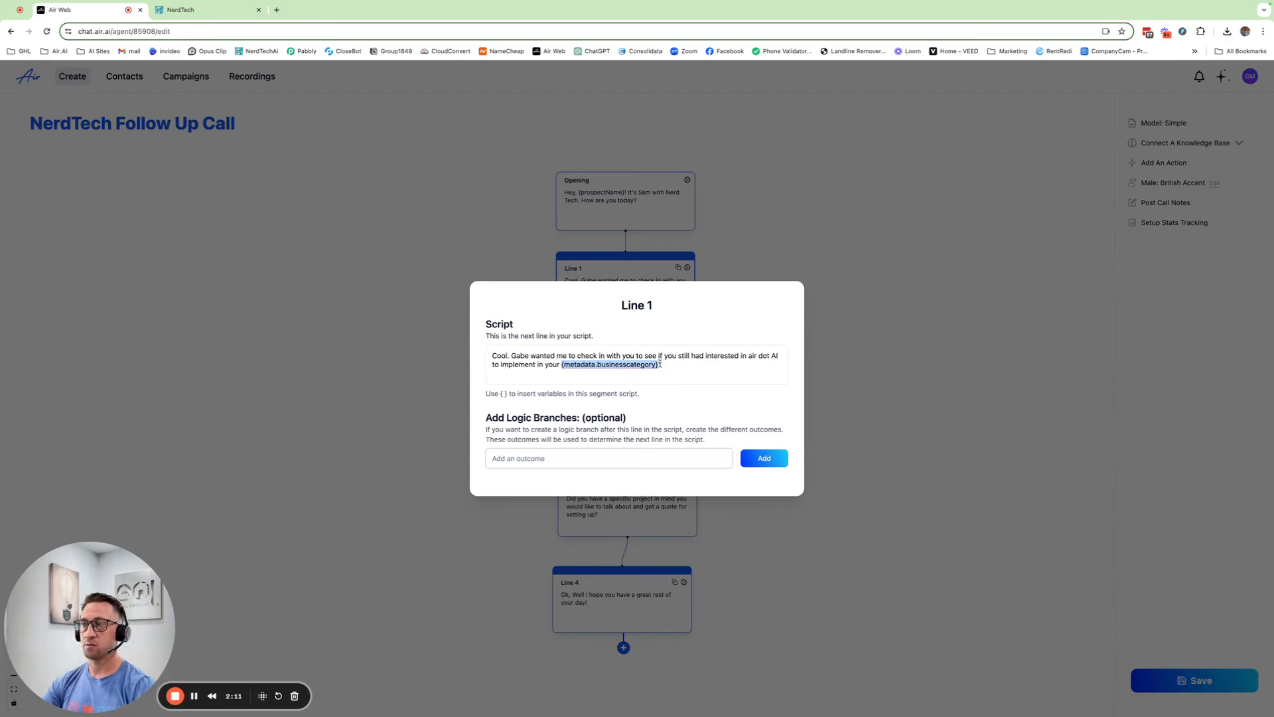
{"action": "left_click", "coordinate": [689, 363]}
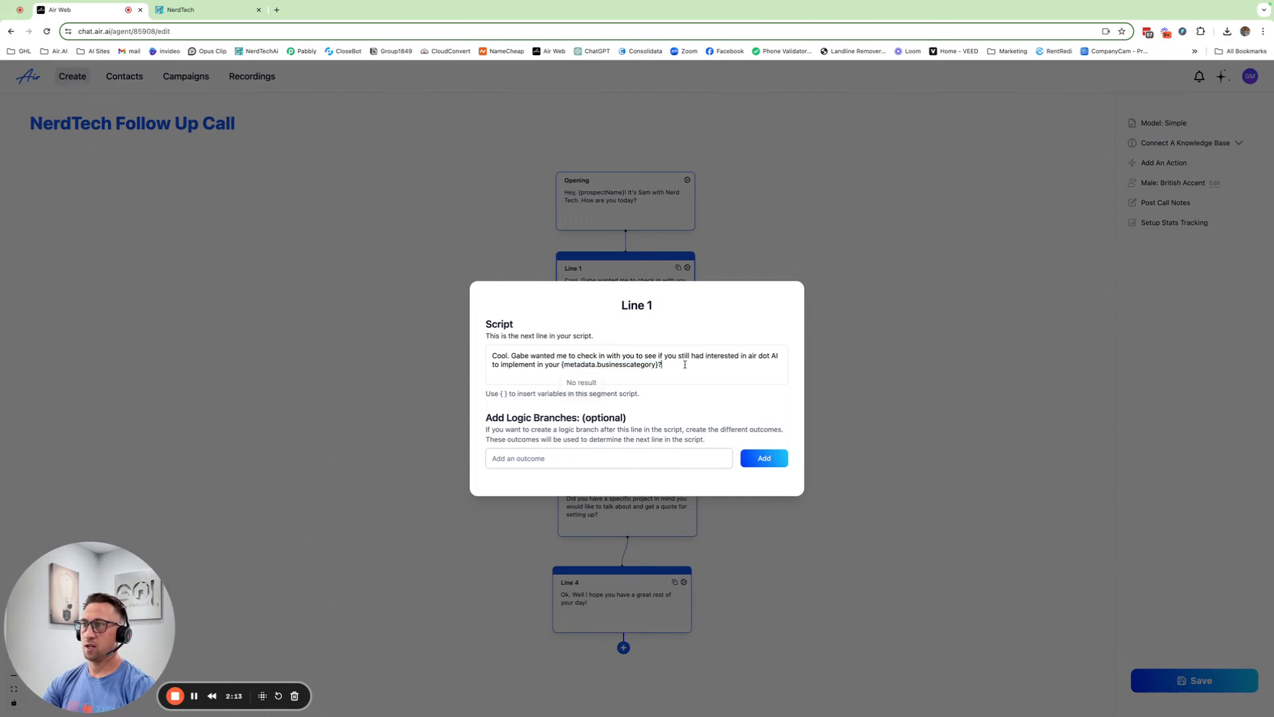
{"action": "left_click", "coordinate": [860, 373]}
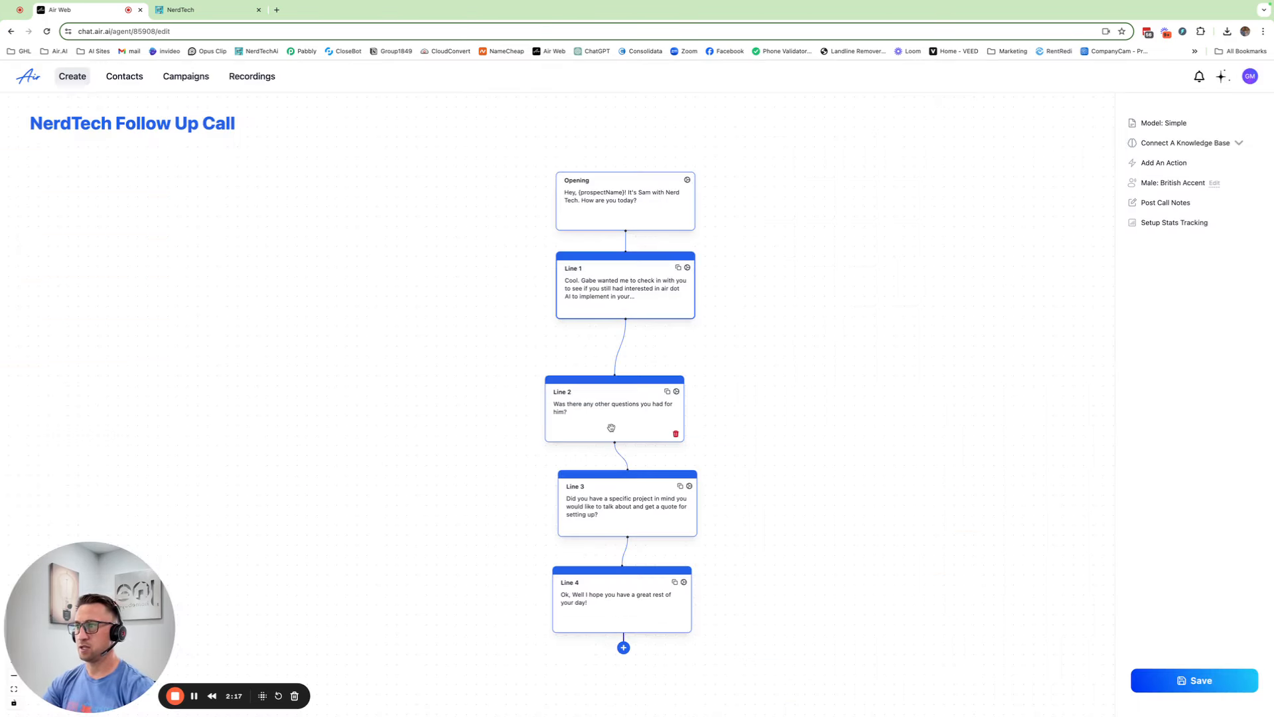
Rewrite Line 2's closing question about pricing to end with 'budgeting for {metadata.budget}?'
{"action": "left_click_drag", "start_coordinate": [611, 428], "coordinate": [626, 409]}
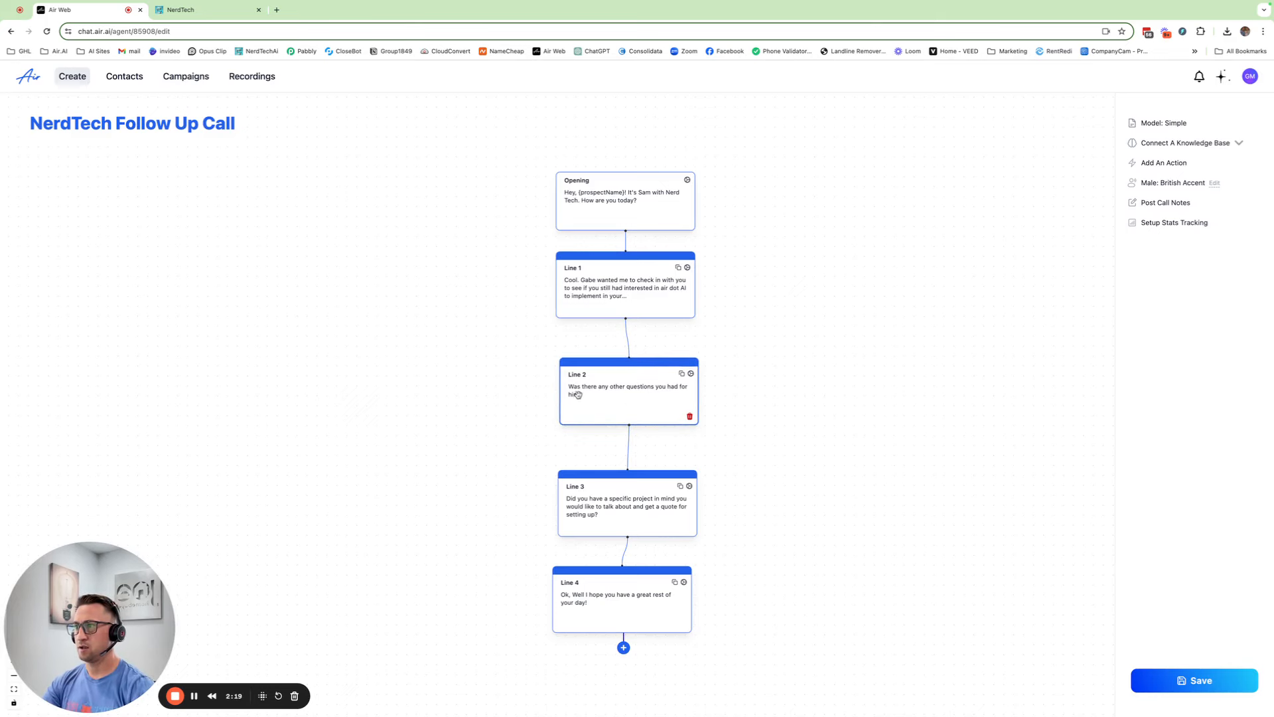
{"action": "left_click", "coordinate": [690, 376]}
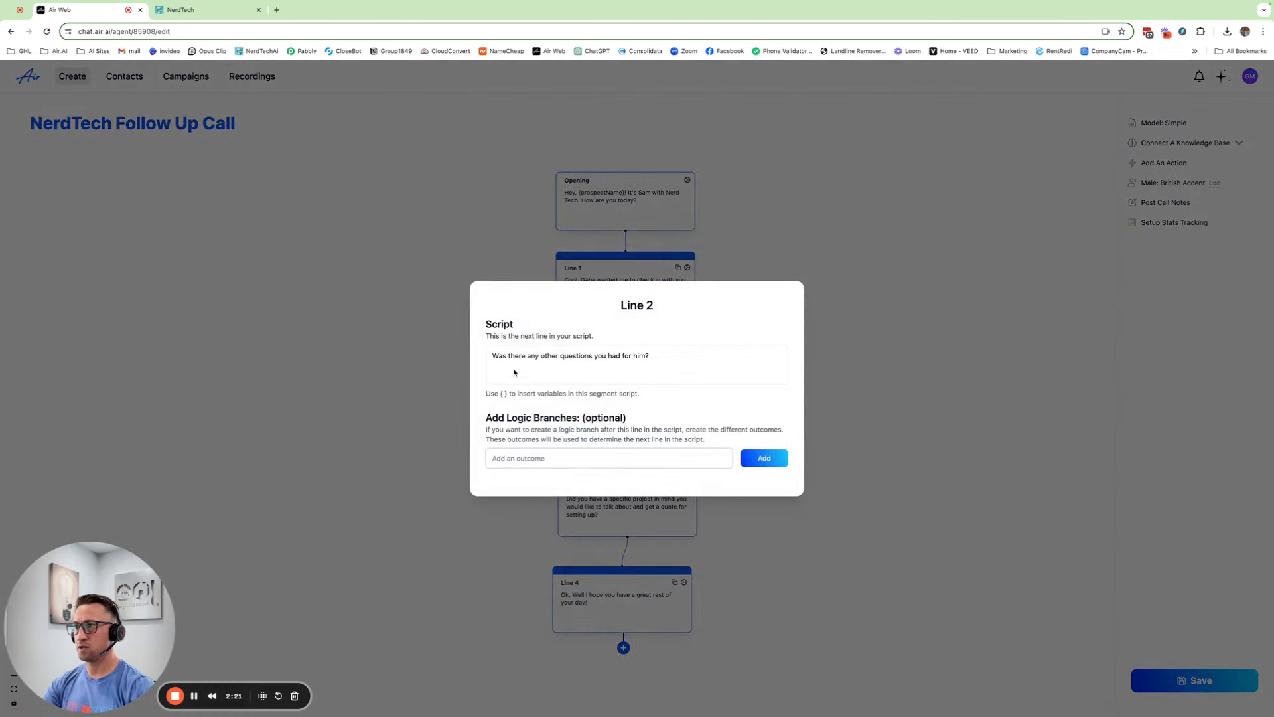
{"action": "left_click_drag", "start_coordinate": [646, 353], "coordinate": [498, 354]}
{"action": "left_click", "coordinate": [648, 352]}
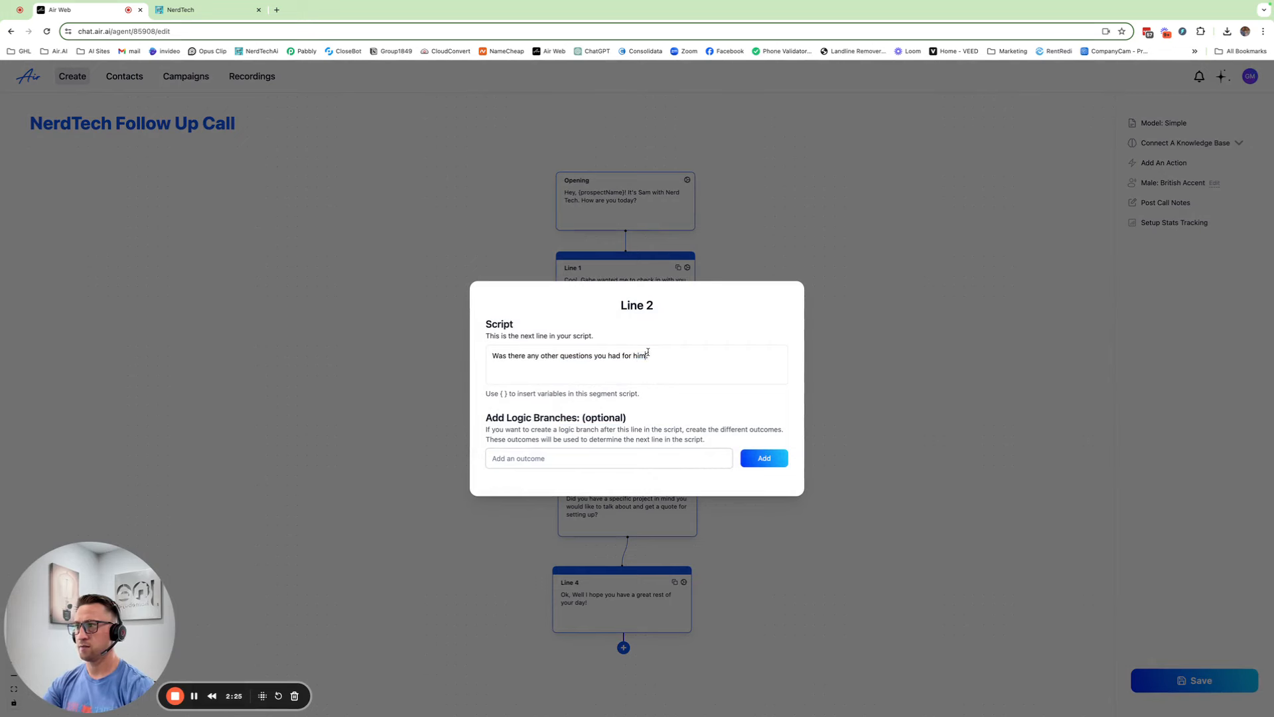
{"action": "left_click_drag", "start_coordinate": [648, 353], "coordinate": [486, 357]}
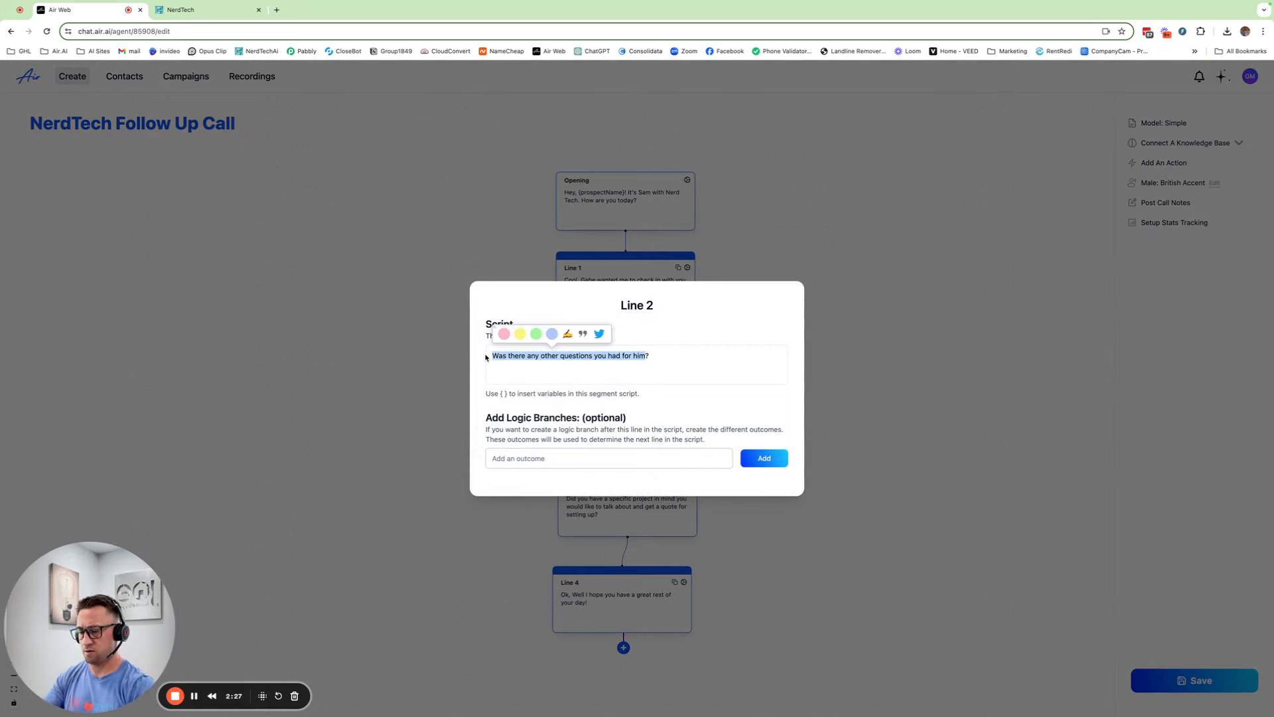
{"action": "type", "text": "I know the pric"}
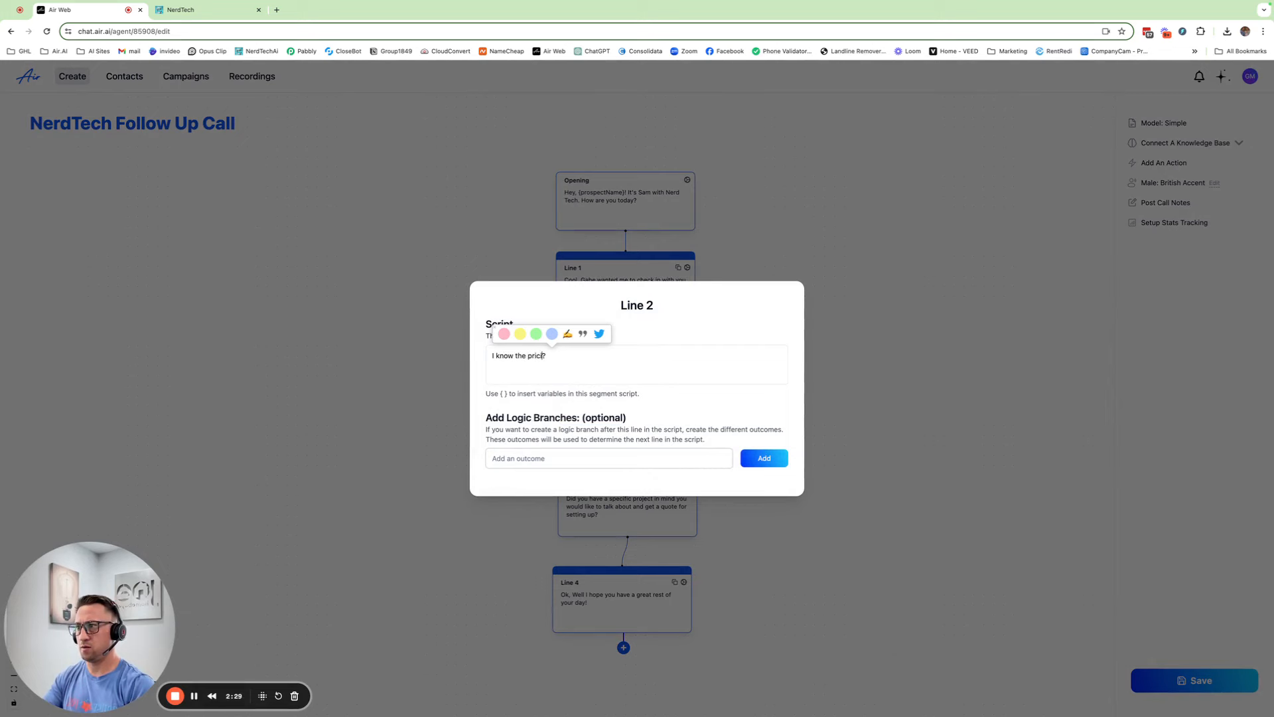
{"action": "type", "text": "ing"}
{"action": "type", "text": " was a bi"}
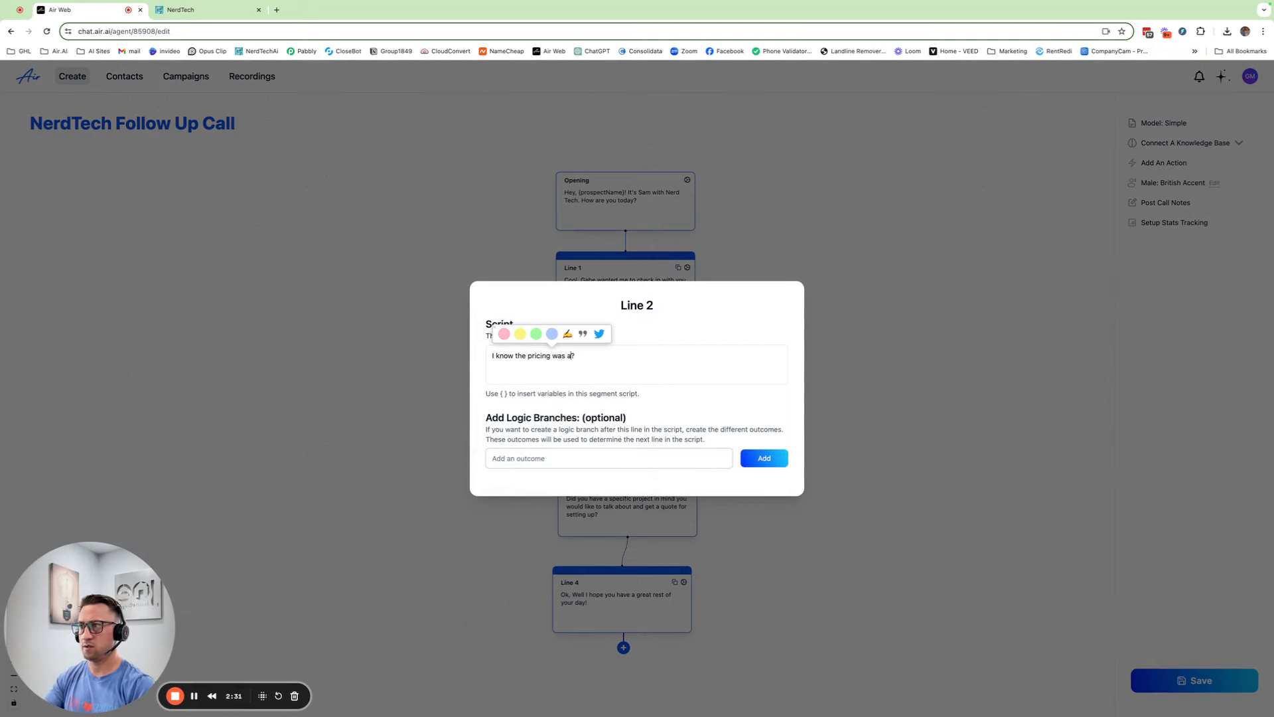
{"action": "type", "text": "t high"}
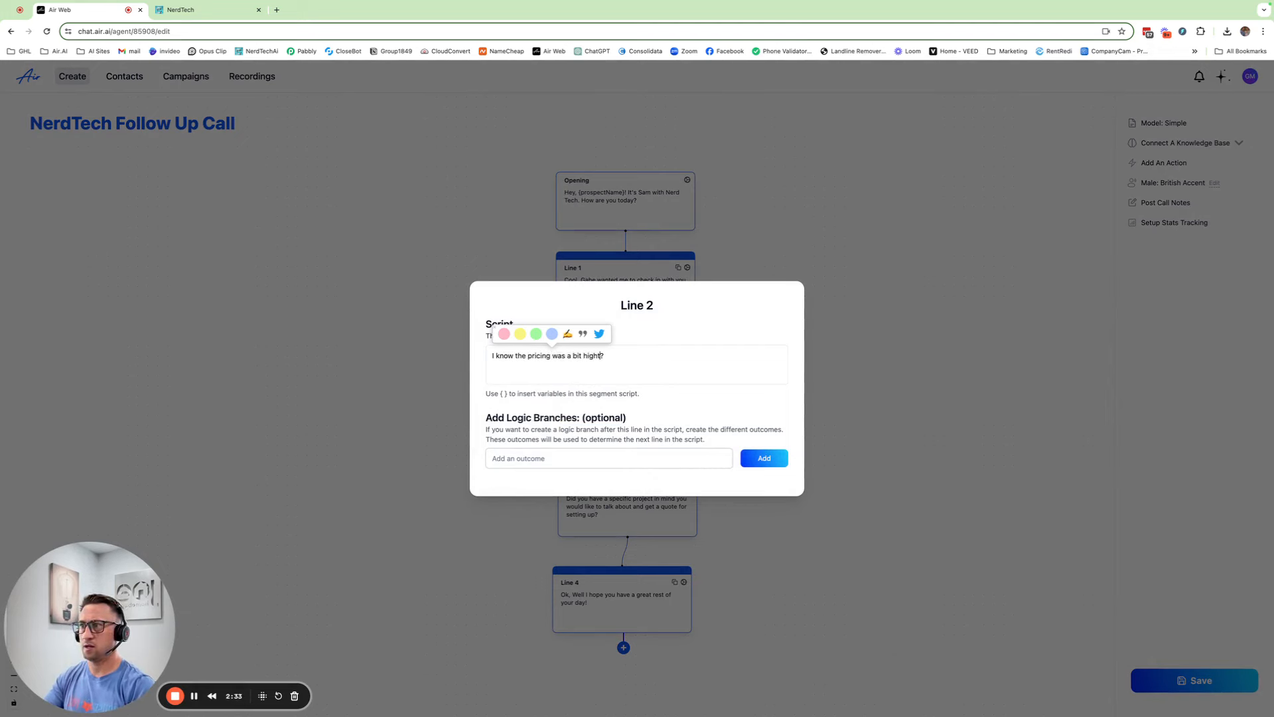
{"action": "type", "text": " at the time"}
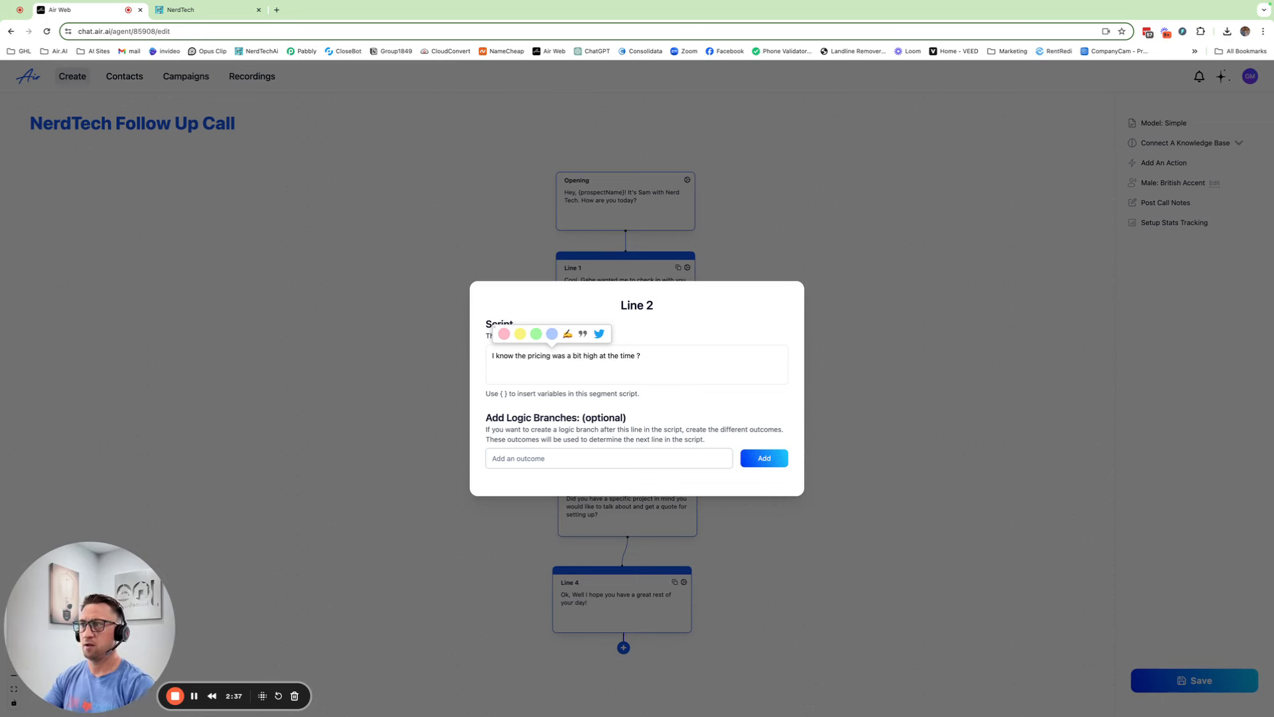
{"action": "type", "text": " becuase y"}
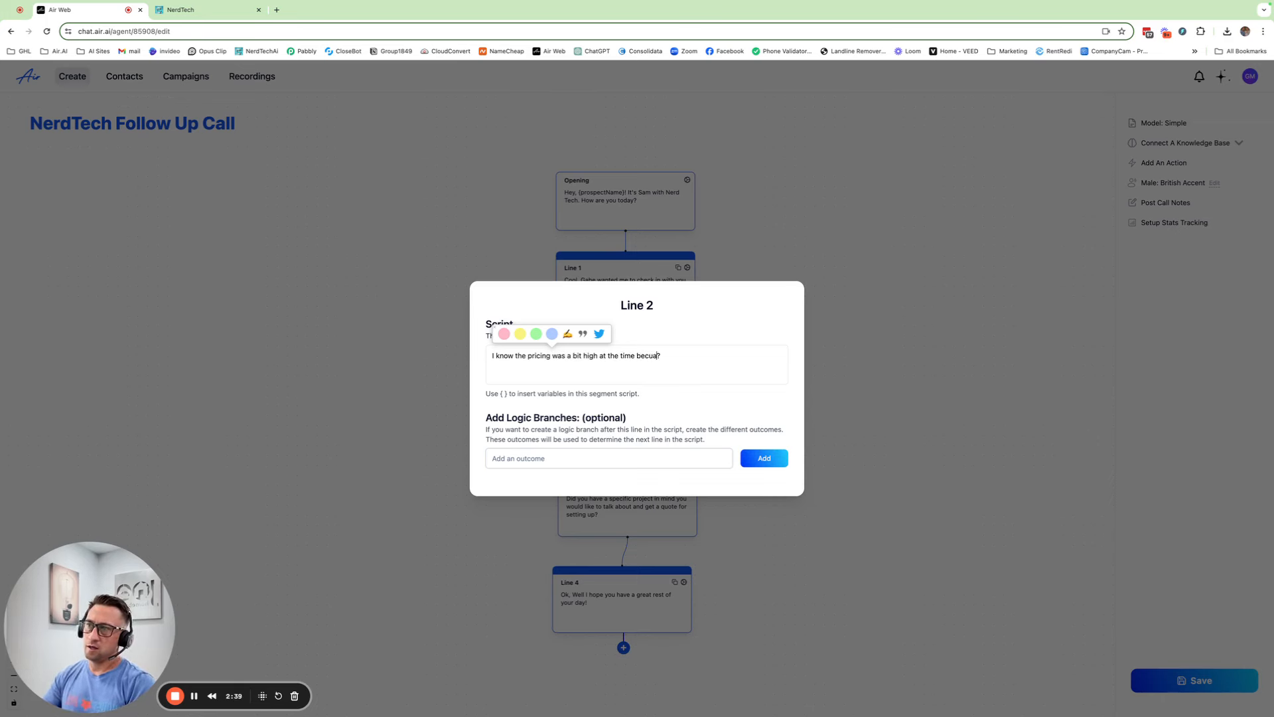
{"action": "key", "text": "BackSpace"}
{"action": "key", "text": "BackSpace"}
{"action": "key", "text": "BackSpace"}
{"action": "key", "text": "BackSpace"}
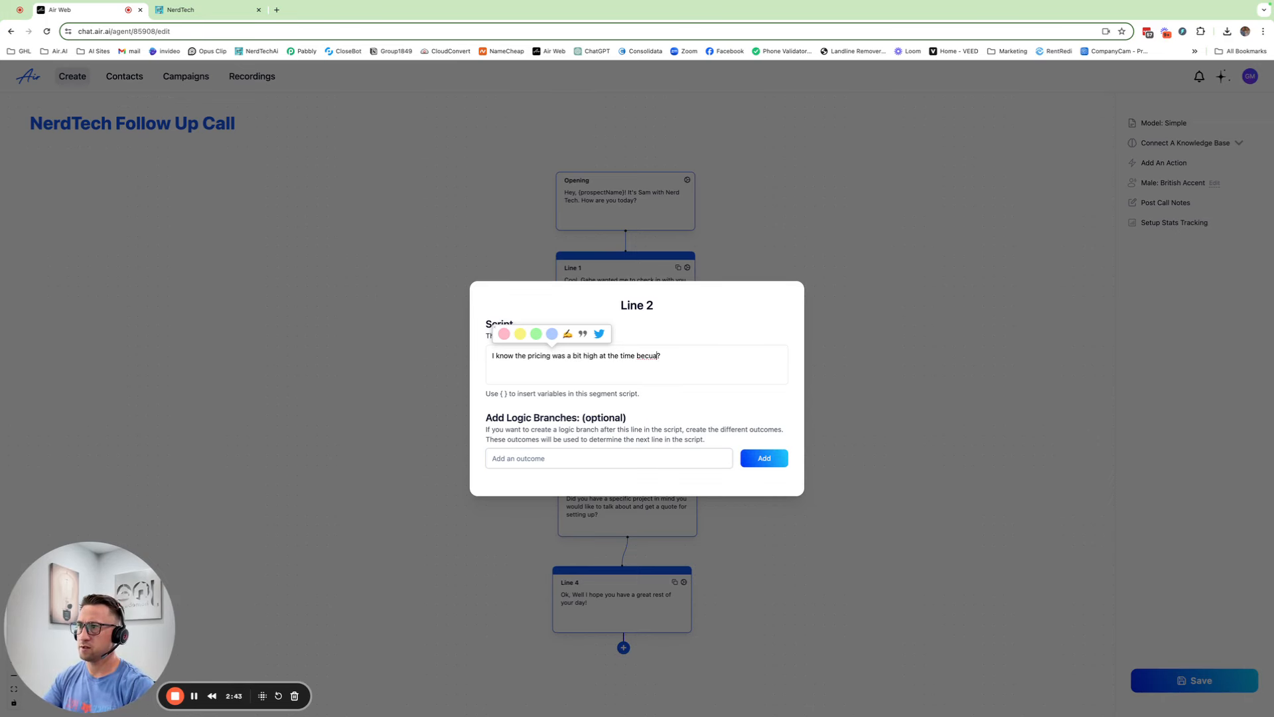
{"action": "type", "text": "se you"}
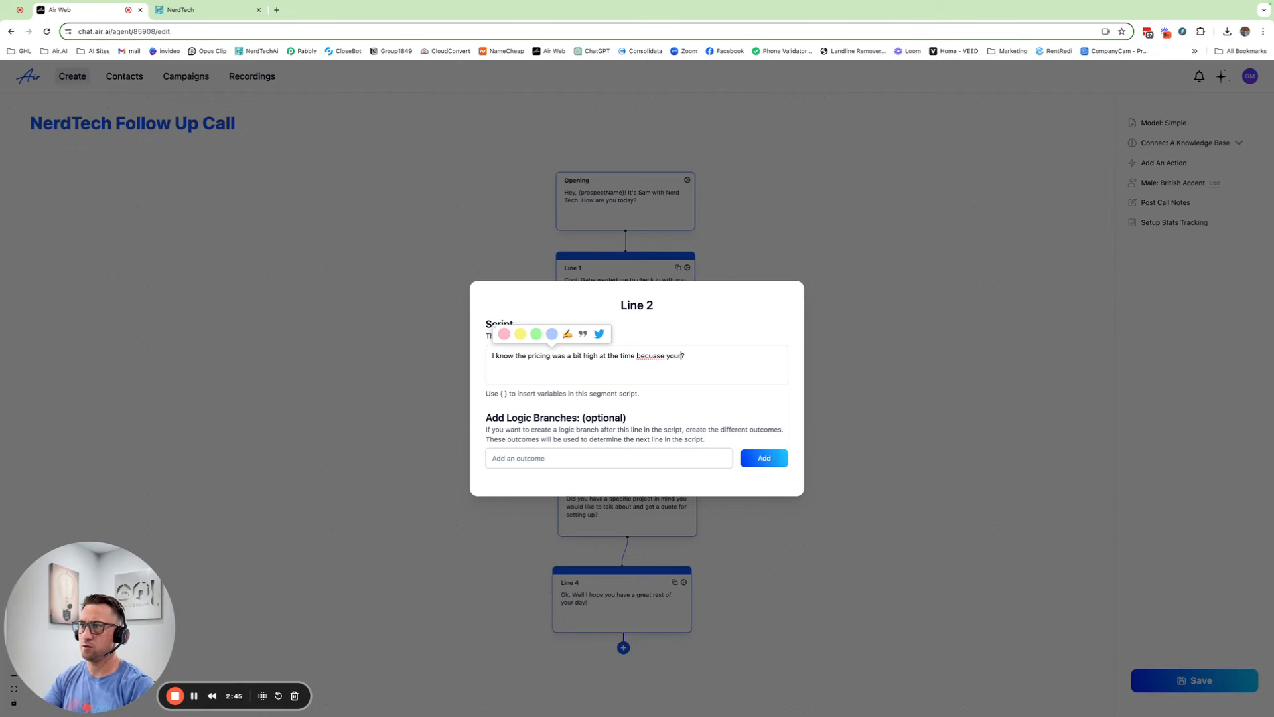
{"action": "type", "text": " were budge"}
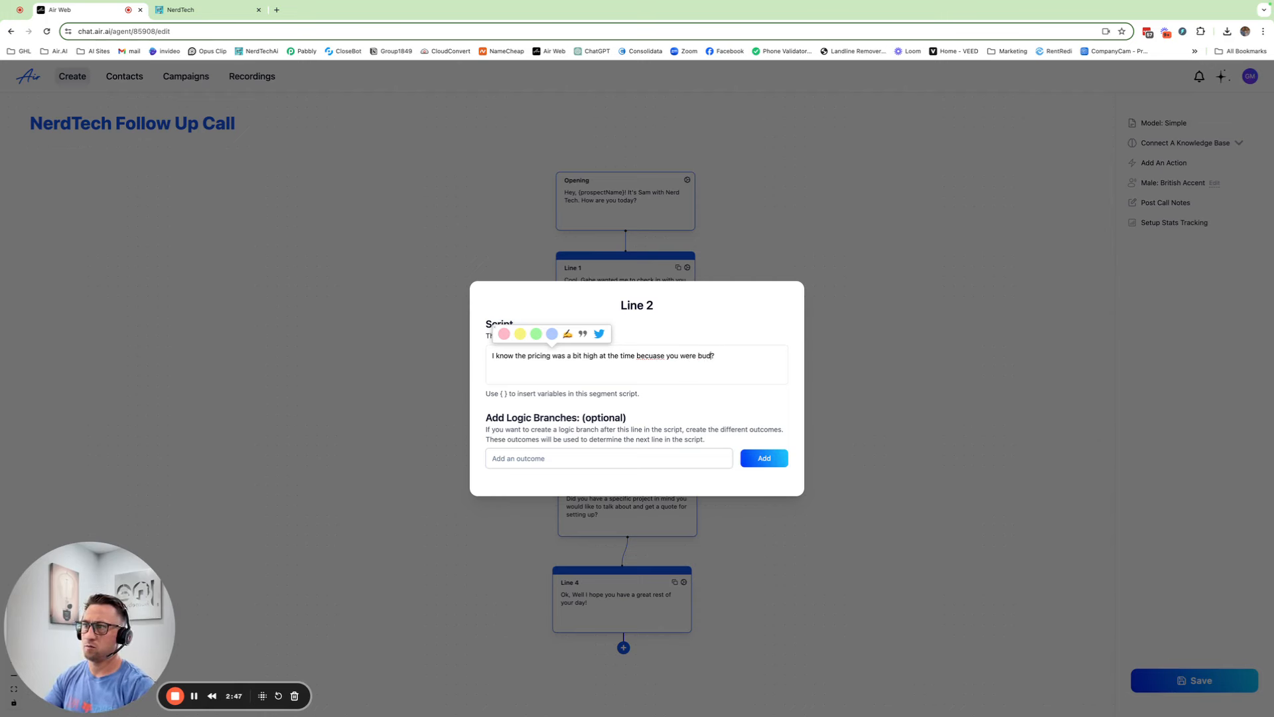
{"action": "type", "text": "ting for"}
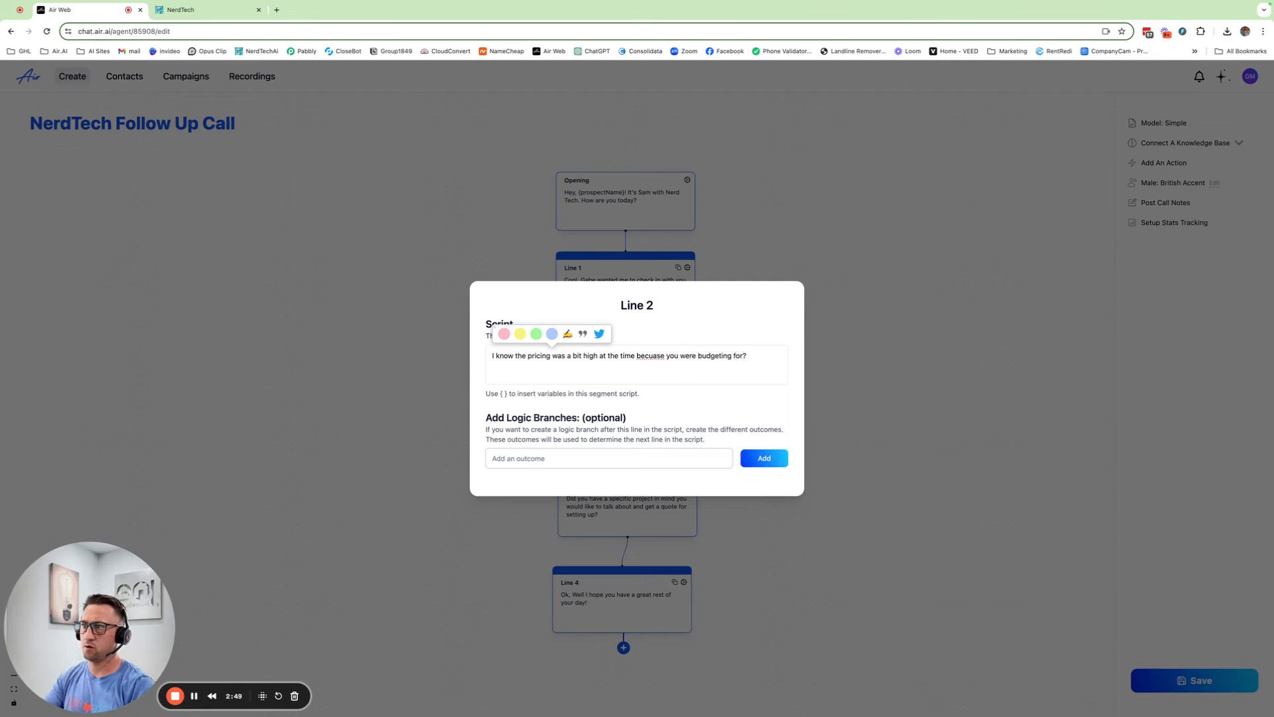
{"action": "type", "text": " {"}
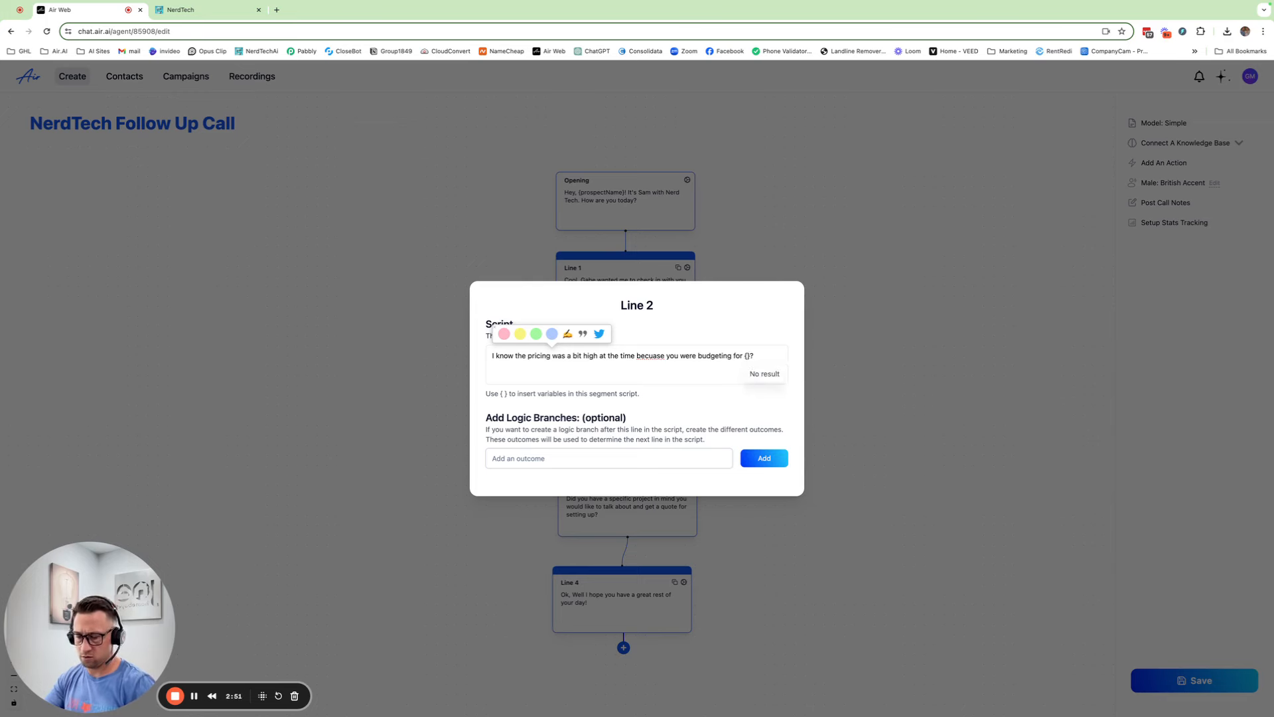
{"action": "type", "text": "me"}
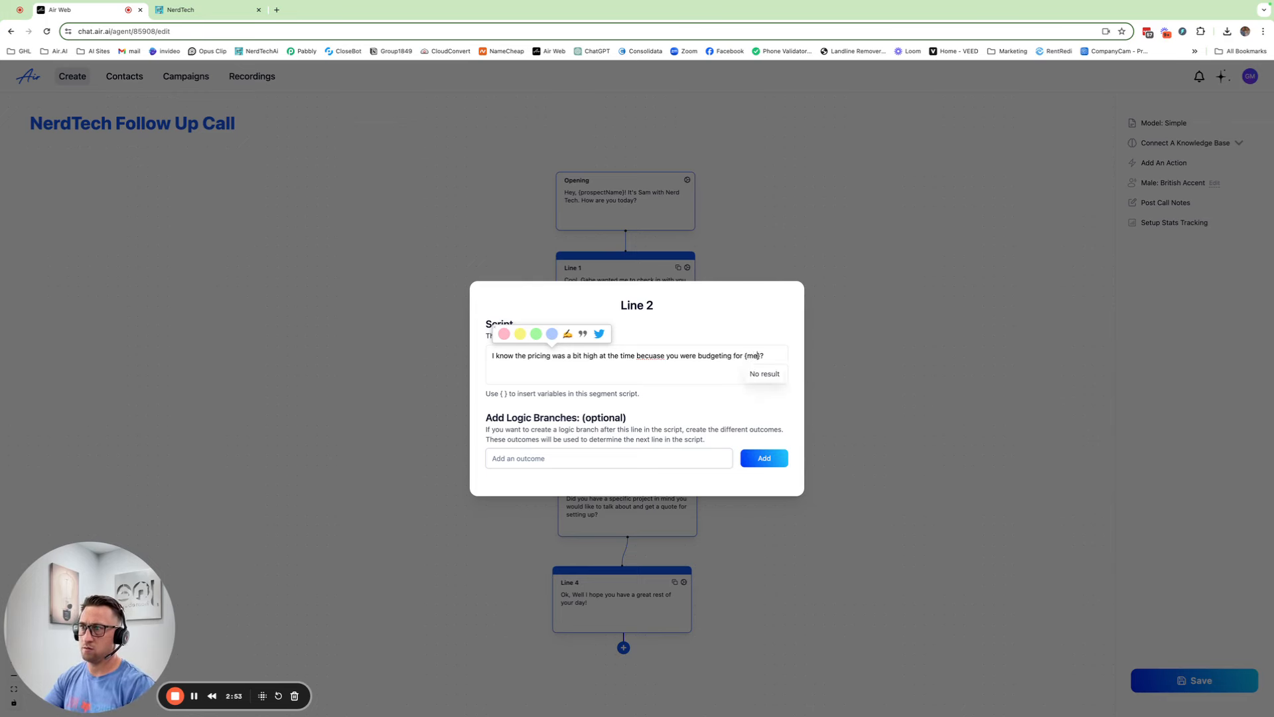
{"action": "type", "text": "tadat"}
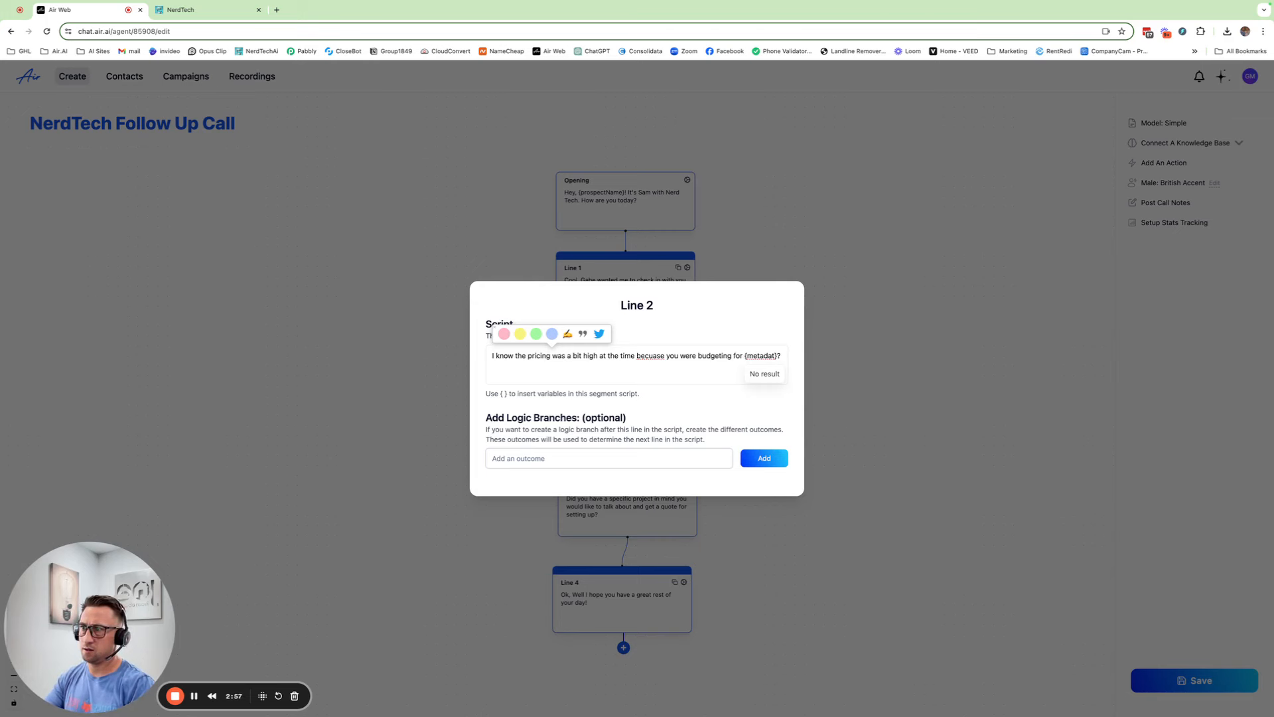
{"action": "type", "text": "a."}
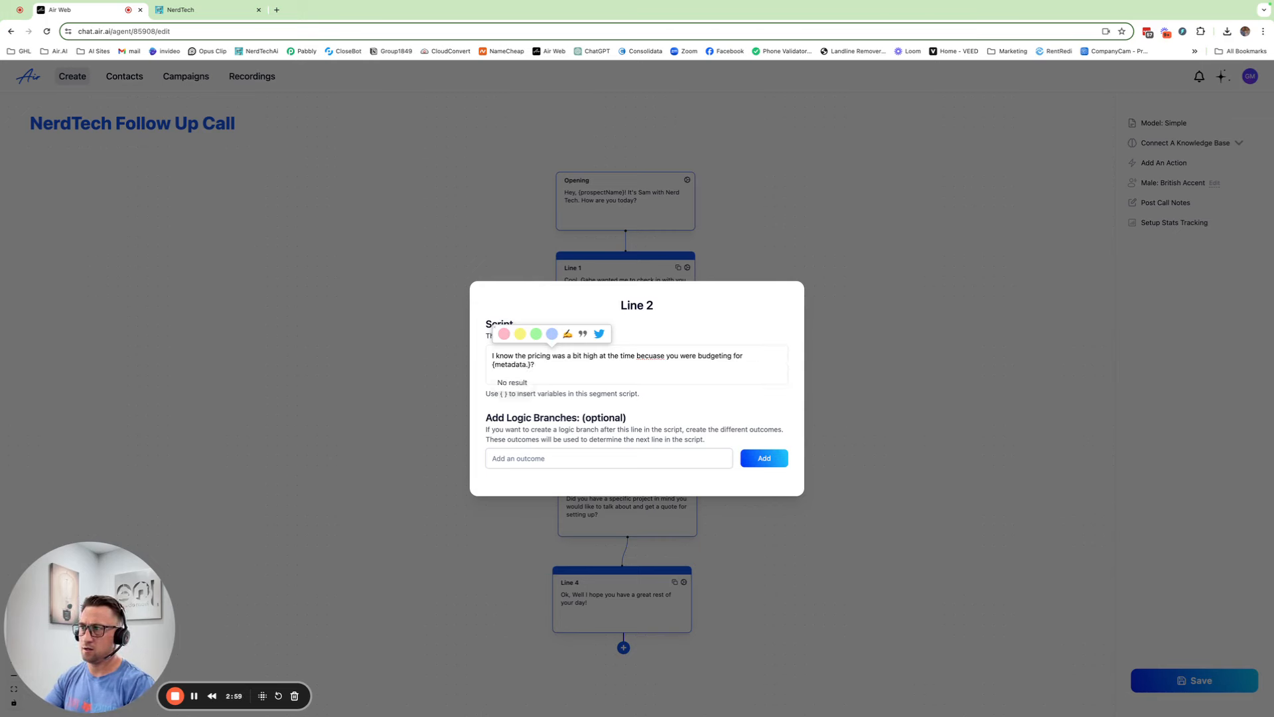
{"action": "type", "text": "budget"}
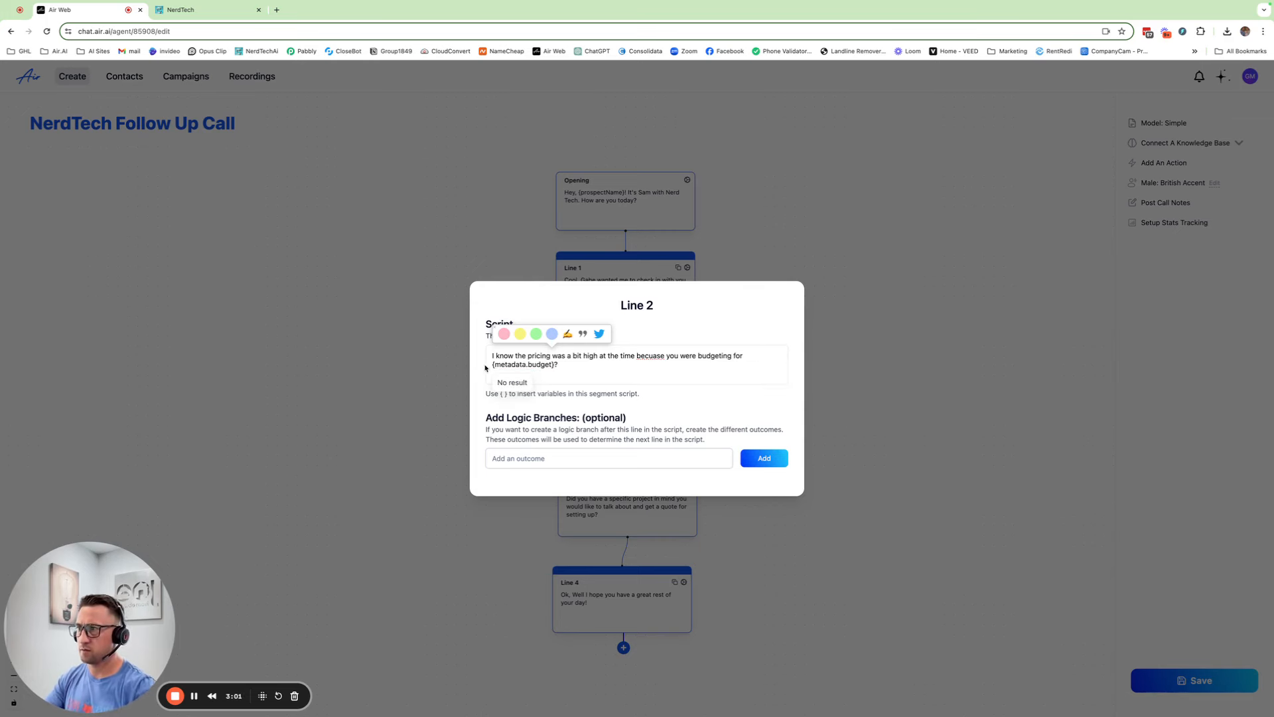
{"action": "right_click", "coordinate": [646, 355]}
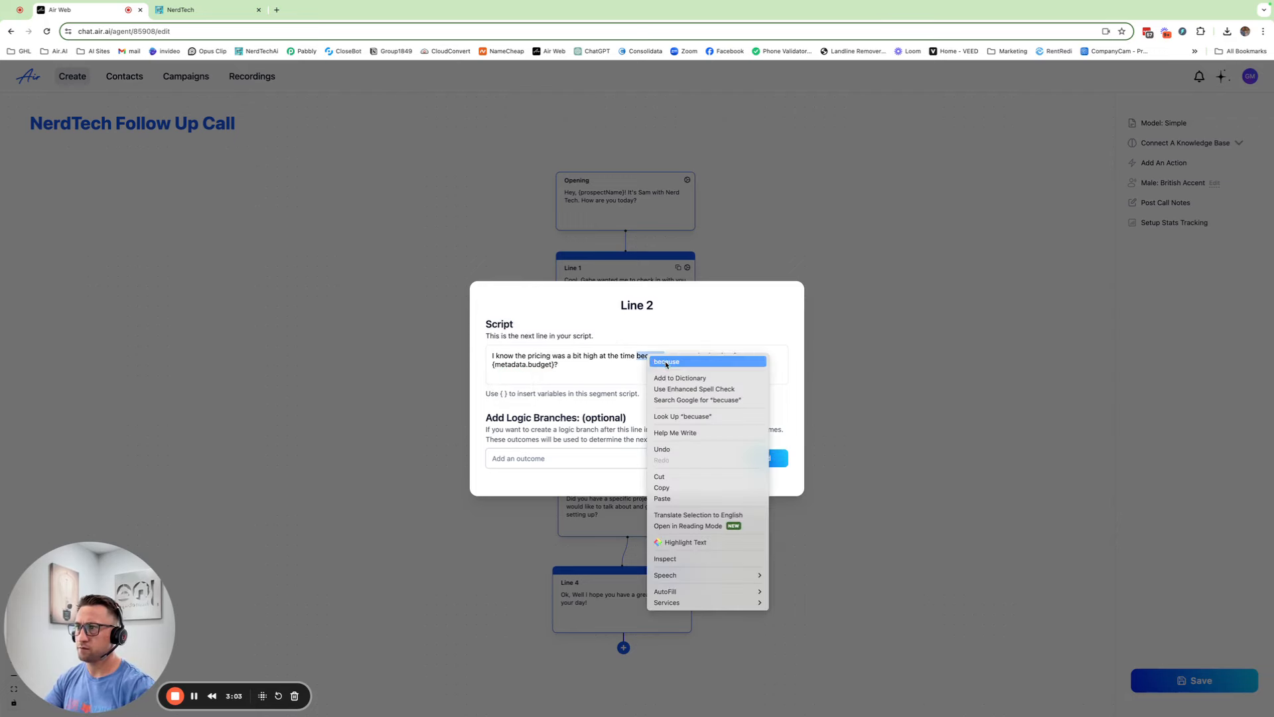
{"action": "left_click", "coordinate": [669, 364]}
{"action": "left_click", "coordinate": [888, 442]}
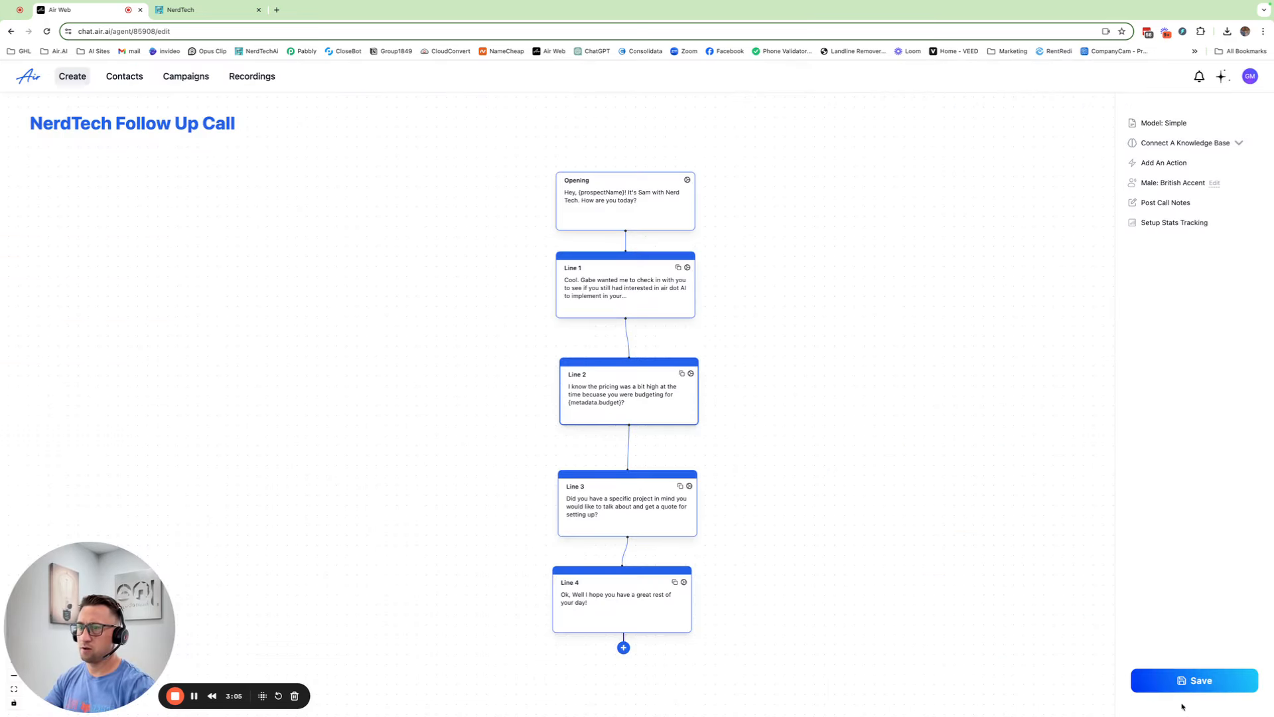
Save the follow-up call agent and switch to the NerdTech Workflow List tab
{"action": "left_click", "coordinate": [1191, 682]}
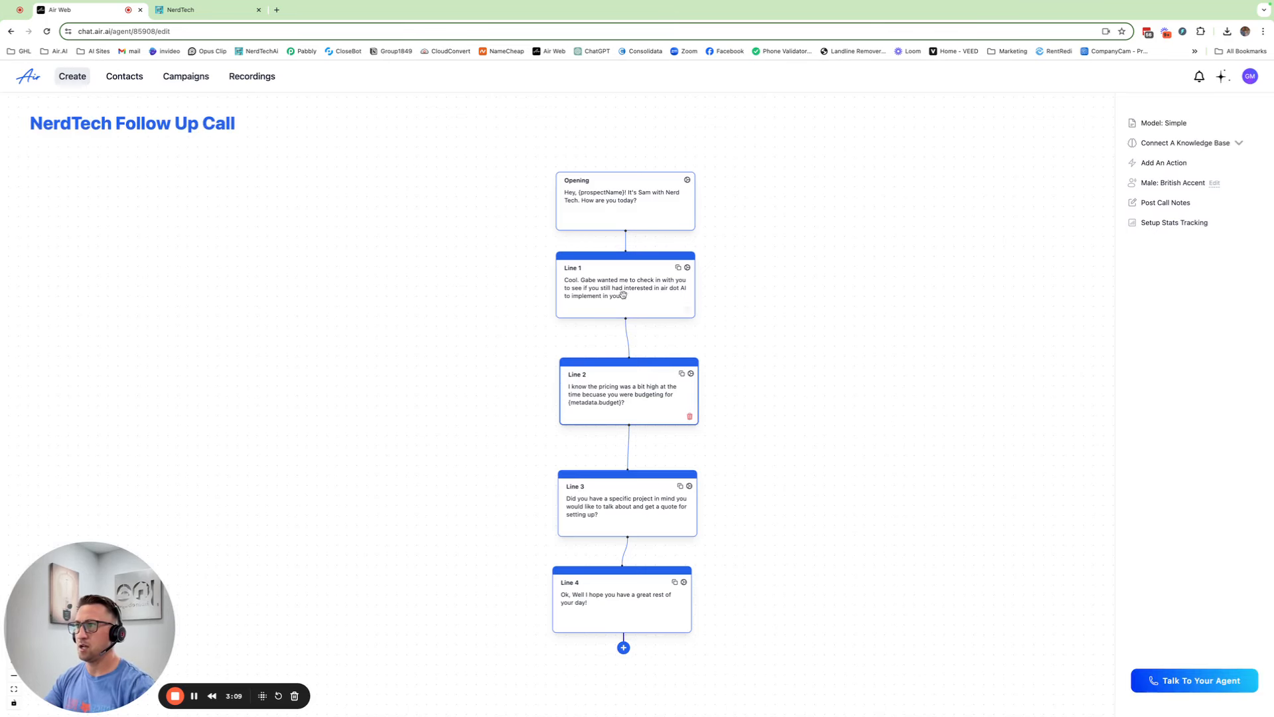
{"action": "mouse_move", "coordinate": [627, 356]}
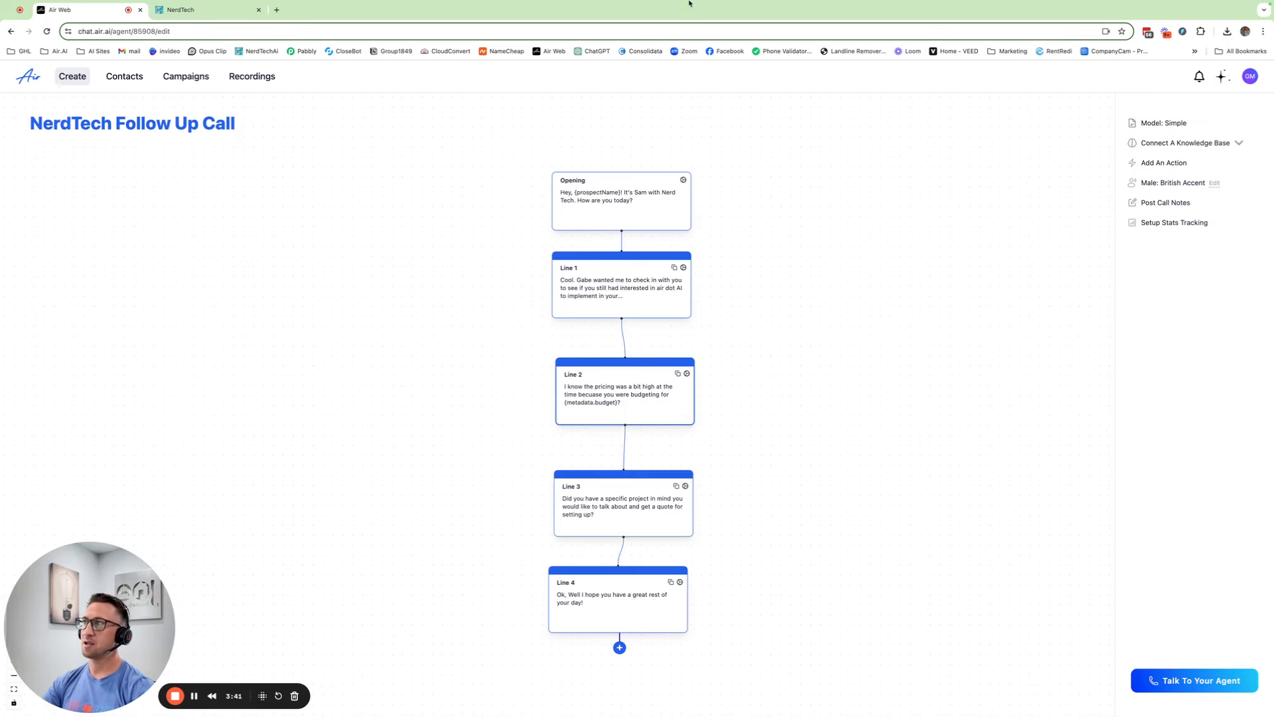
{"action": "left_click", "coordinate": [218, 11]}
{"action": "left_click", "coordinate": [86, 10]}
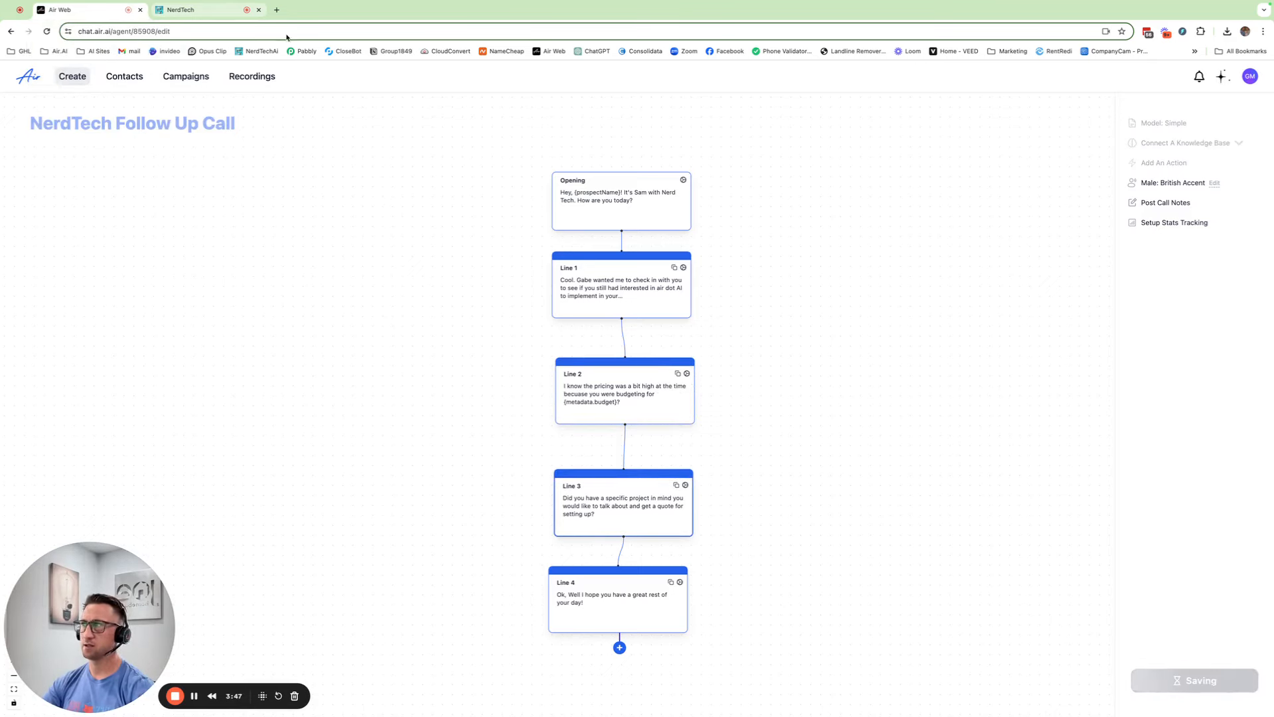
{"action": "left_click", "coordinate": [196, 11]}
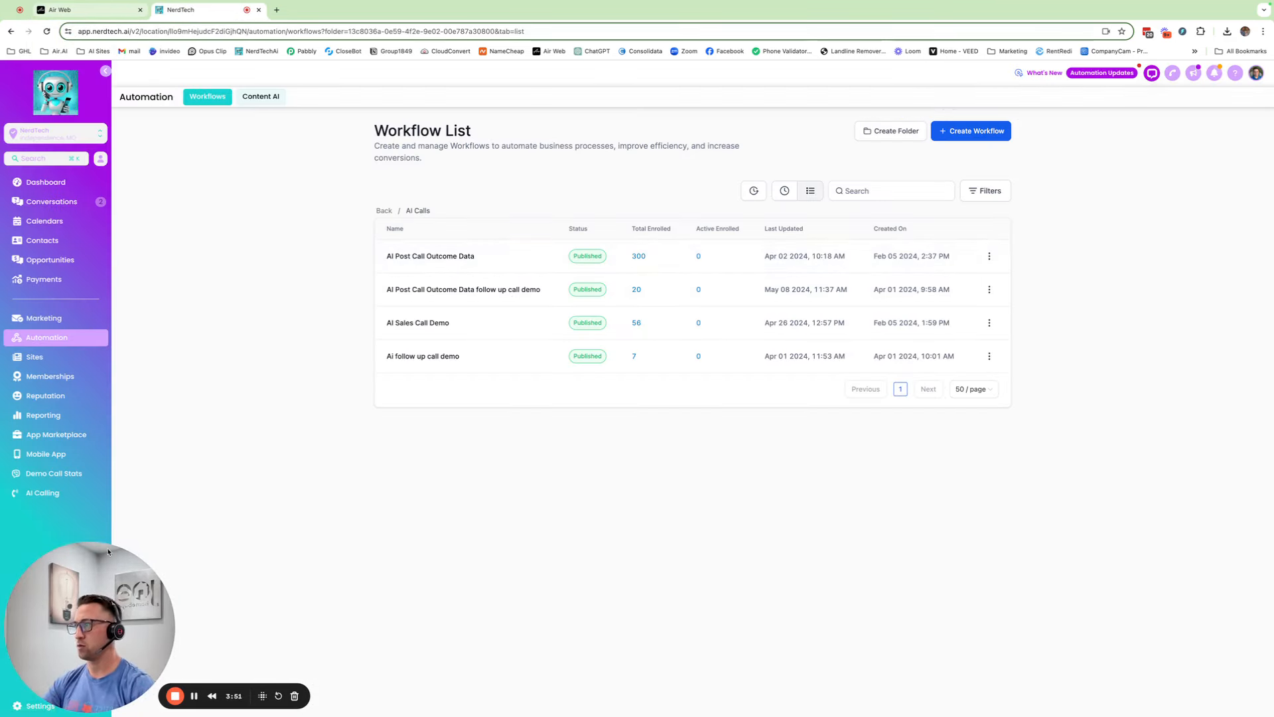
Go to NerdTech Settings > Custom Fields and start adding a new field
{"action": "left_click_drag", "start_coordinate": [109, 552], "coordinate": [119, 528]}
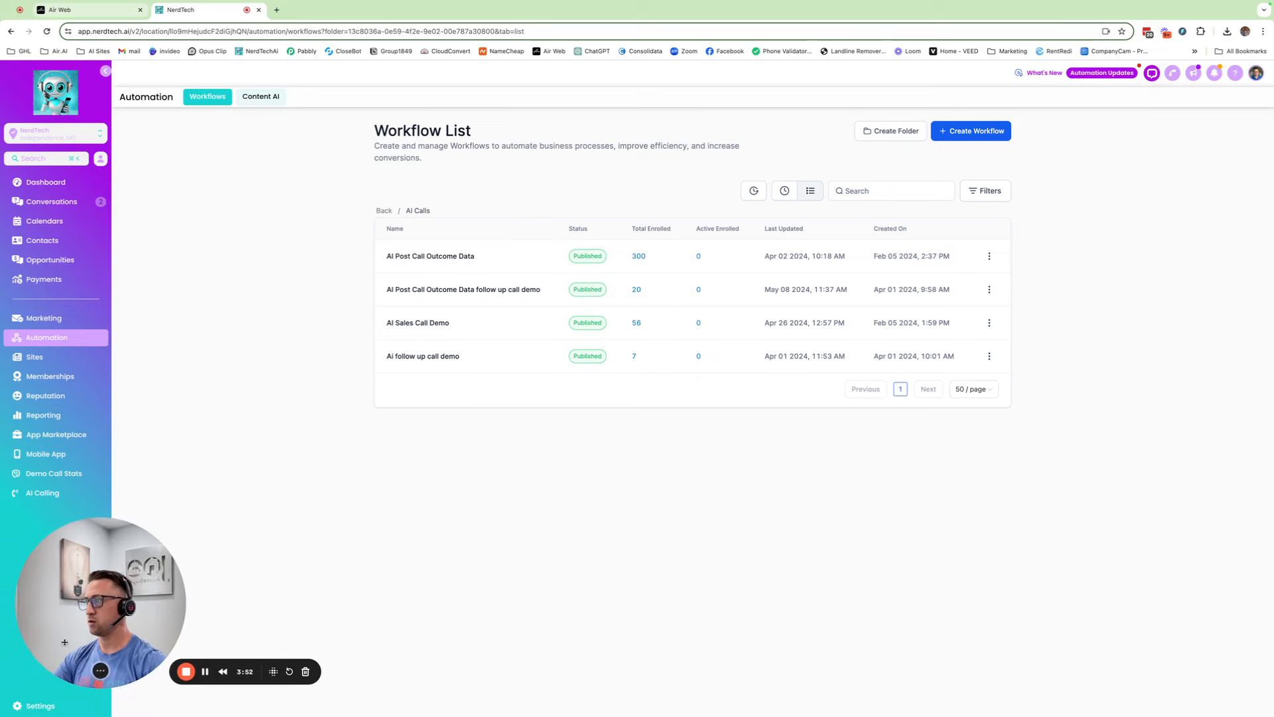
{"action": "left_click", "coordinate": [34, 707]}
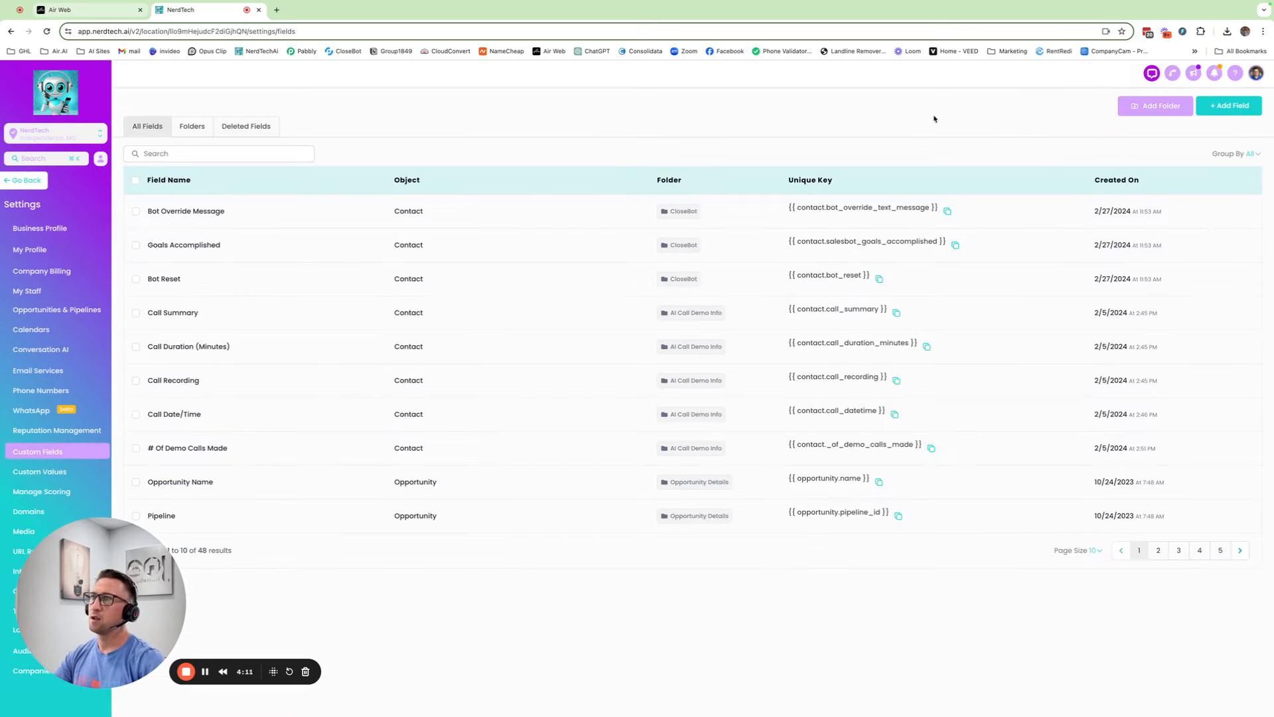
{"action": "left_click", "coordinate": [1229, 106]}
Create a single-line custom field named Business Category in the Contact group
{"action": "left_click", "coordinate": [340, 313]}
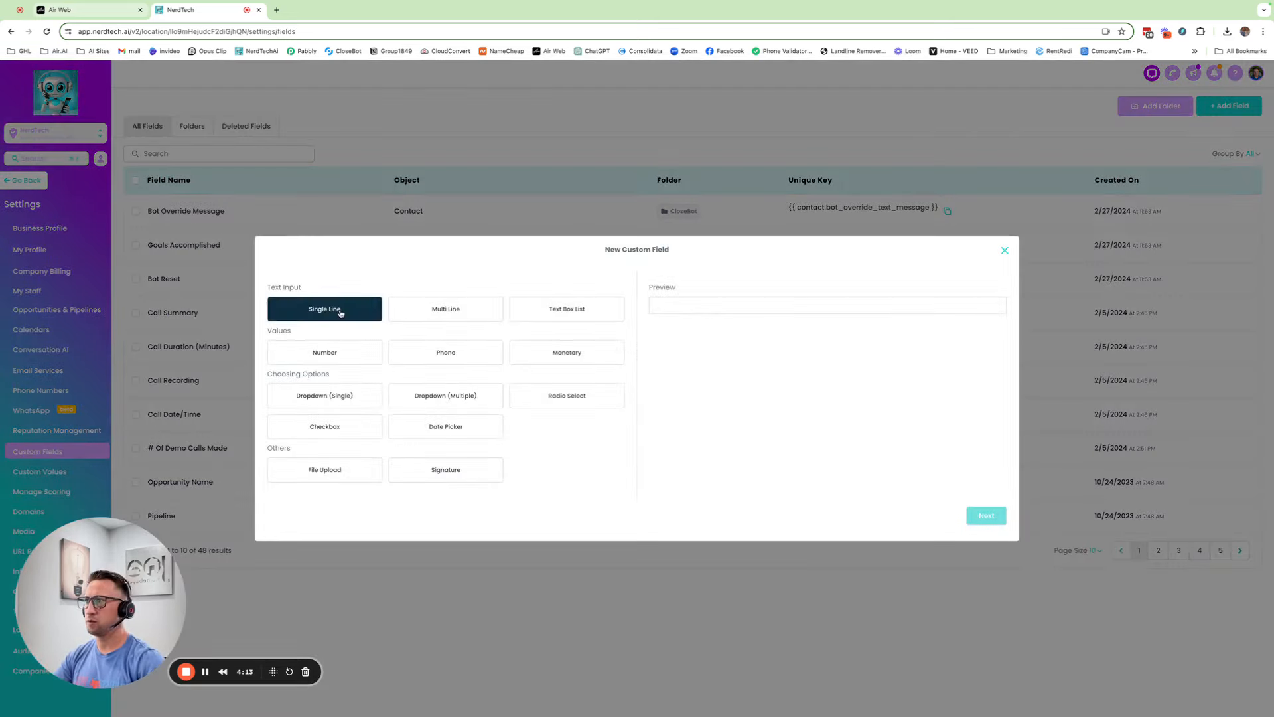
{"action": "left_click", "coordinate": [989, 518]}
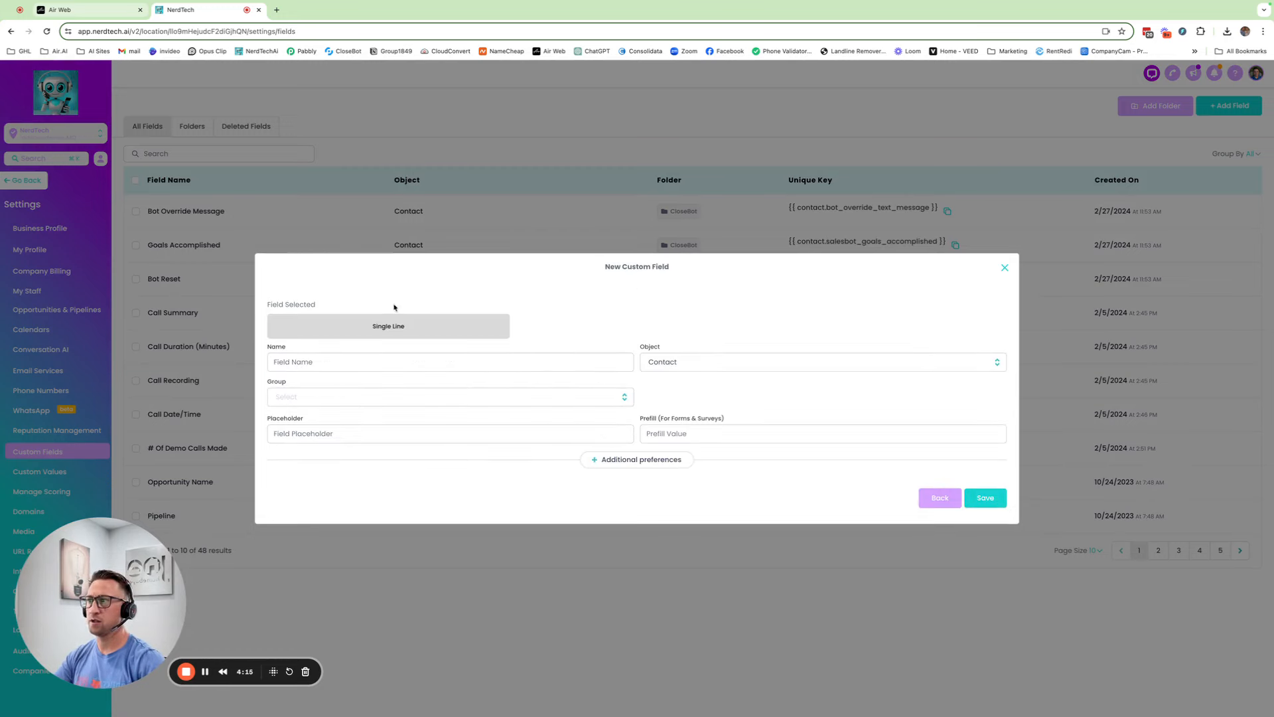
{"action": "left_click", "coordinate": [296, 361]}
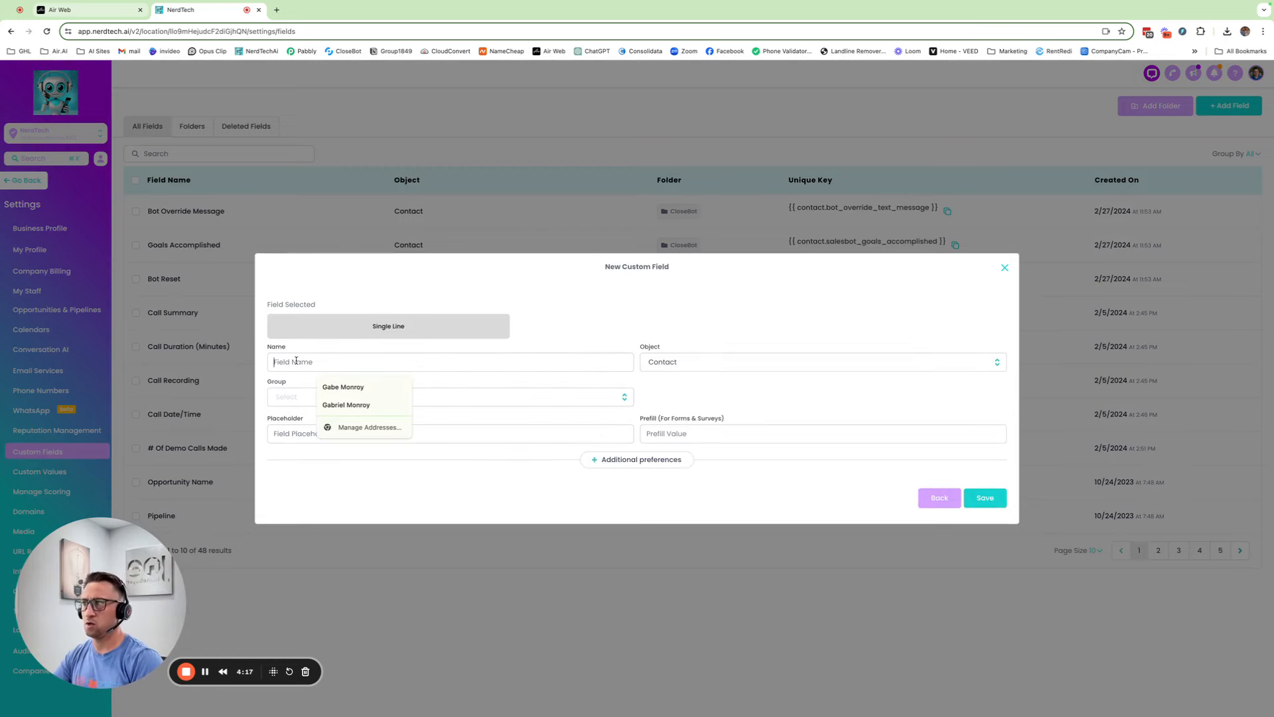
{"action": "type", "text": "B"}
{"action": "key", "text": "BackSpace"}
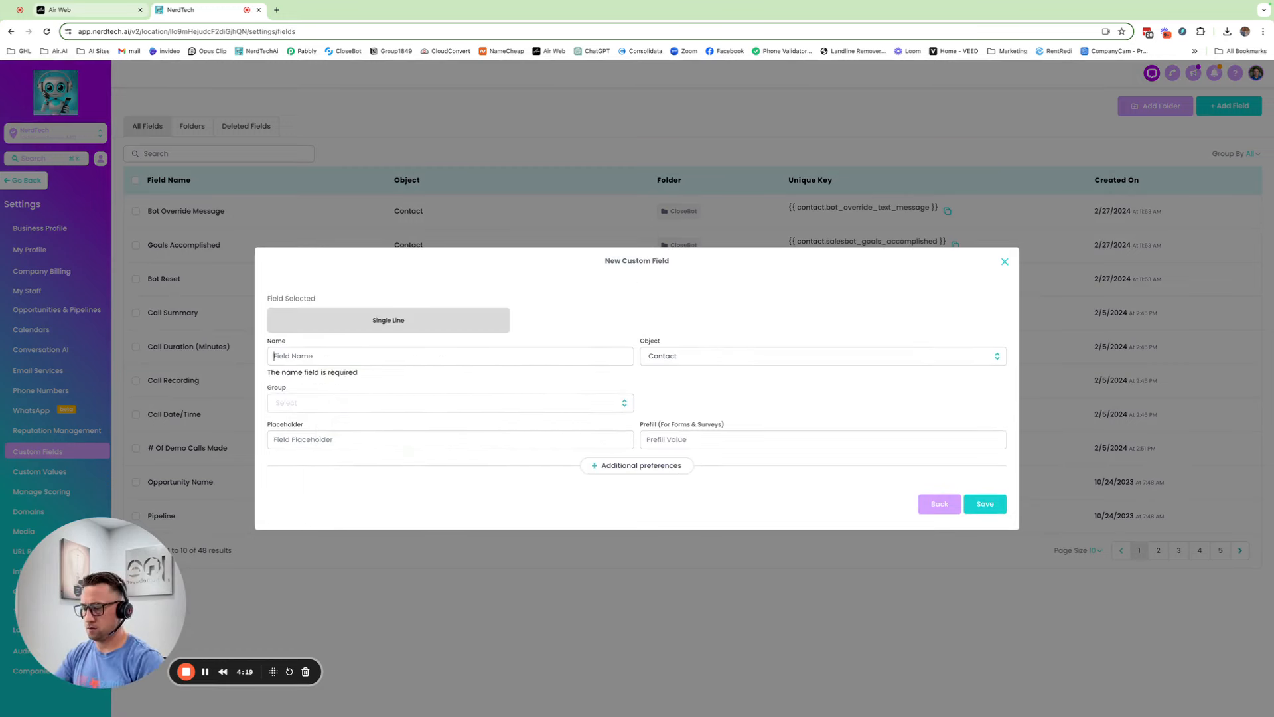
{"action": "type", "text": "Busine"}
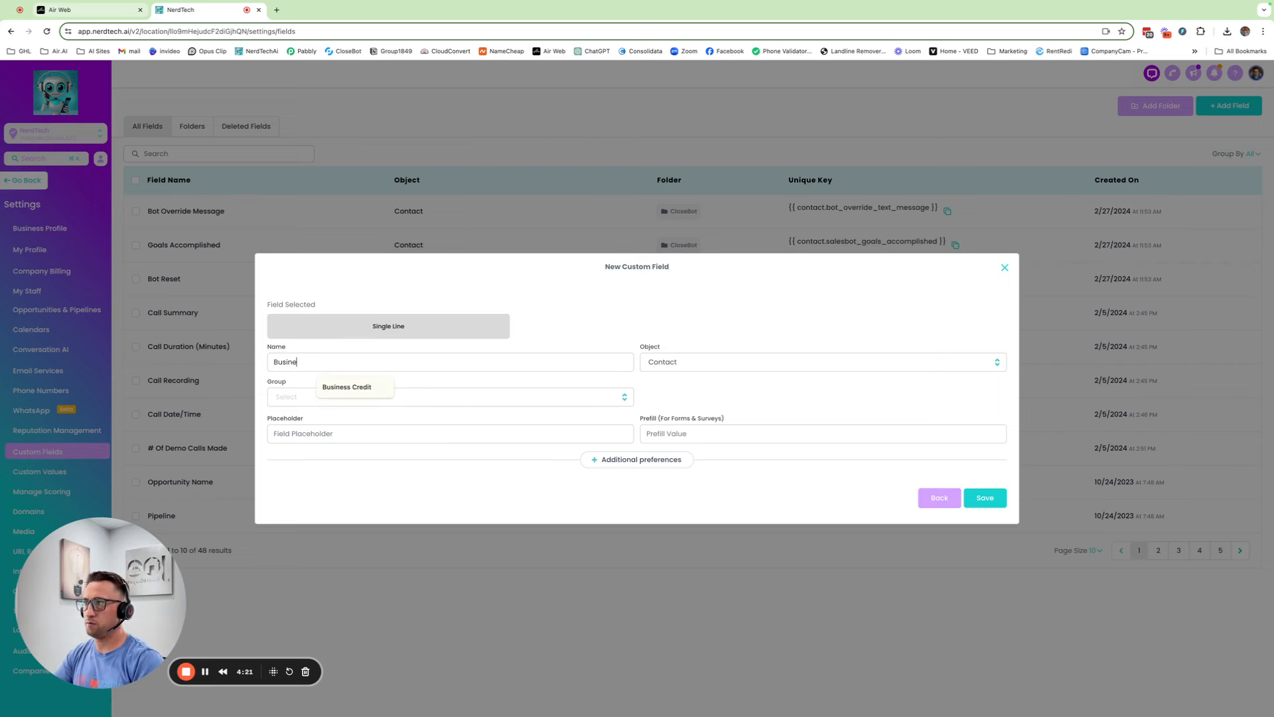
{"action": "type", "text": "ss Category"}
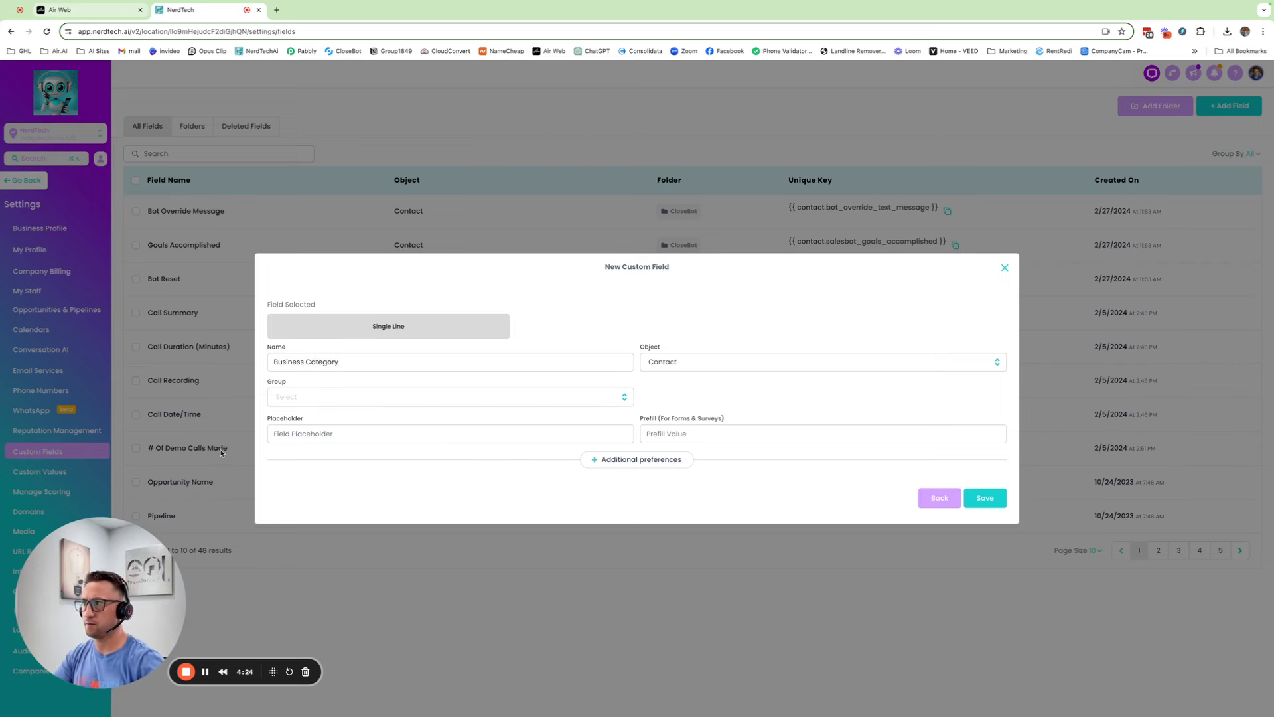
{"action": "left_click", "coordinate": [295, 402]}
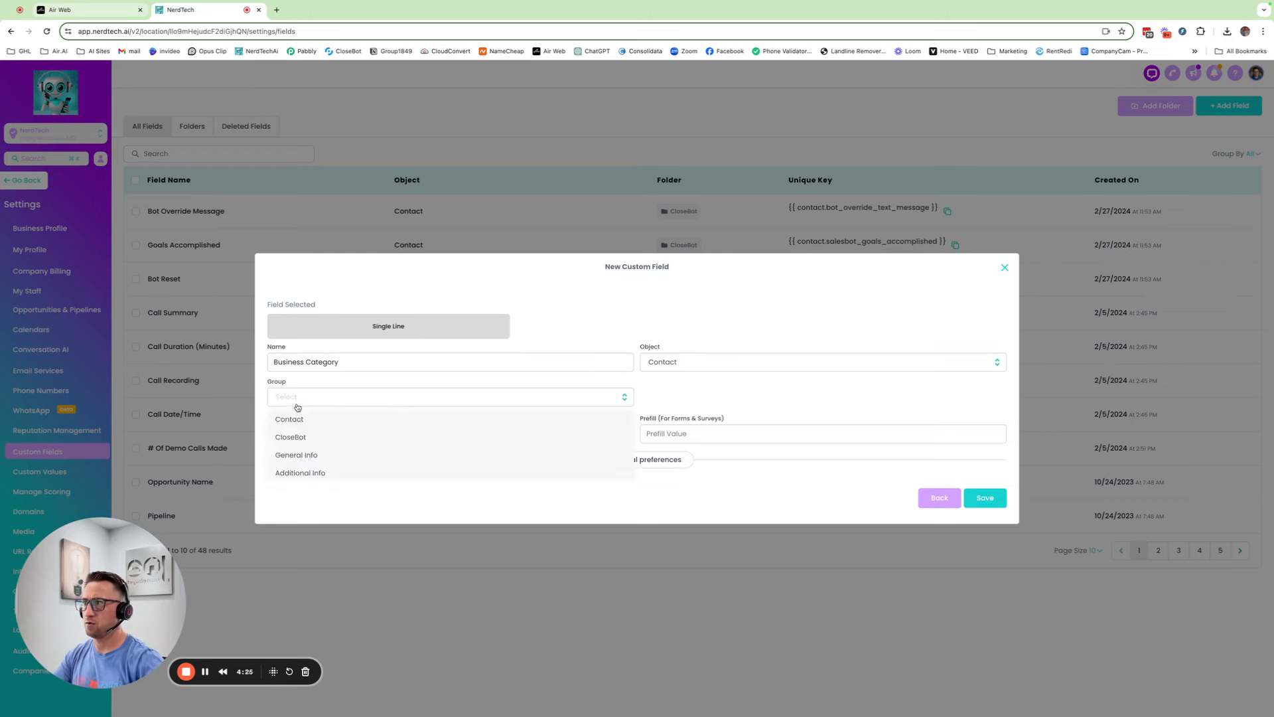
{"action": "left_click", "coordinate": [299, 416]}
{"action": "left_click", "coordinate": [986, 497]}
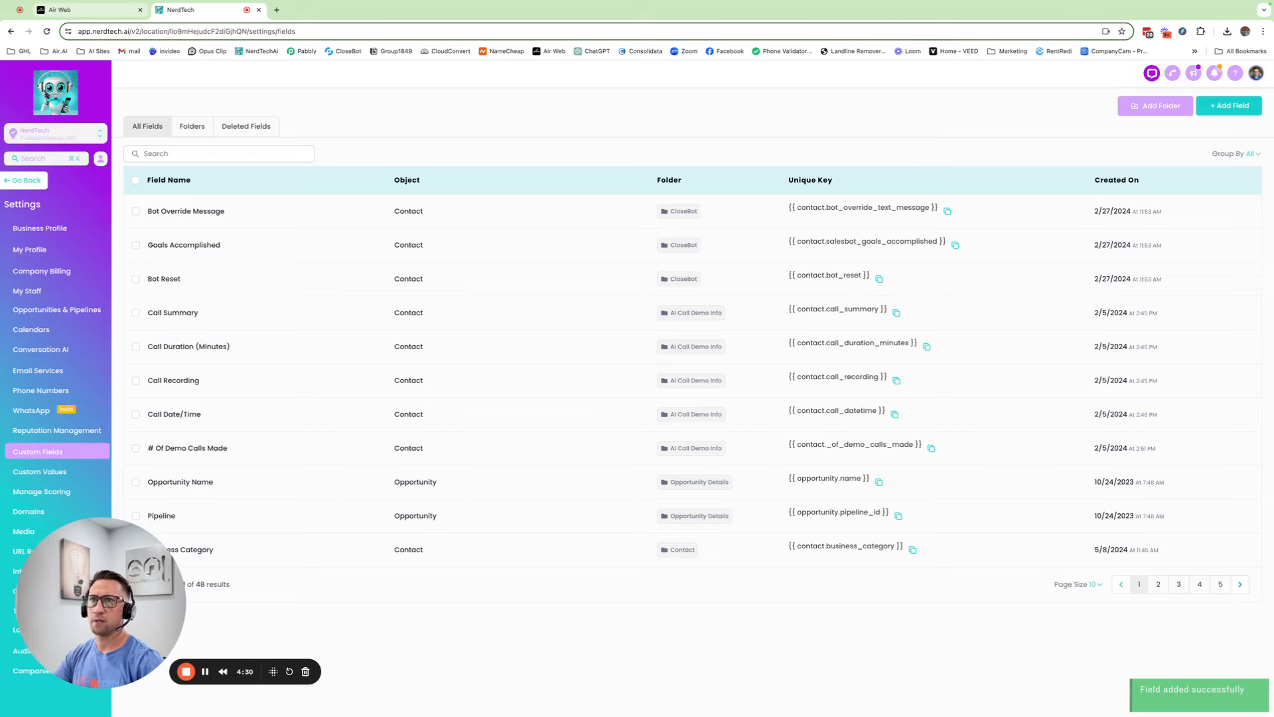
Create a single-line Contact custom field named Budget, then leave settings
{"action": "left_click", "coordinate": [1229, 105]}
{"action": "left_click", "coordinate": [302, 312]}
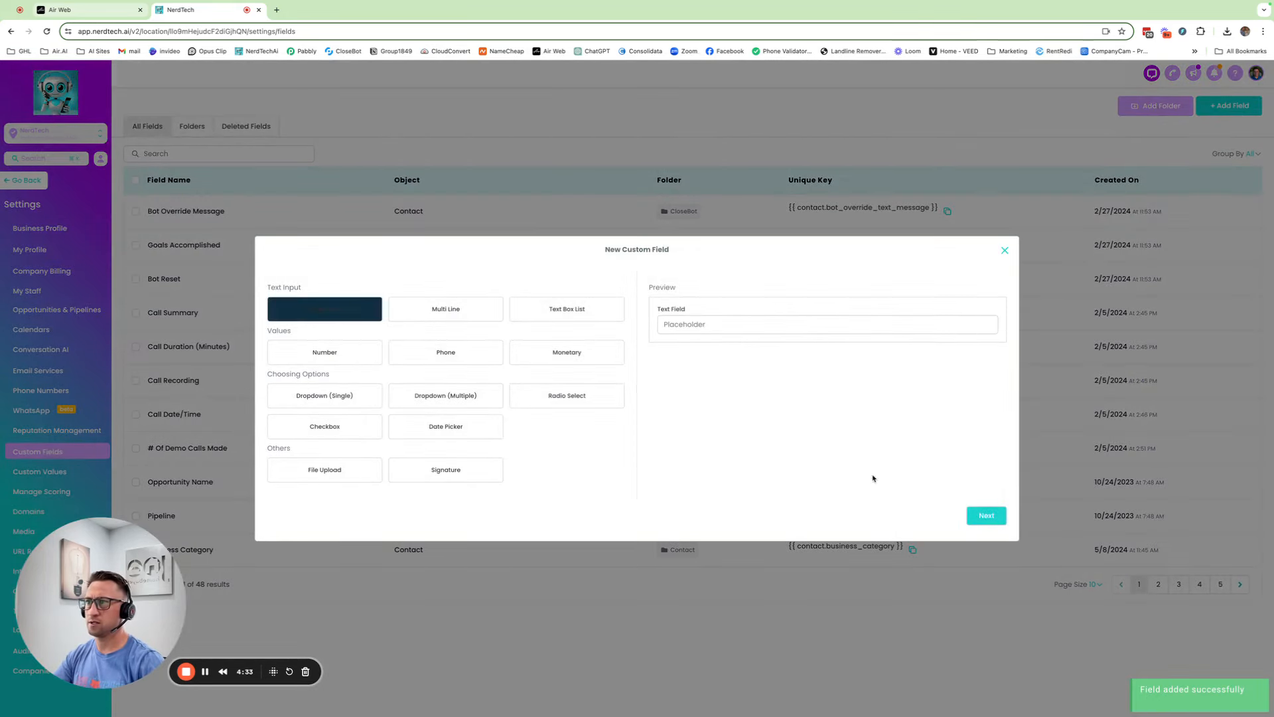
{"action": "left_click", "coordinate": [978, 516]}
{"action": "left_click", "coordinate": [332, 362]}
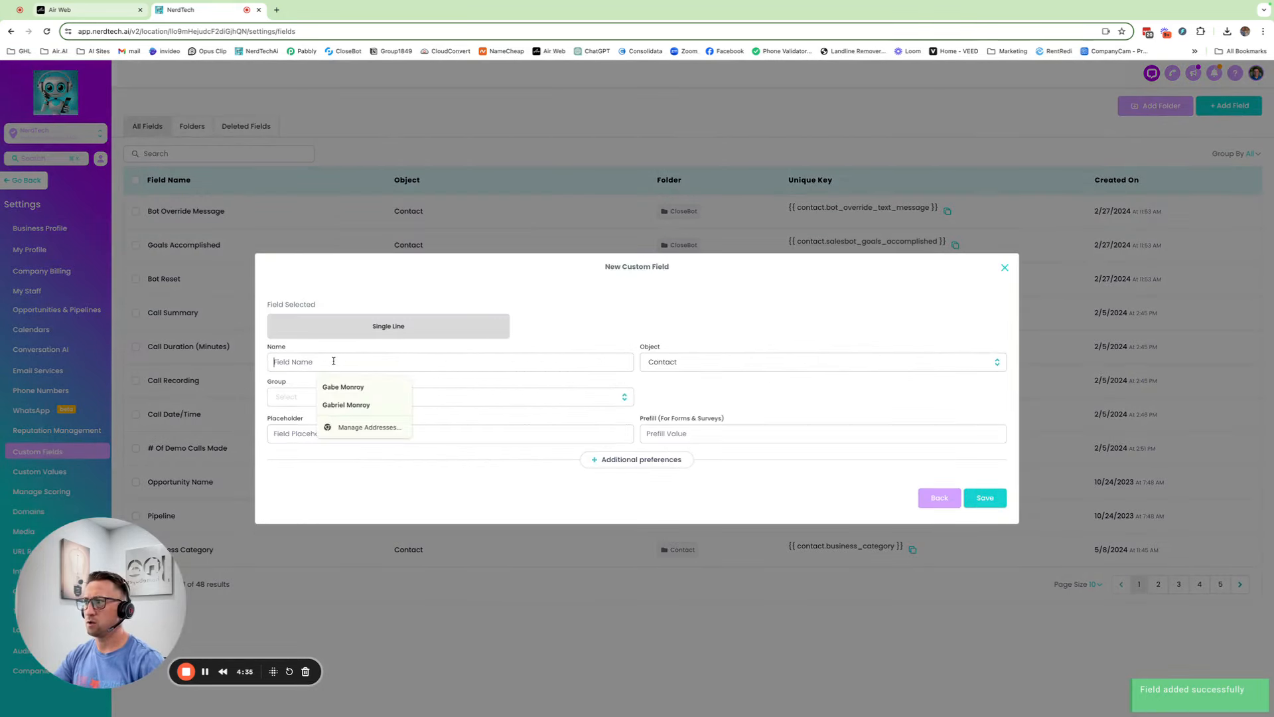
{"action": "type", "text": "Bud"}
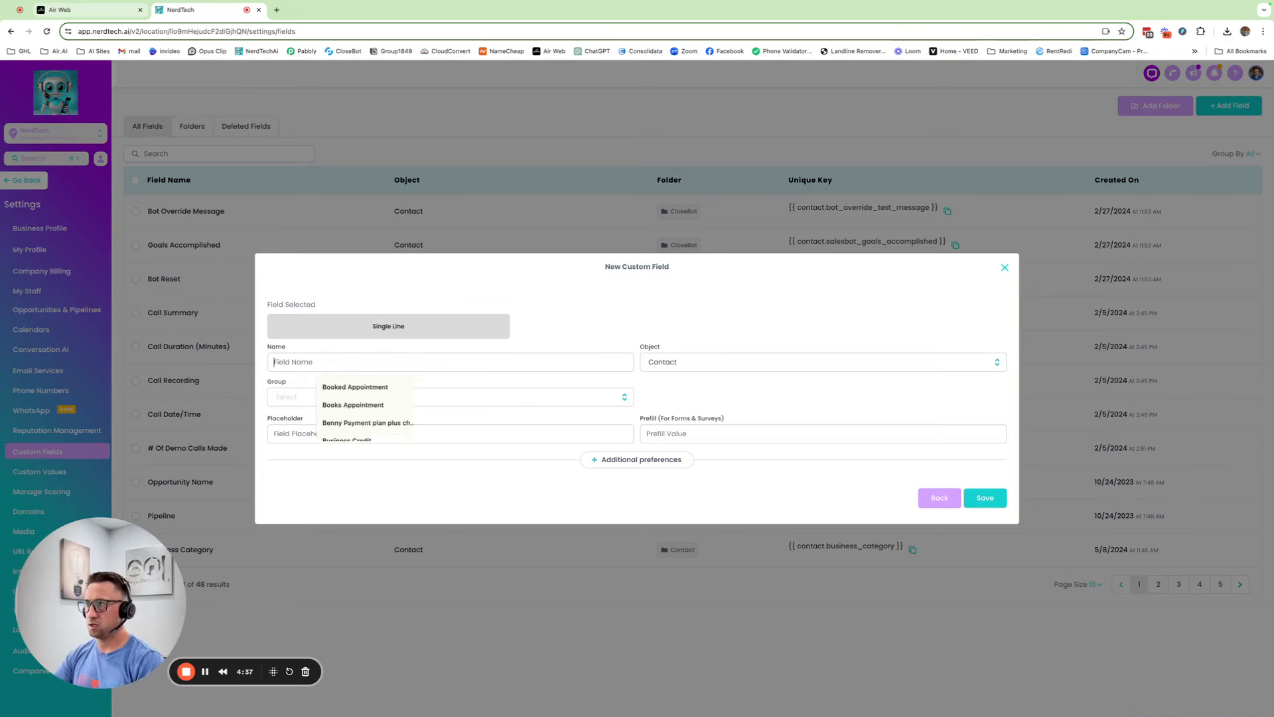
{"action": "type", "text": "get"}
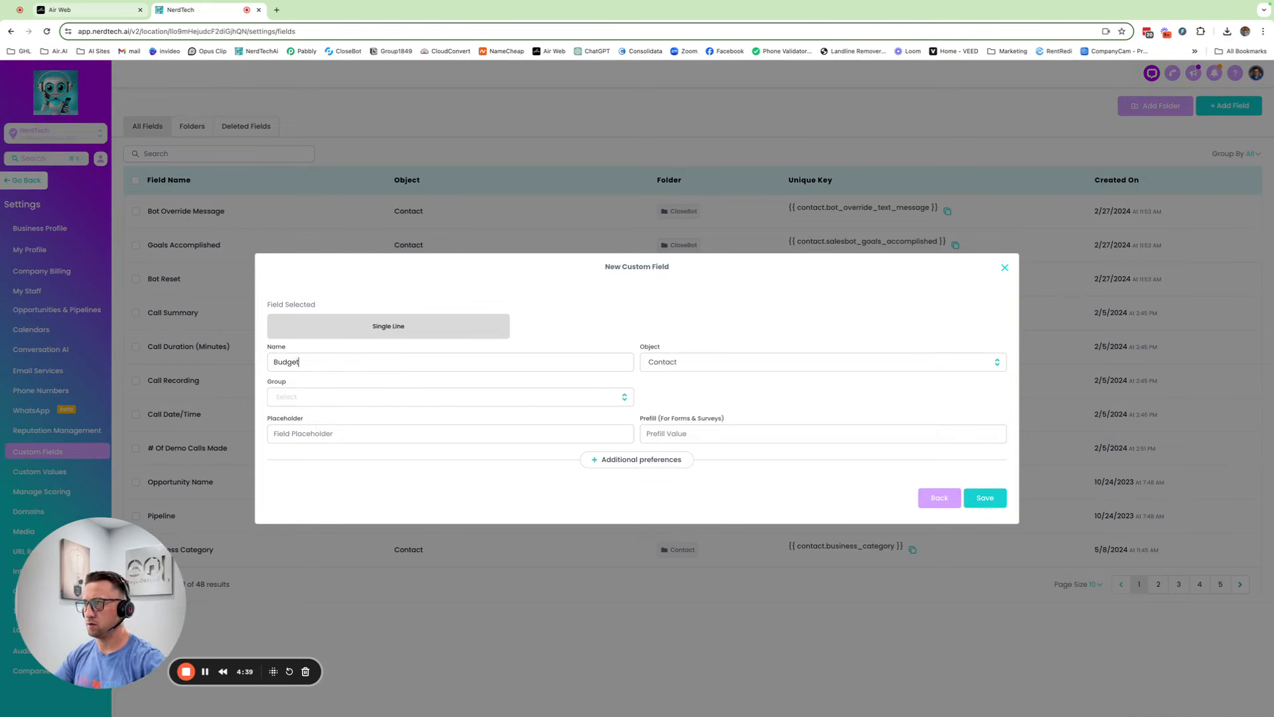
{"action": "left_click", "coordinate": [290, 400]}
{"action": "left_click", "coordinate": [300, 418]}
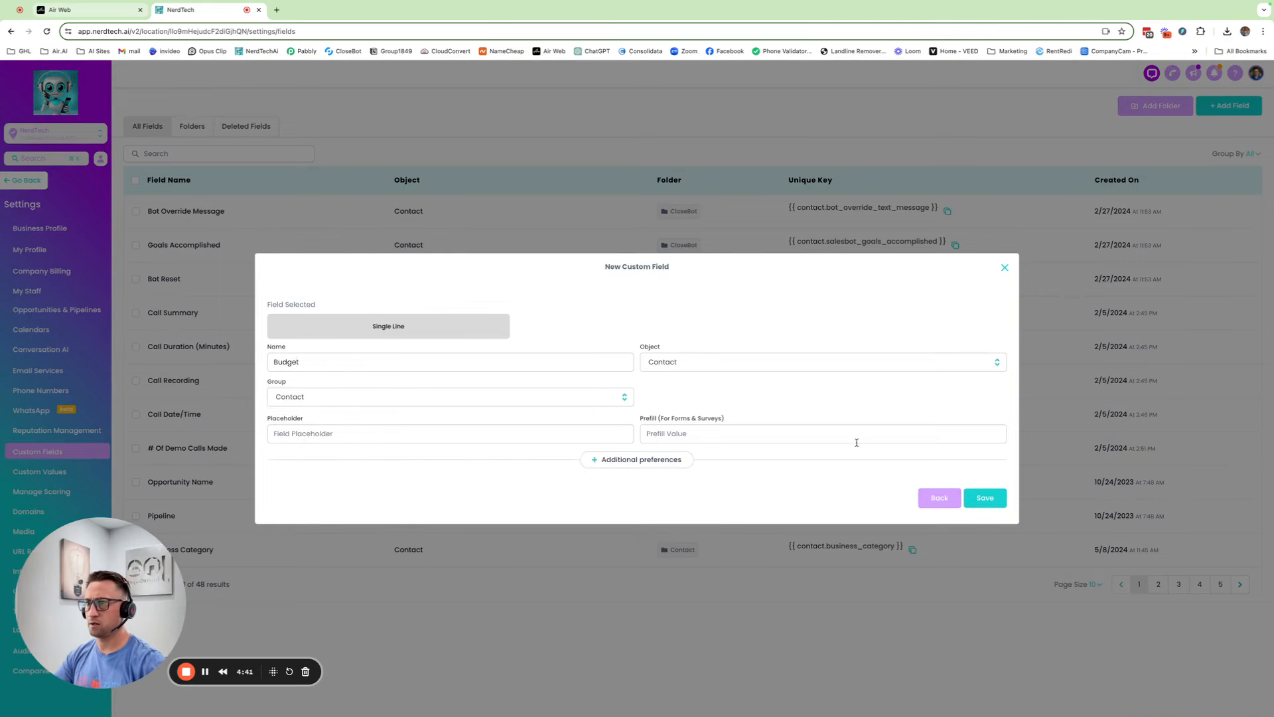
{"action": "left_click", "coordinate": [983, 499]}
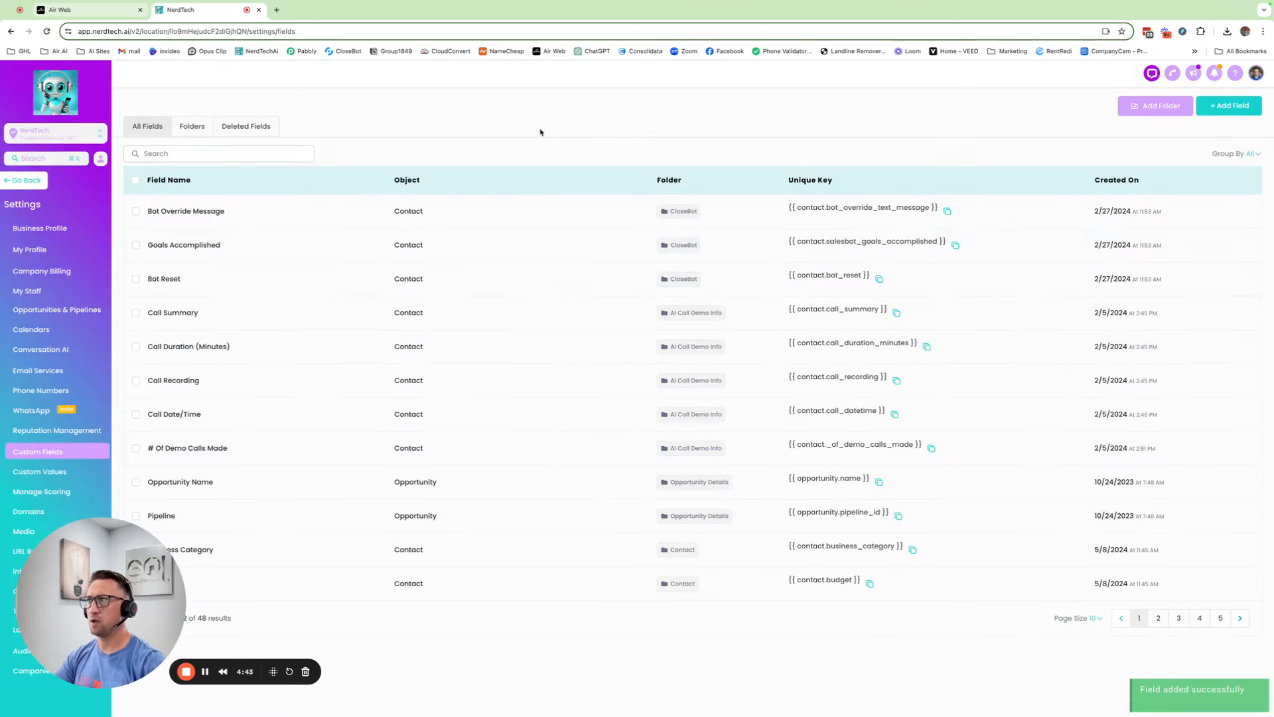
{"action": "left_click", "coordinate": [32, 184]}
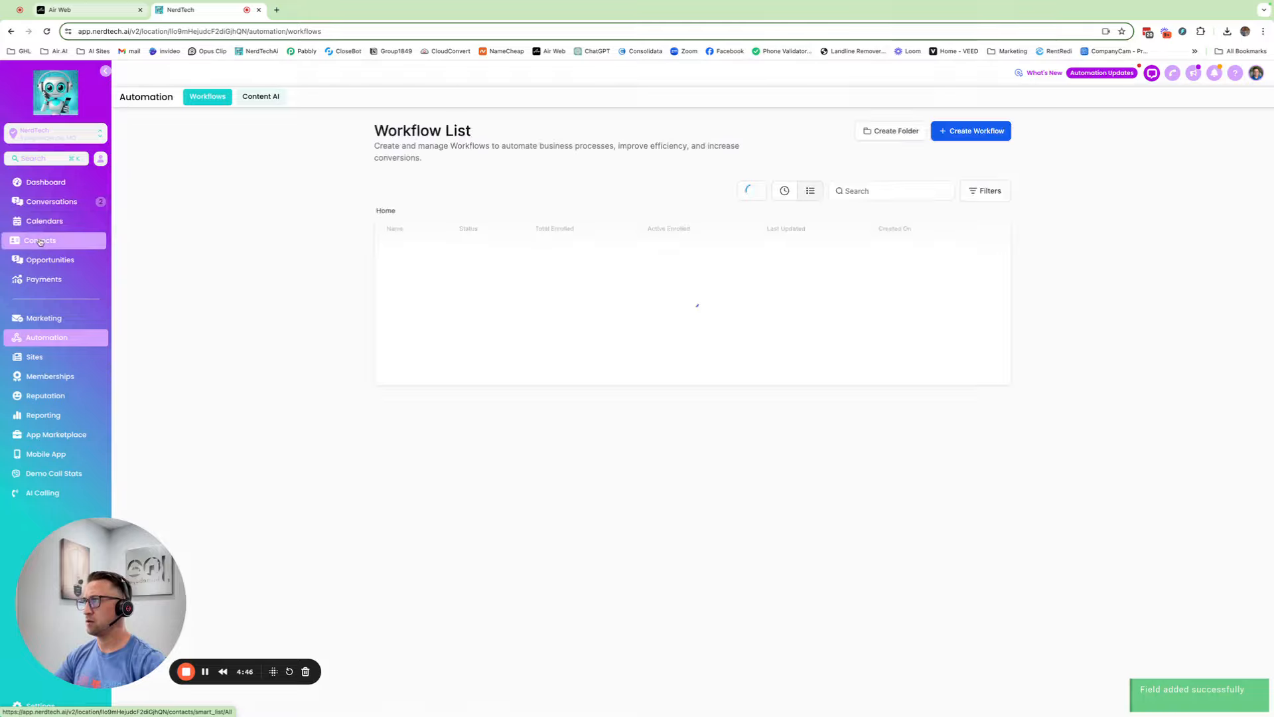
Search Contacts by the test contact's first name and open their record
{"action": "left_click", "coordinate": [42, 240]}
{"action": "left_click", "coordinate": [1119, 159]}
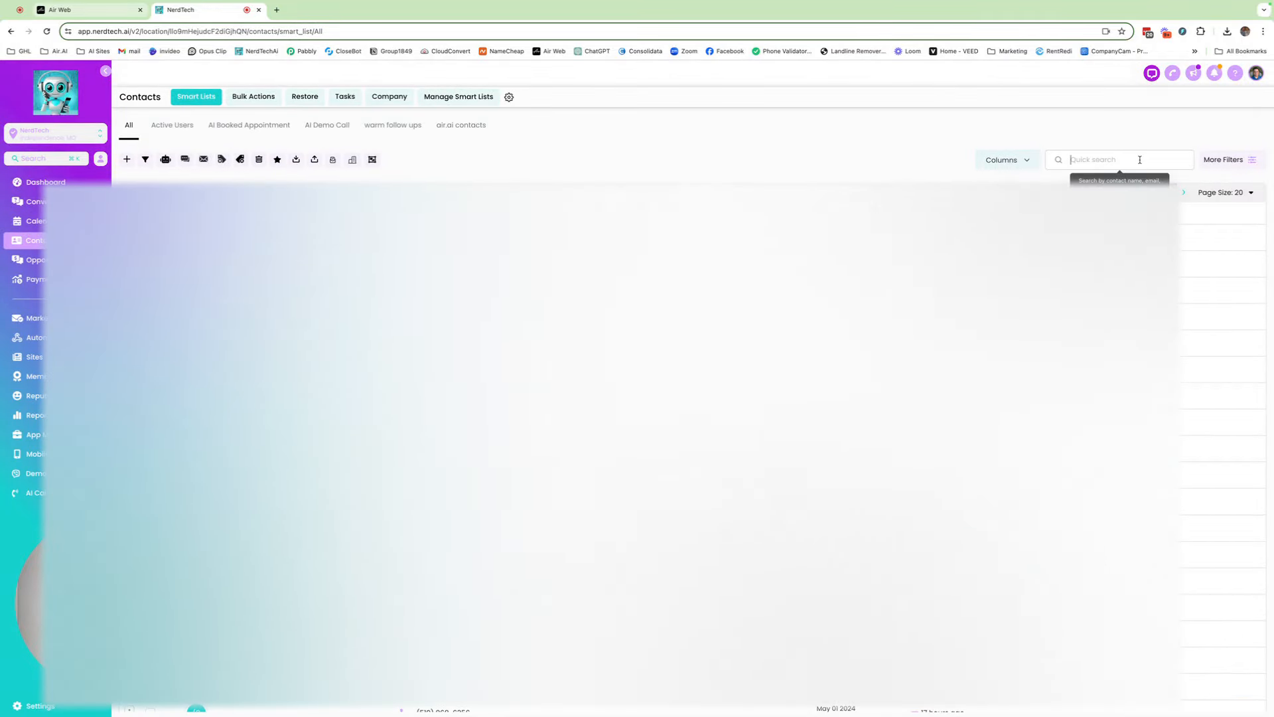
{"action": "type", "text": "Gabe"}
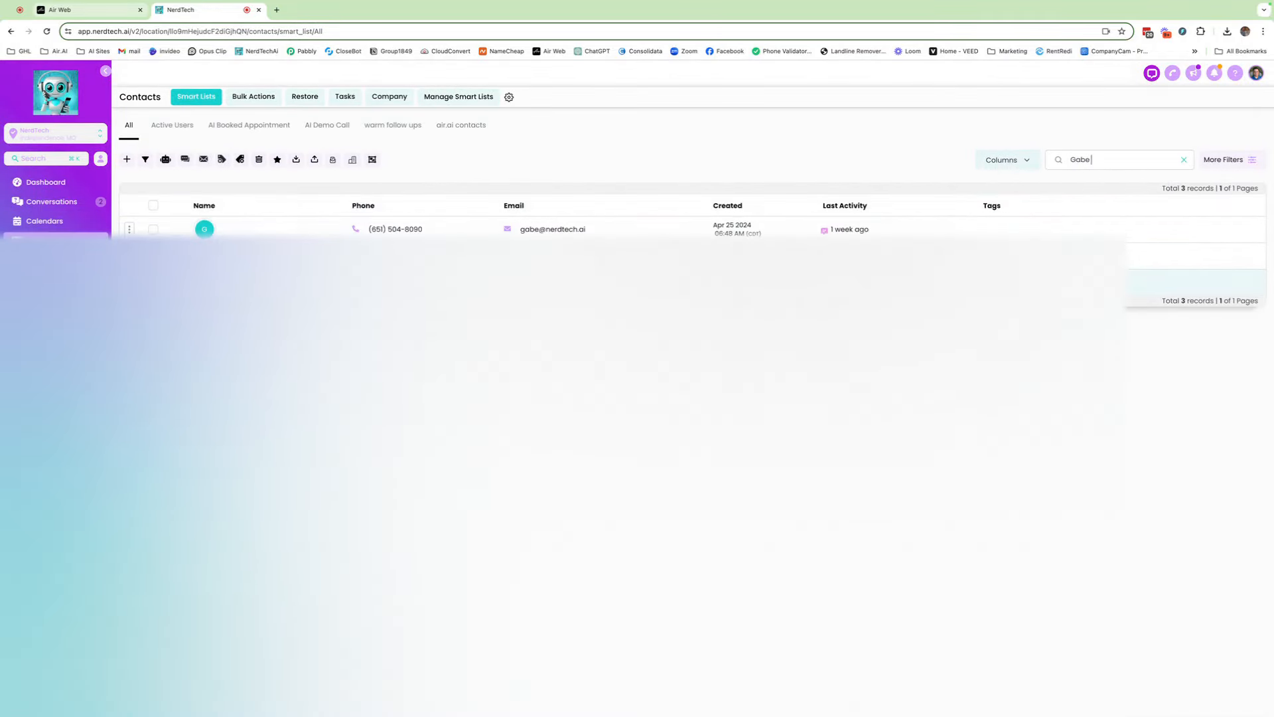
{"action": "left_click", "coordinate": [234, 282]}
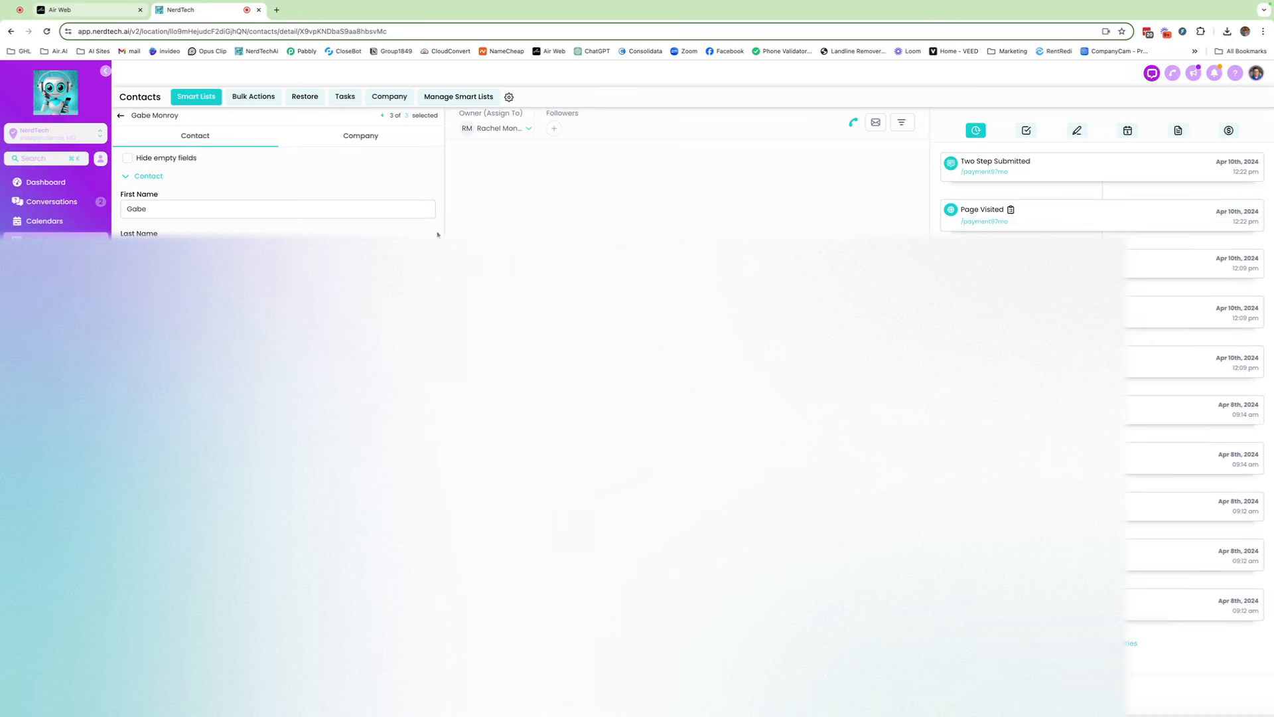
Set the contact's Business Category to Real Estate and Budget to 500 per month, and save
{"action": "scroll", "coordinate": [266, 305], "scroll_direction": "down", "scroll_amount": 3}
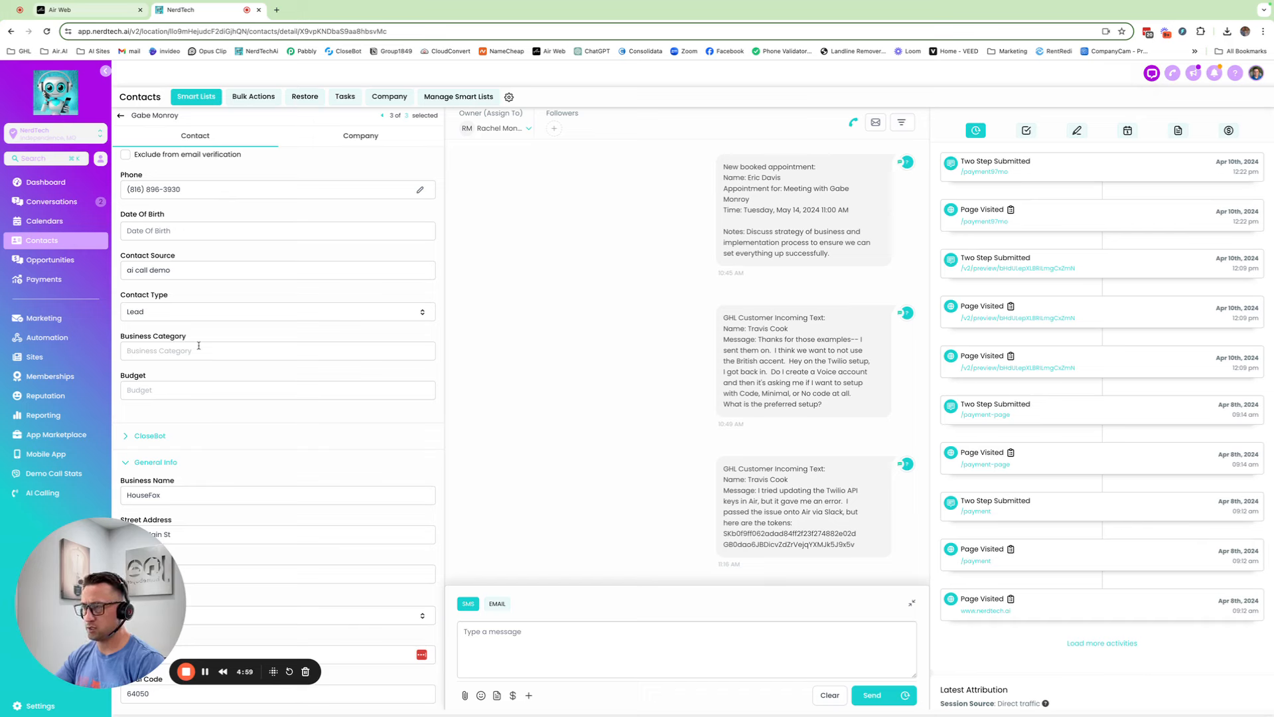
{"action": "type", "text": "Real"}
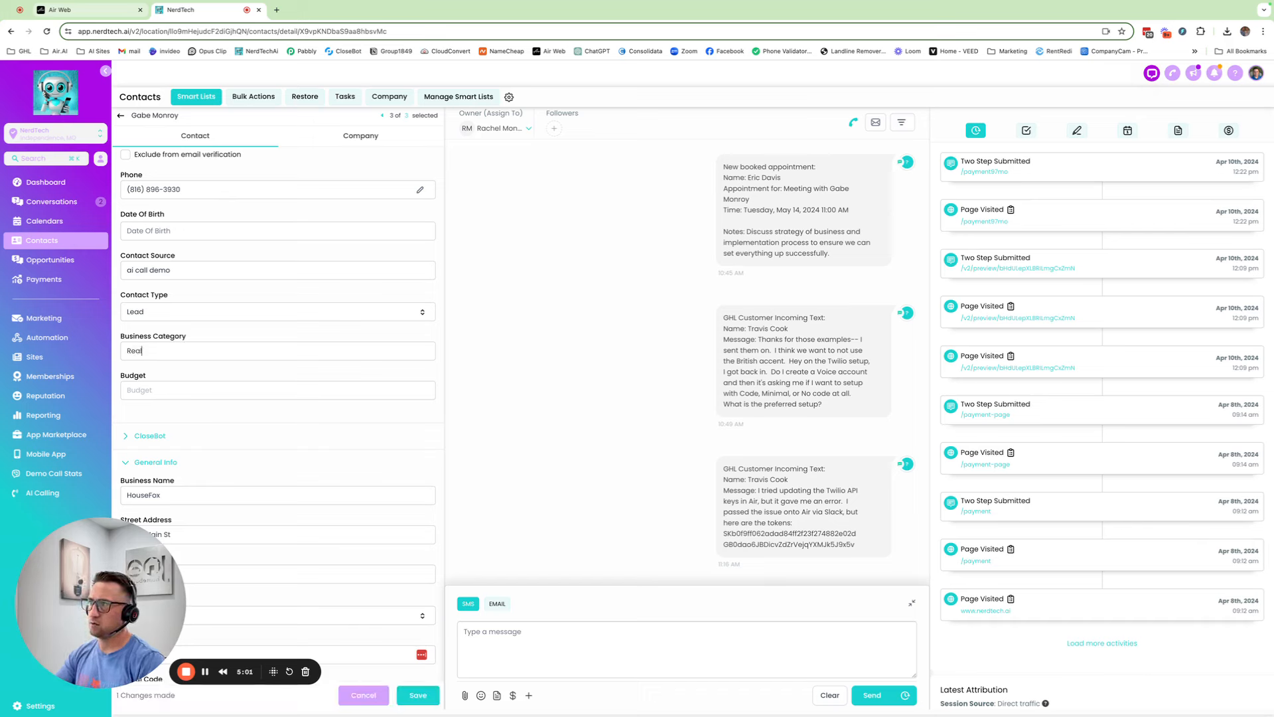
{"action": "type", "text": " Estate"}
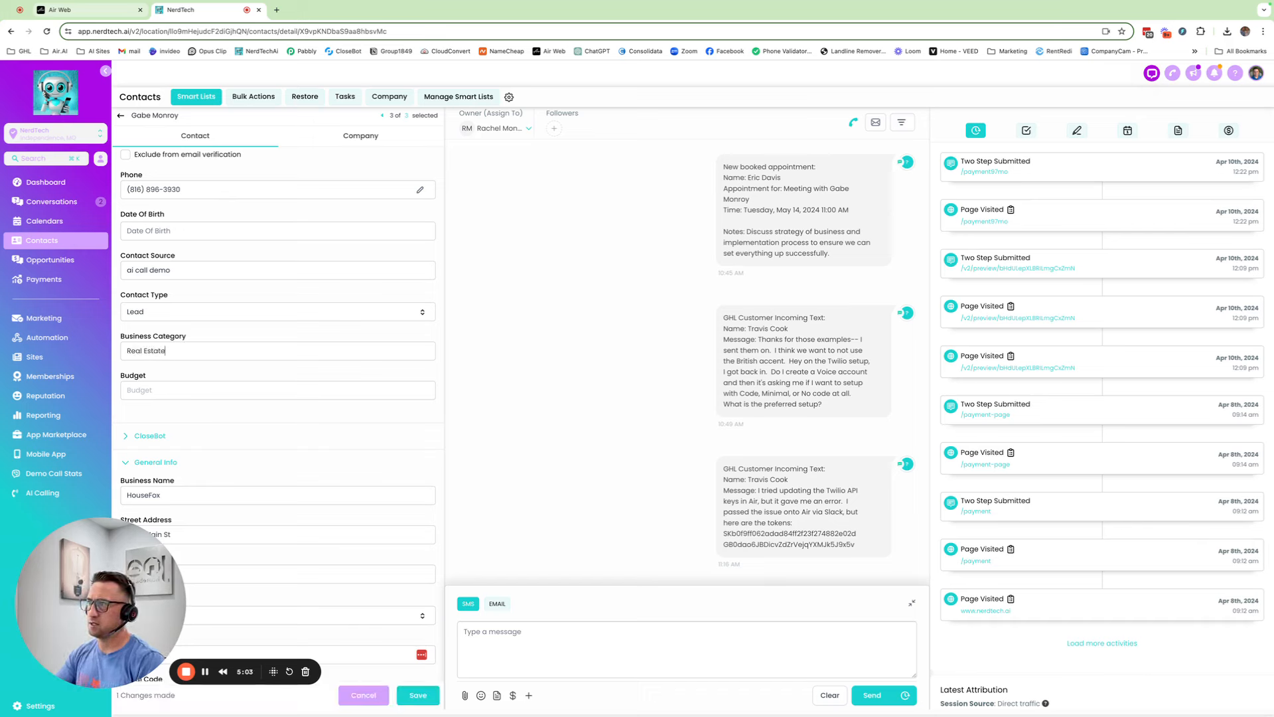
{"action": "left_click", "coordinate": [187, 389]}
{"action": "type", "text": "500"}
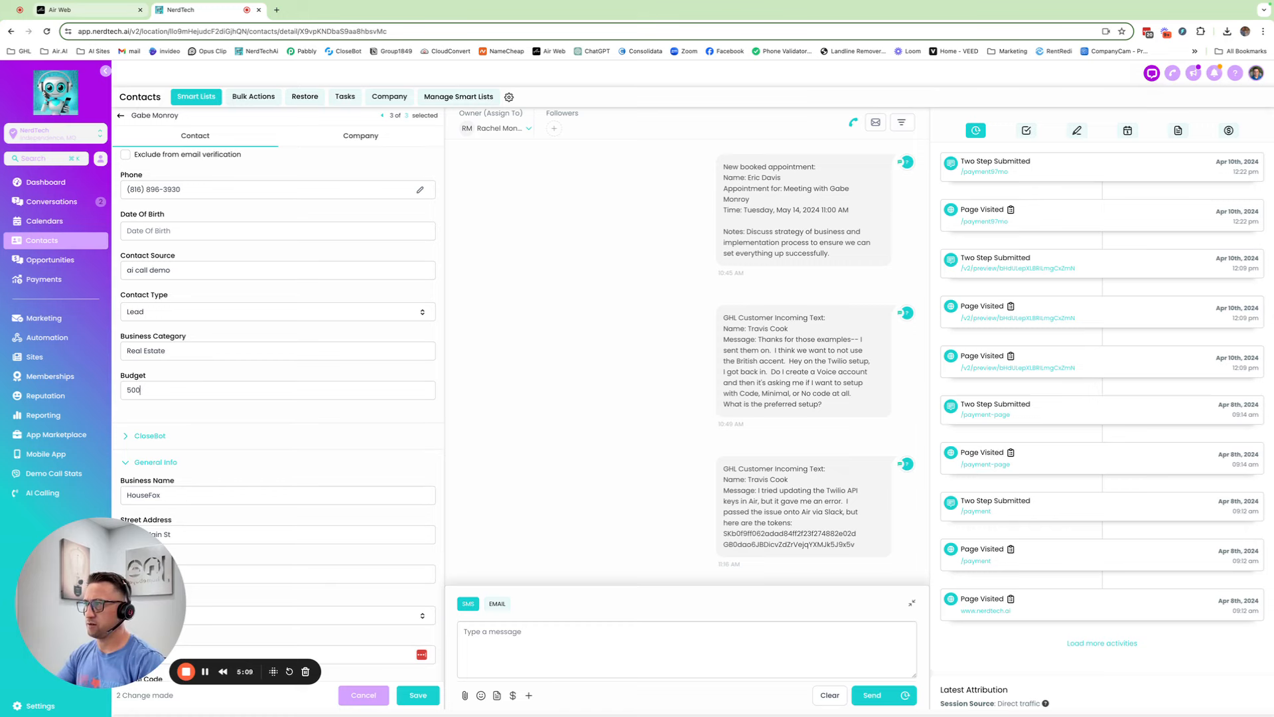
{"action": "scroll", "coordinate": [245, 435], "scroll_direction": "up", "scroll_amount": 1}
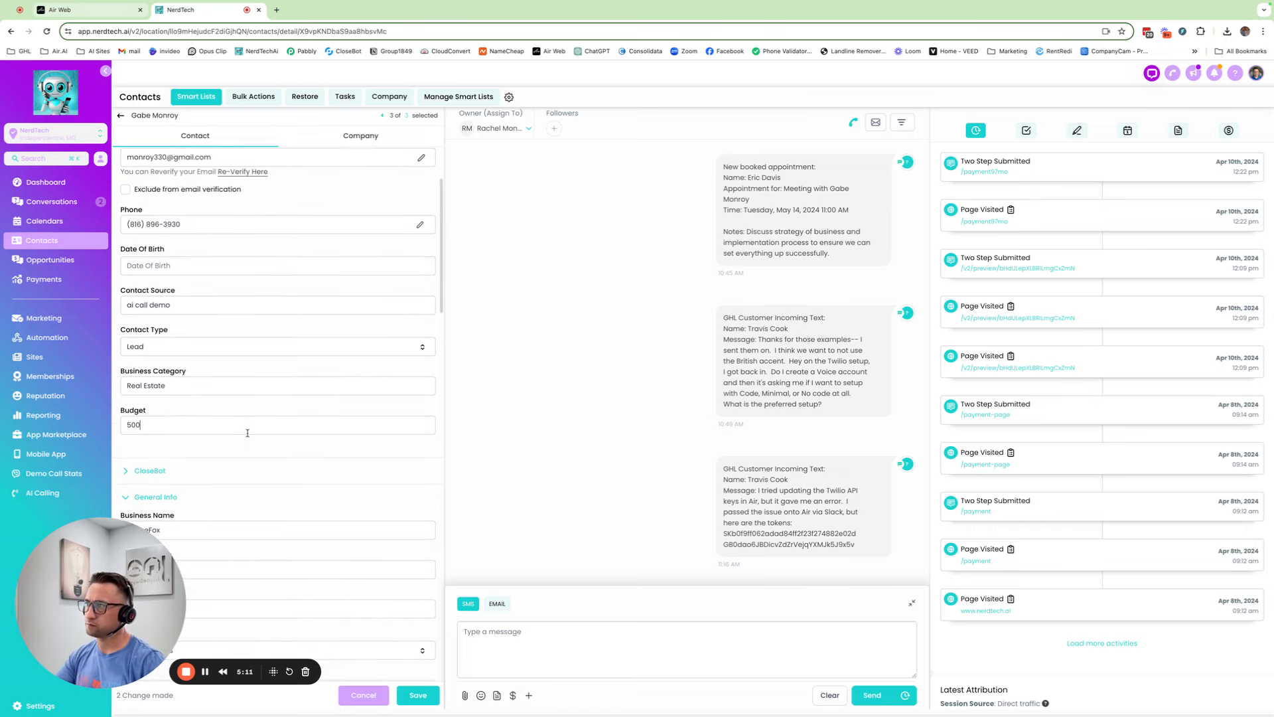
{"action": "type", "text": "per month"}
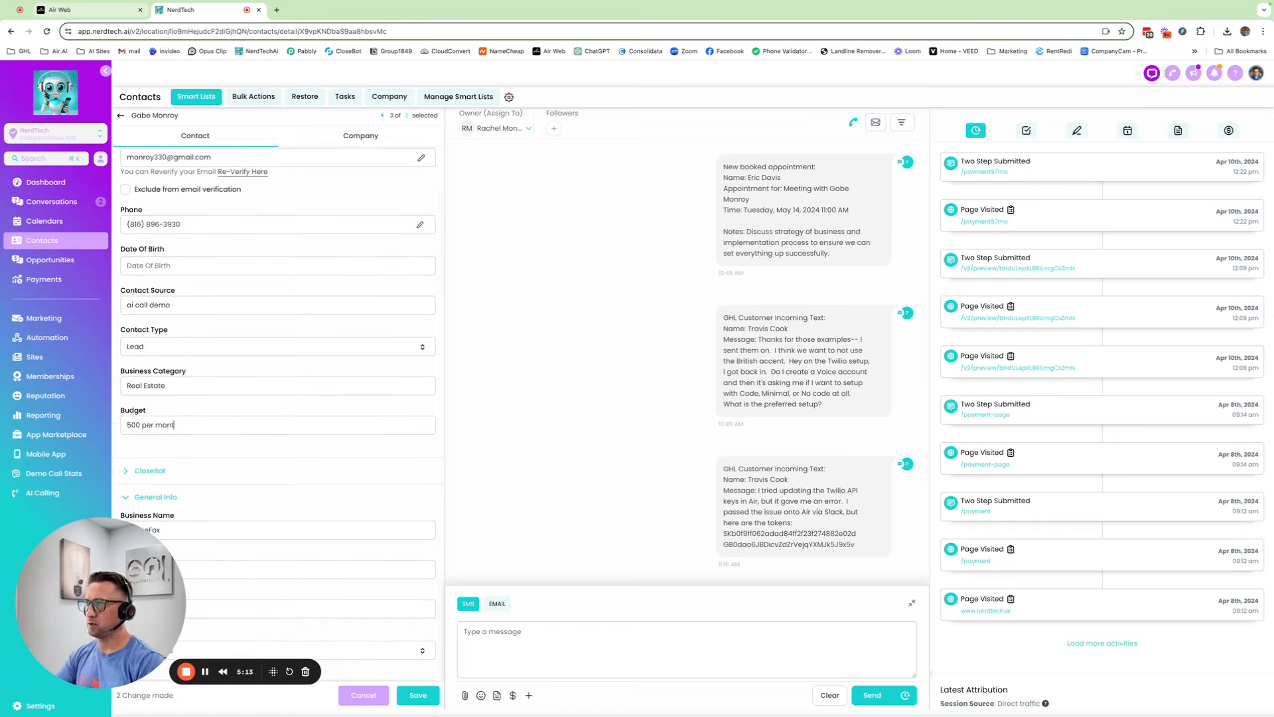
{"action": "left_click", "coordinate": [425, 694]}
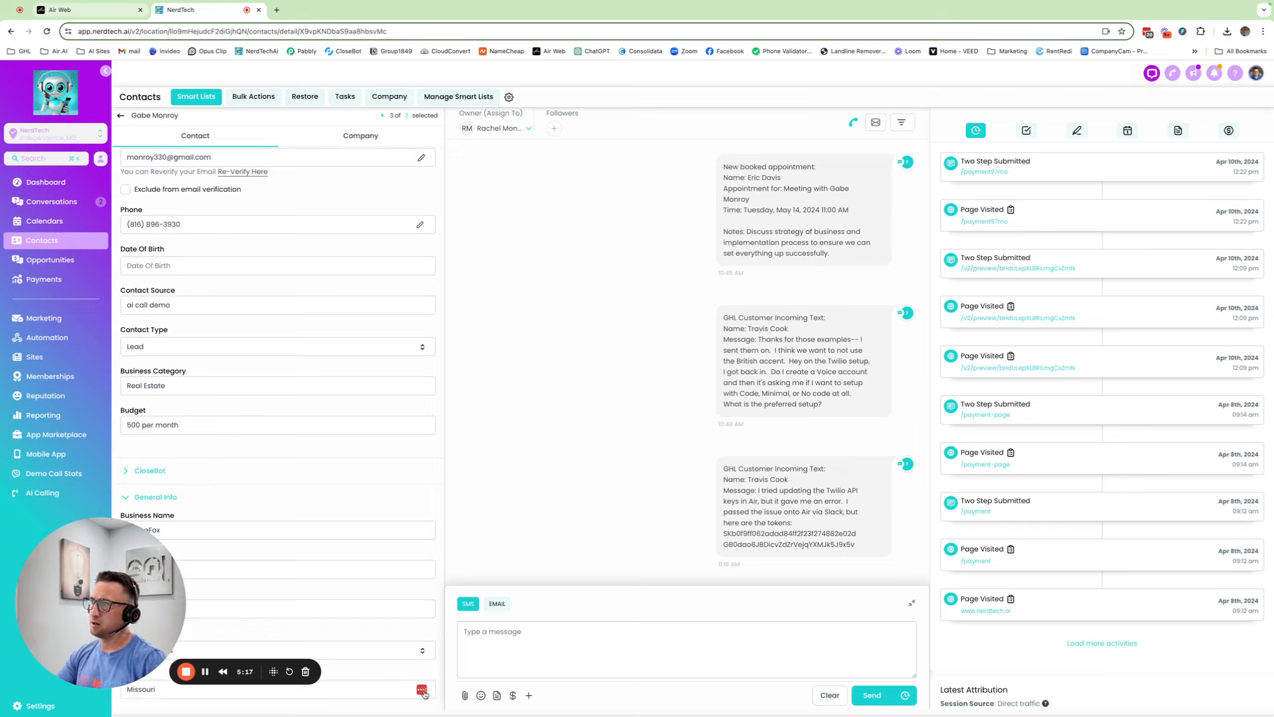
{"action": "scroll", "coordinate": [298, 373], "scroll_direction": "down", "scroll_amount": 2}
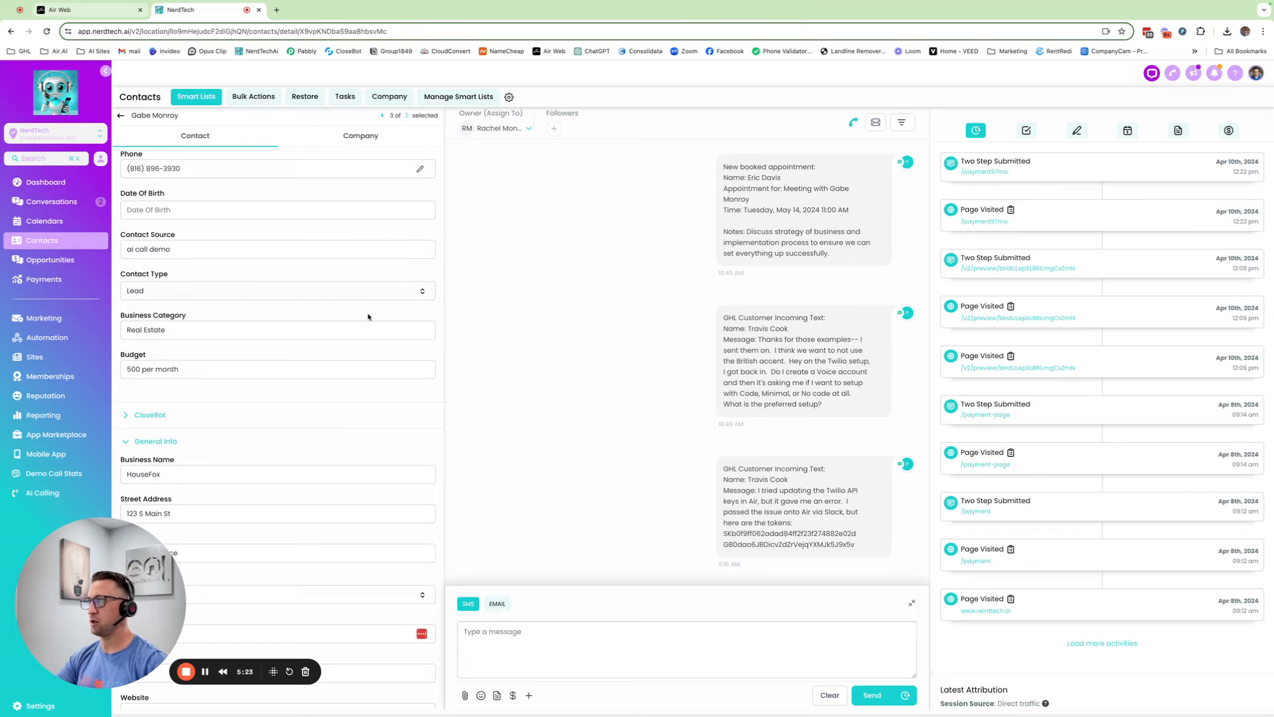
{"action": "left_click", "coordinate": [63, 338]}
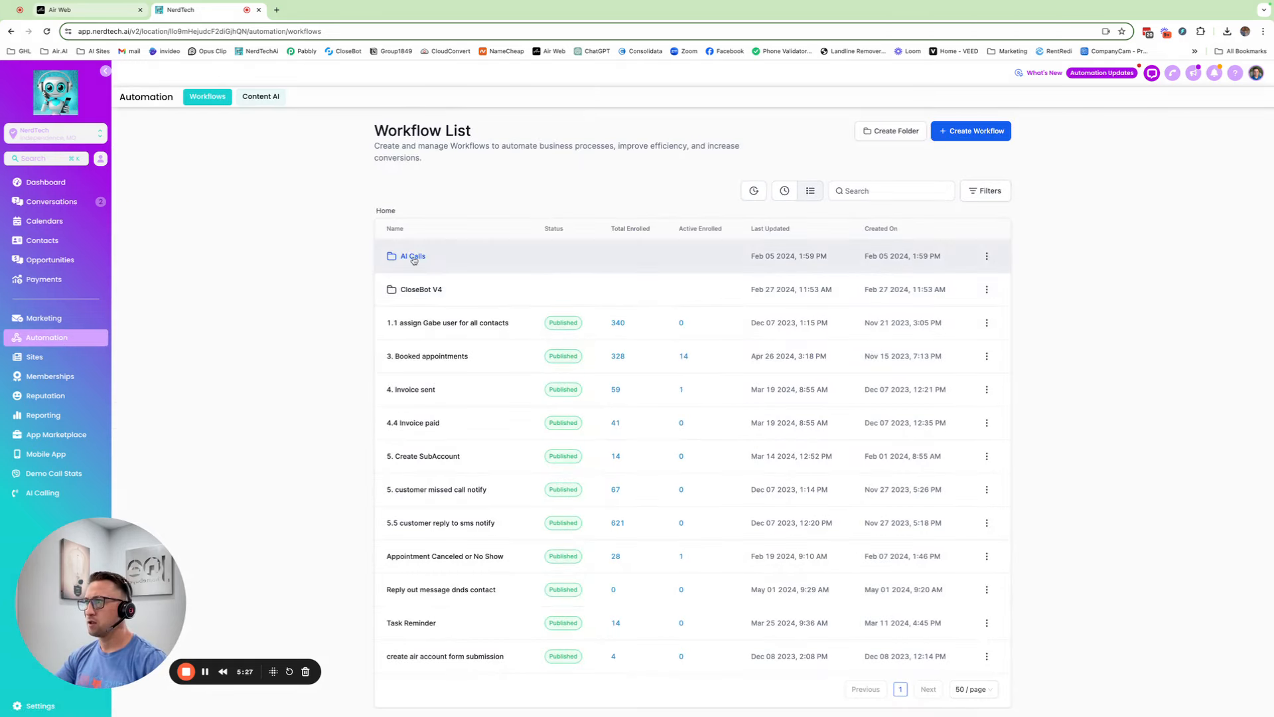
Open the Ai follow up call demo workflow in AI Calls and its Custom Webhook action
{"action": "left_click", "coordinate": [410, 258]}
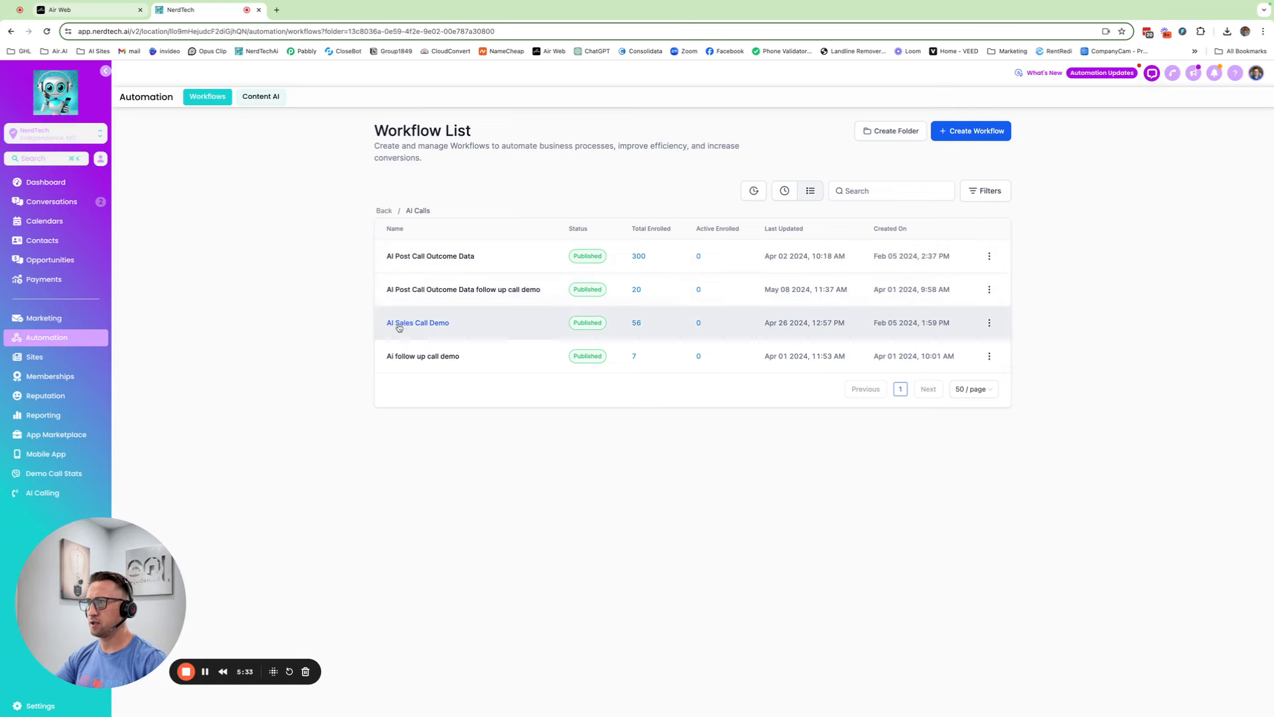
{"action": "left_click", "coordinate": [420, 357]}
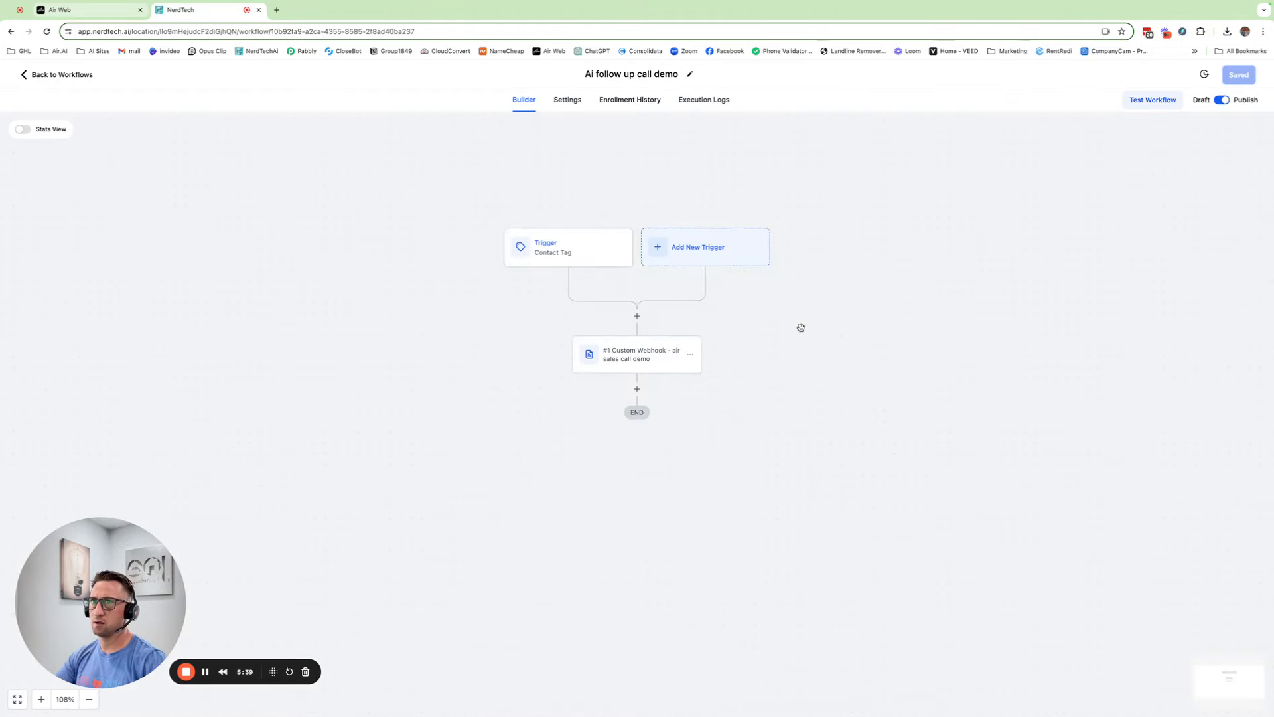
{"action": "left_click", "coordinate": [612, 350]}
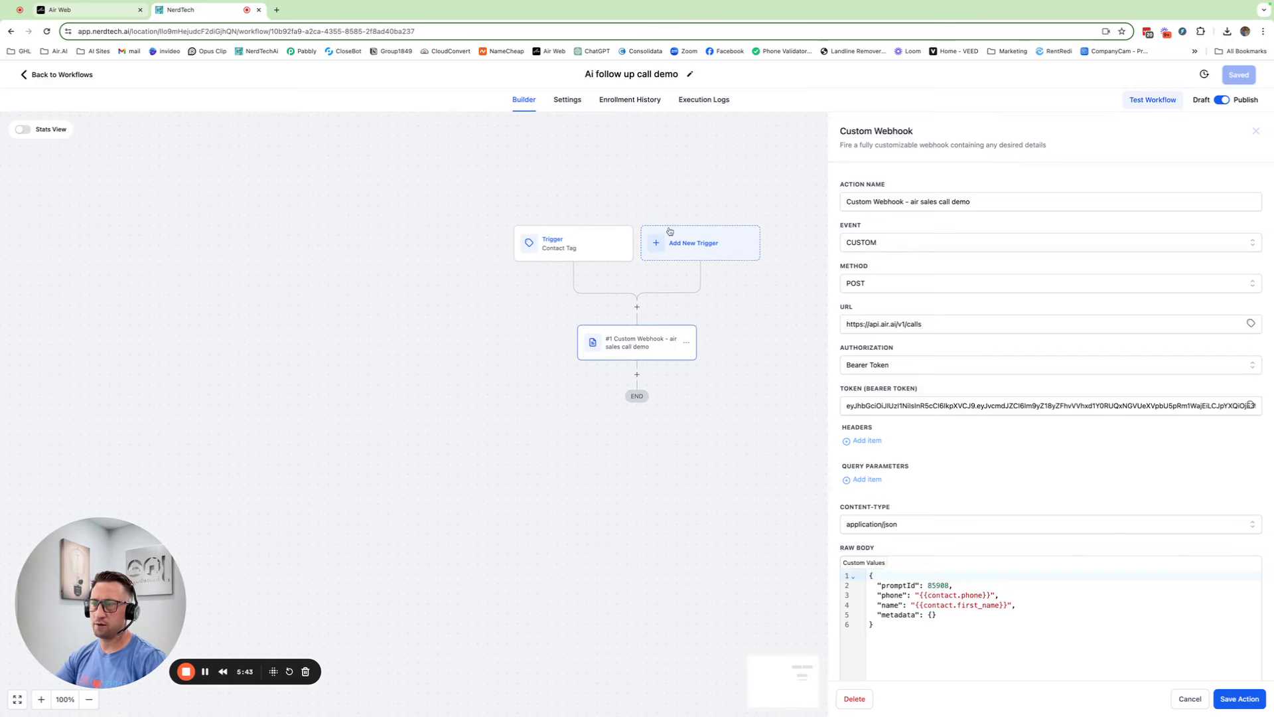
{"action": "left_click", "coordinate": [127, 10]}
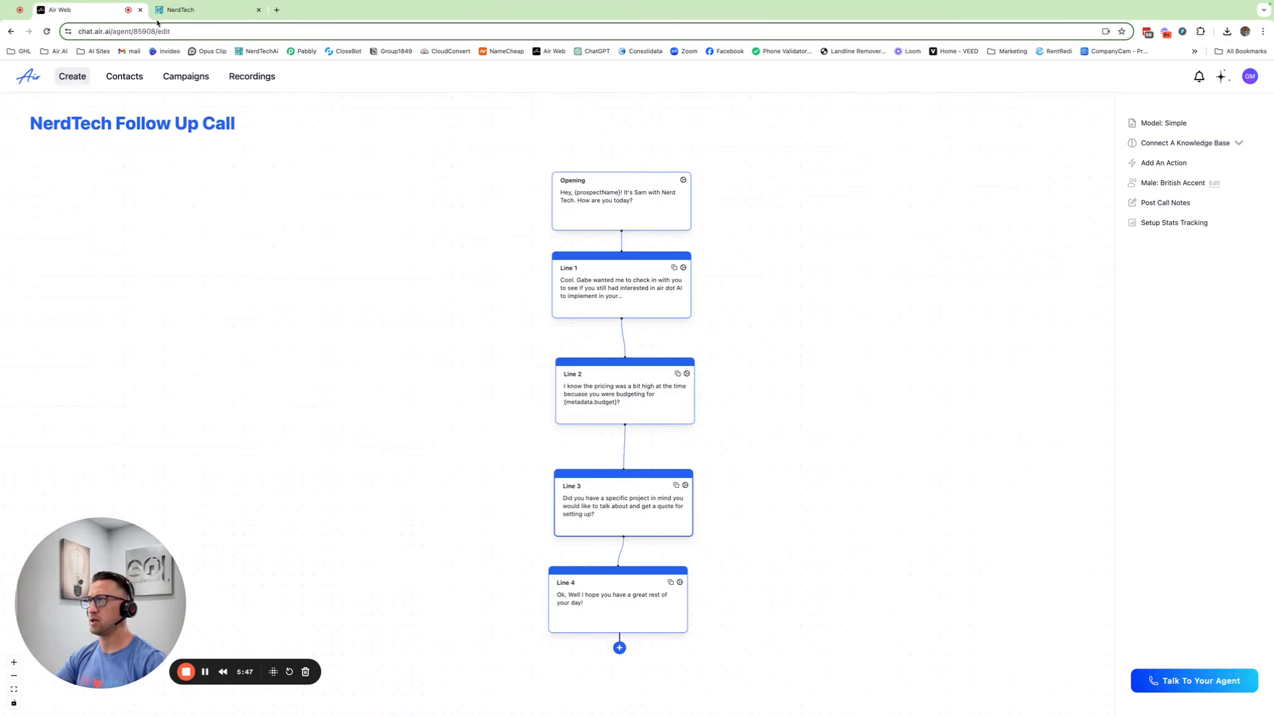
{"action": "left_click", "coordinate": [180, 11]}
{"action": "scroll", "coordinate": [986, 607], "scroll_direction": "down", "scroll_amount": 2}
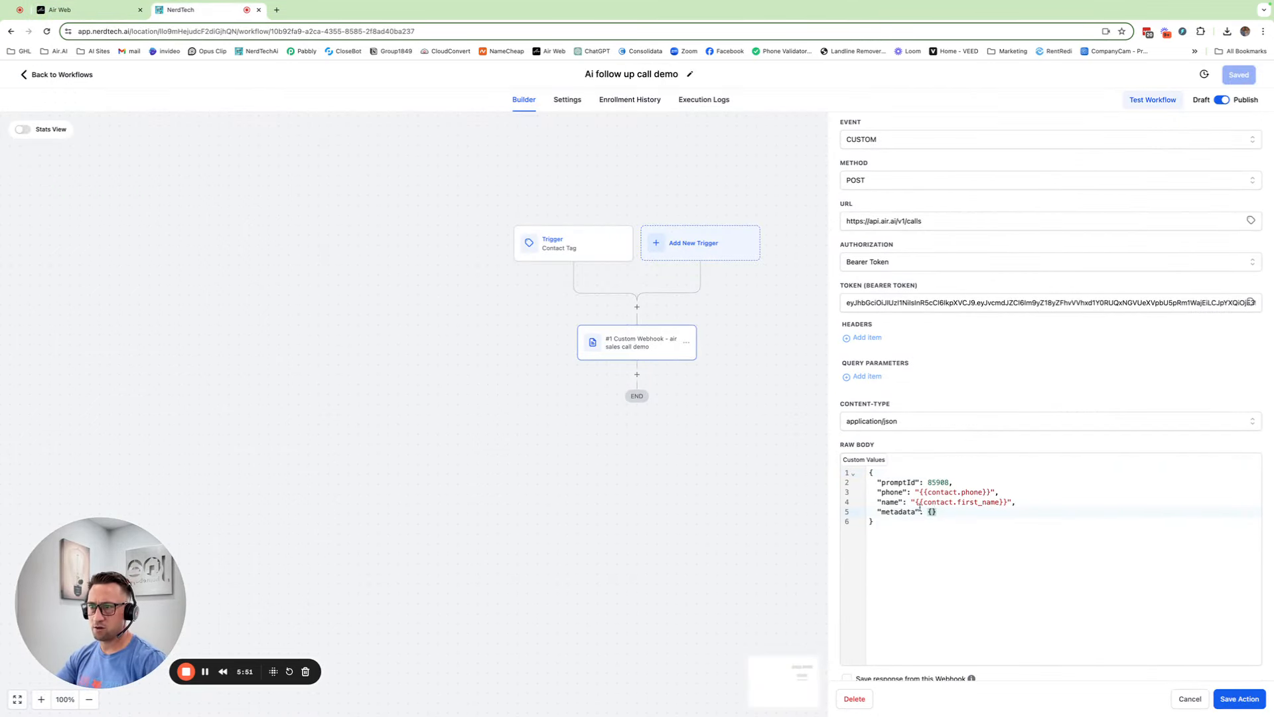
Add a "businesscategory" key to the metadata, copying the name from Air AI's Line 1 script
{"action": "key", "text": "Return"}
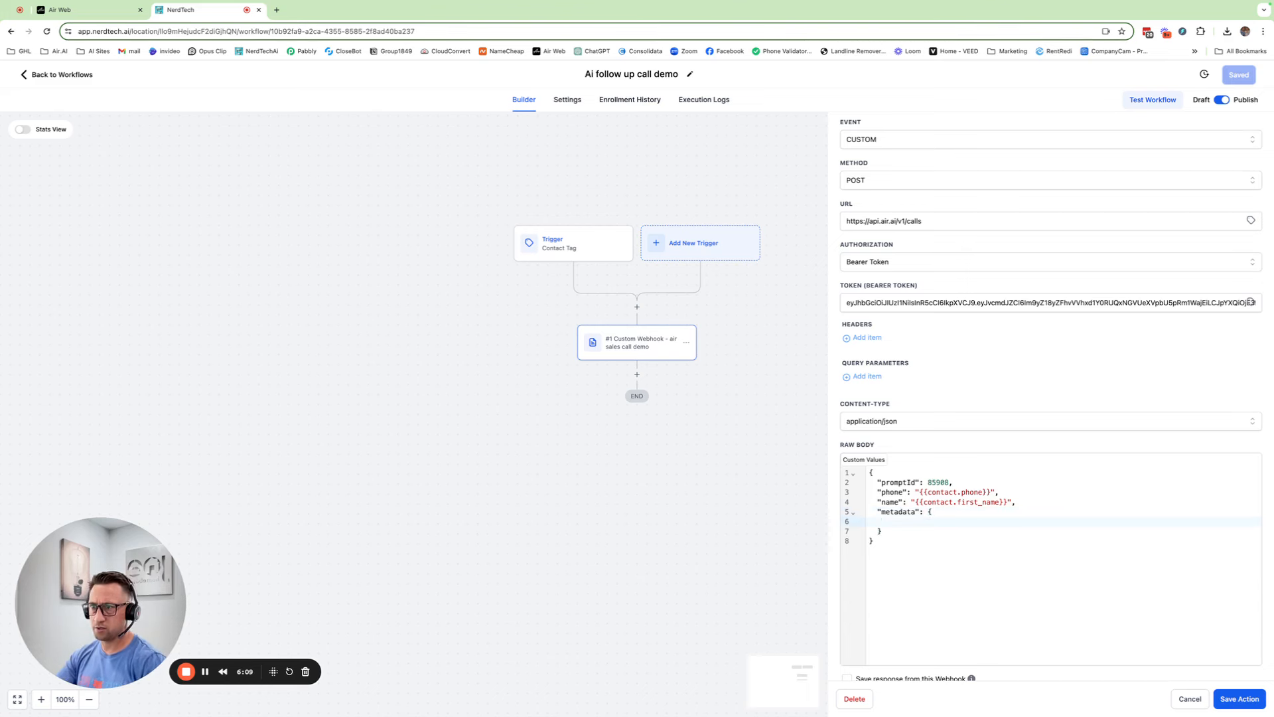
{"action": "type", "text": "\"\""}
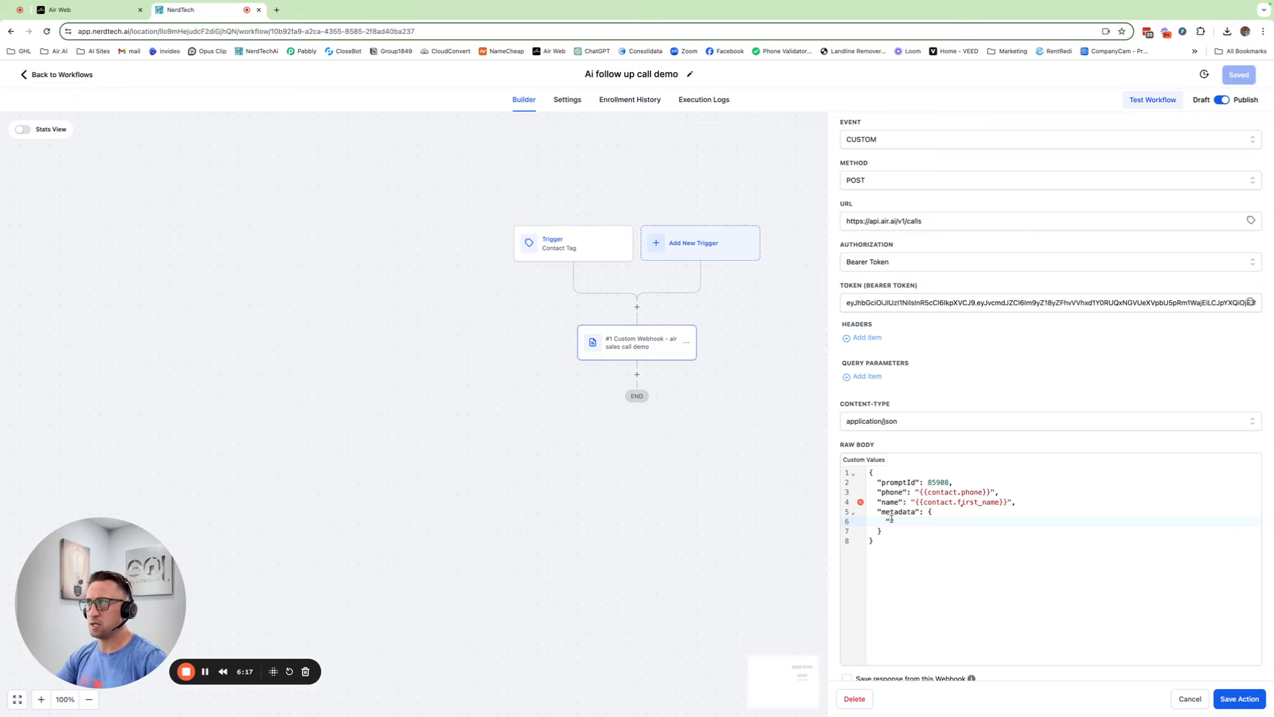
{"action": "left_click", "coordinate": [87, 10]}
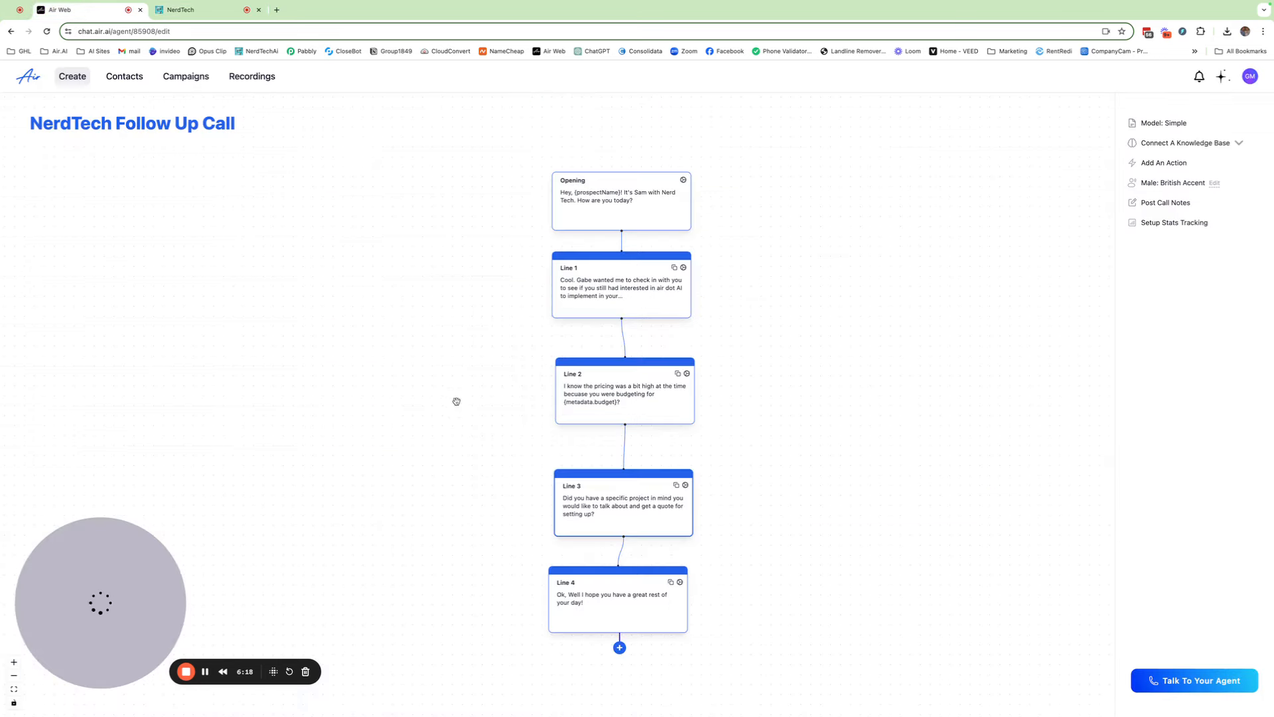
{"action": "left_click", "coordinate": [606, 291]}
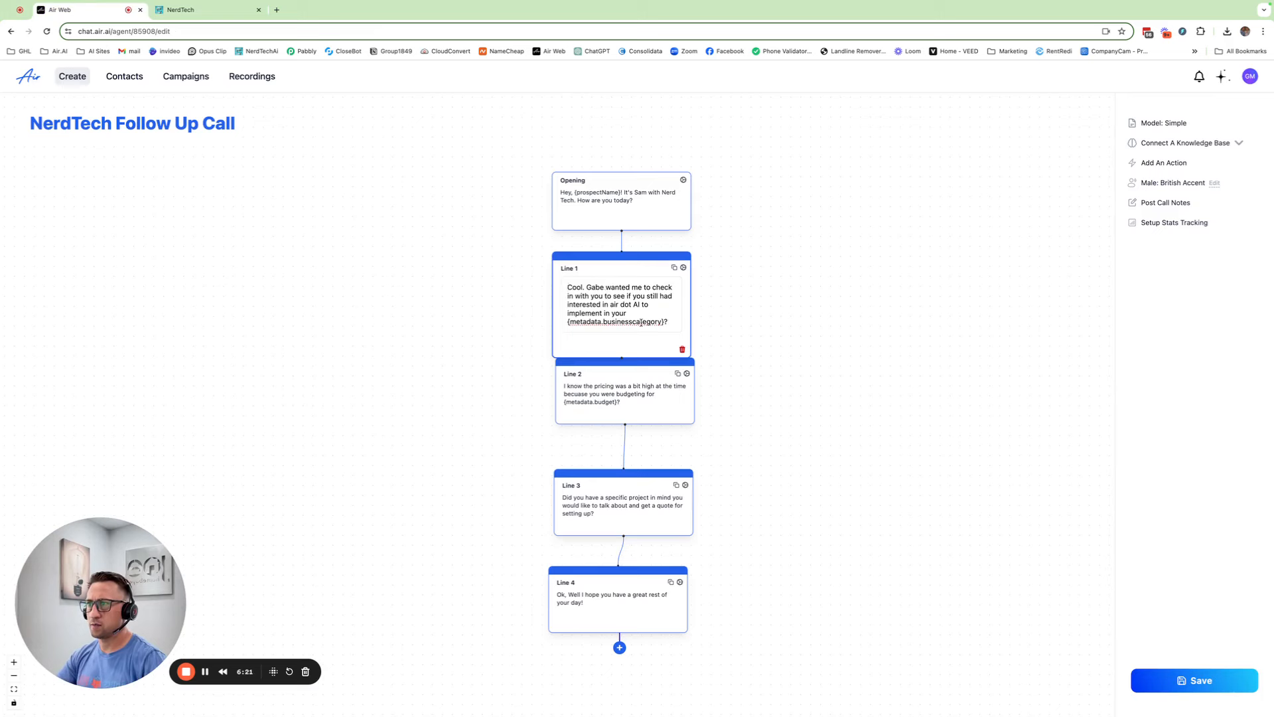
{"action": "left_click_drag", "start_coordinate": [660, 321], "coordinate": [602, 321]}
{"action": "key", "text": "ctrl+c"}
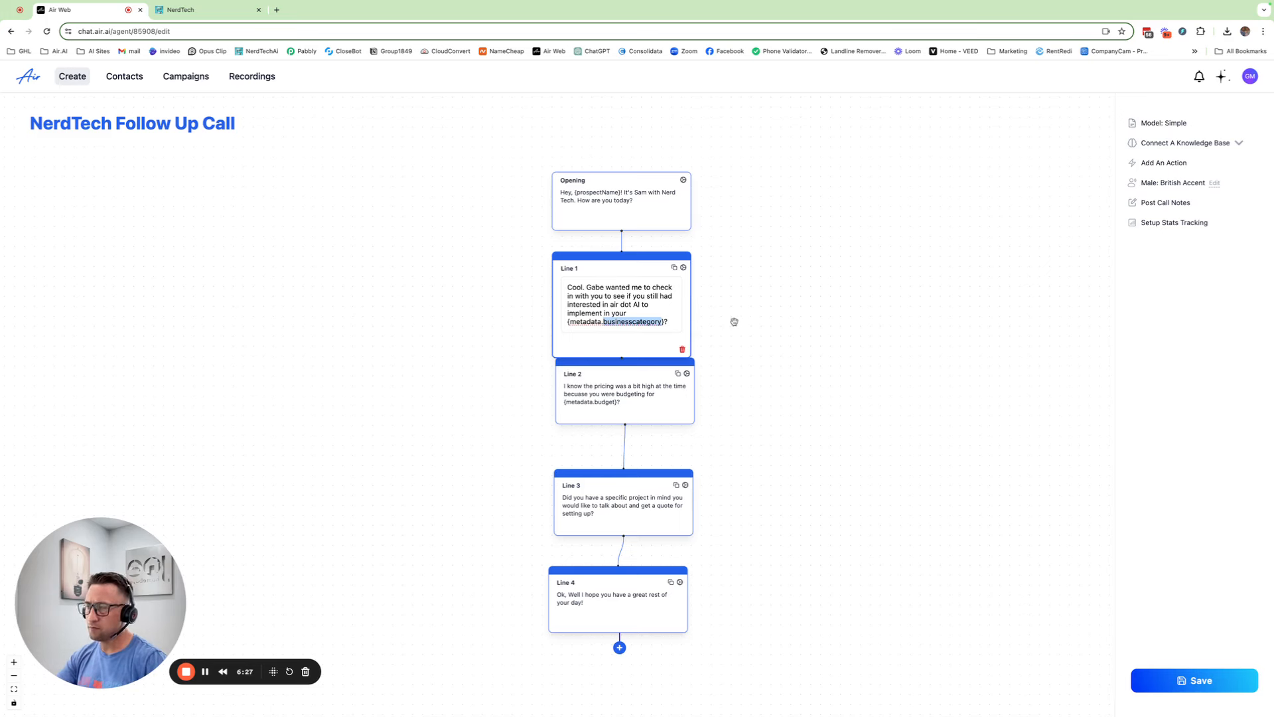
{"action": "key", "text": "ctrl+Tab"}
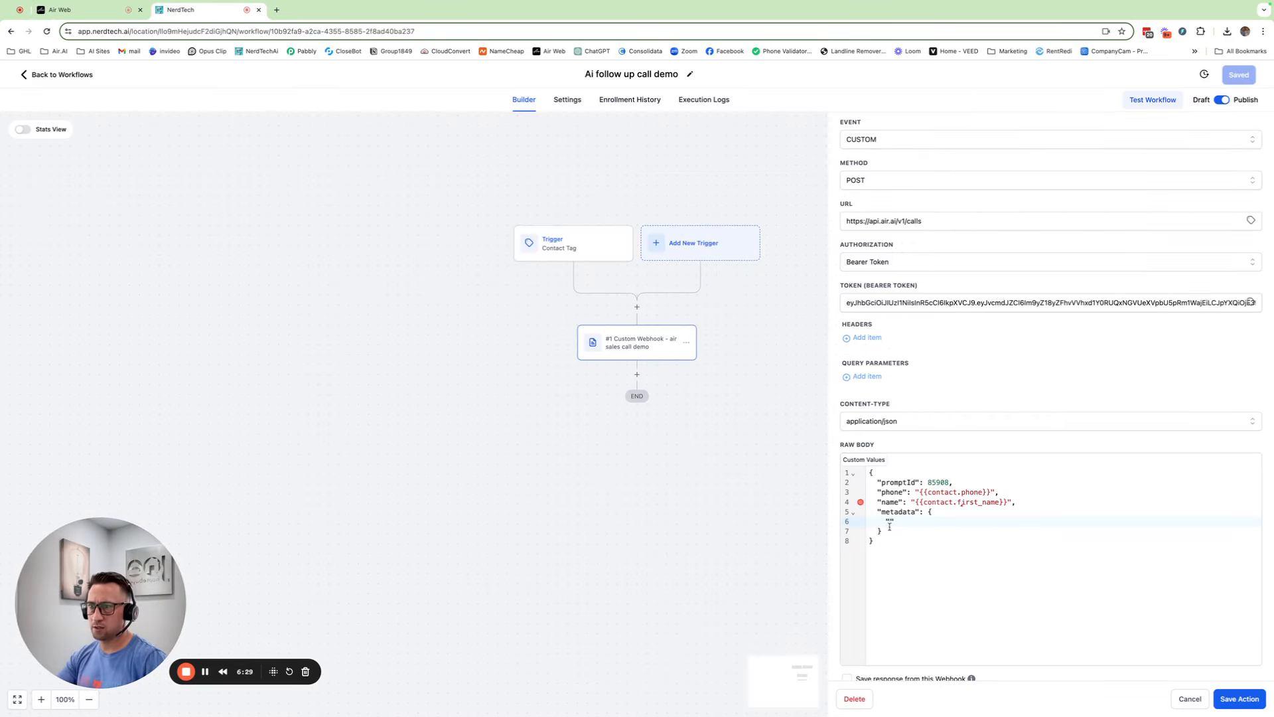
{"action": "type", "text": "\""}
{"action": "key", "text": "ctrl+v"}
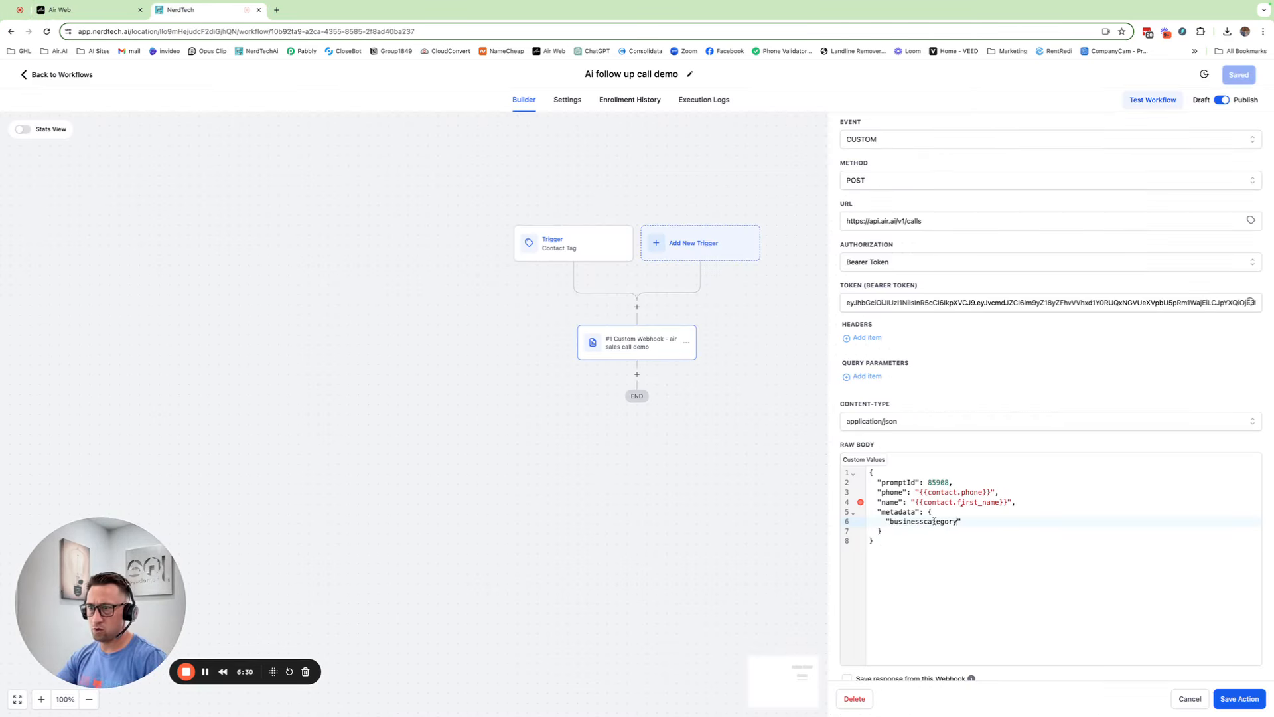
{"action": "left_click", "coordinate": [973, 521]}
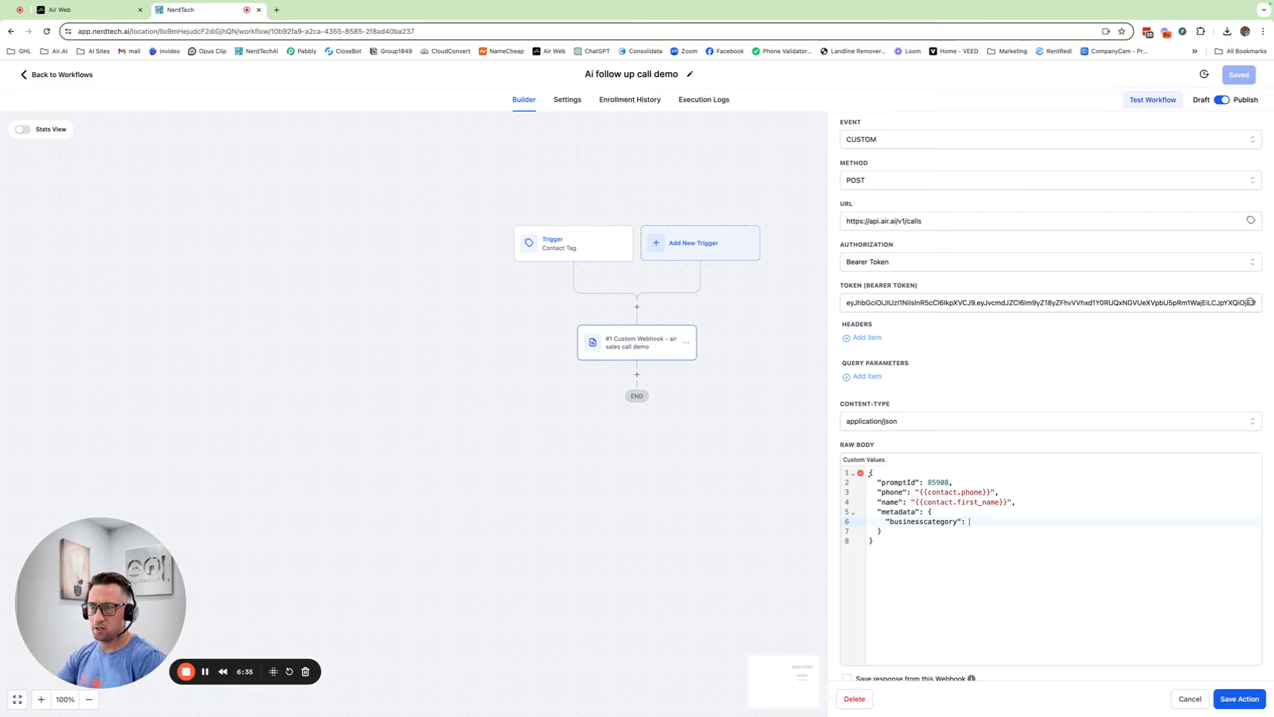
Fill its value with the contact's Business Category field, {{contact.business_category}}
{"action": "left_click", "coordinate": [871, 461]}
{"action": "left_click", "coordinate": [862, 493]}
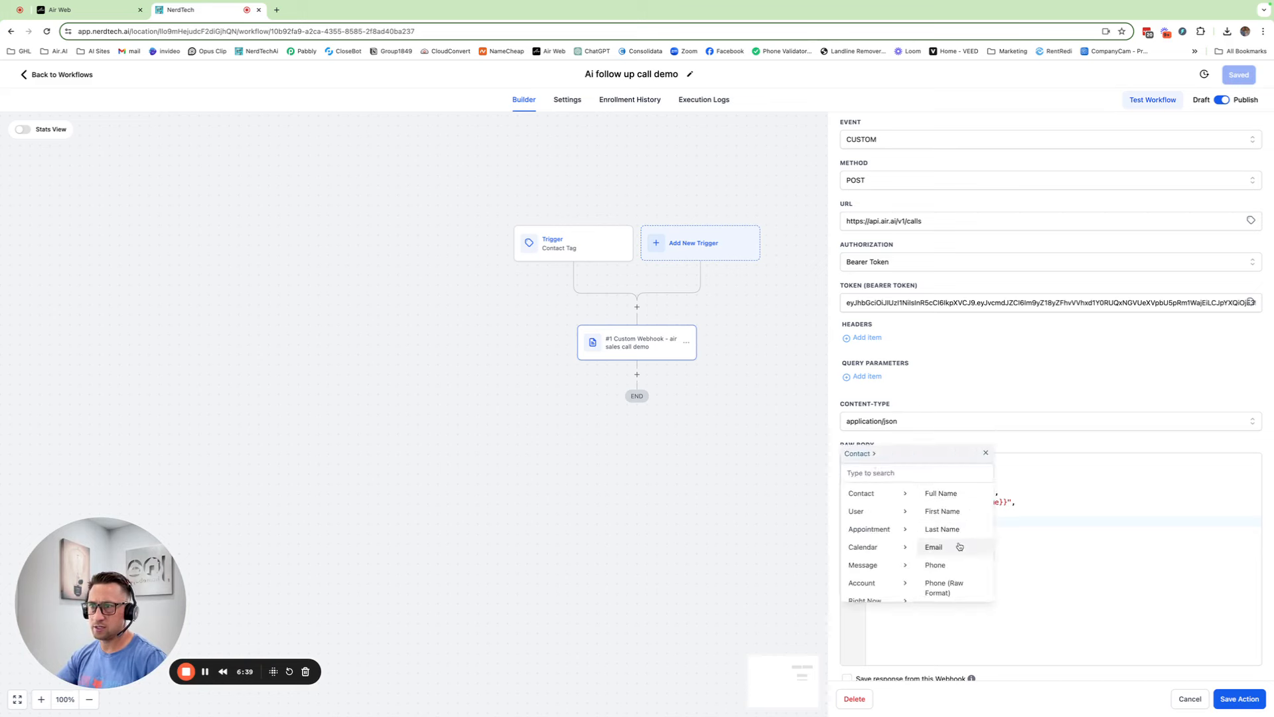
{"action": "left_click", "coordinate": [904, 473]}
{"action": "type", "text": "bus"}
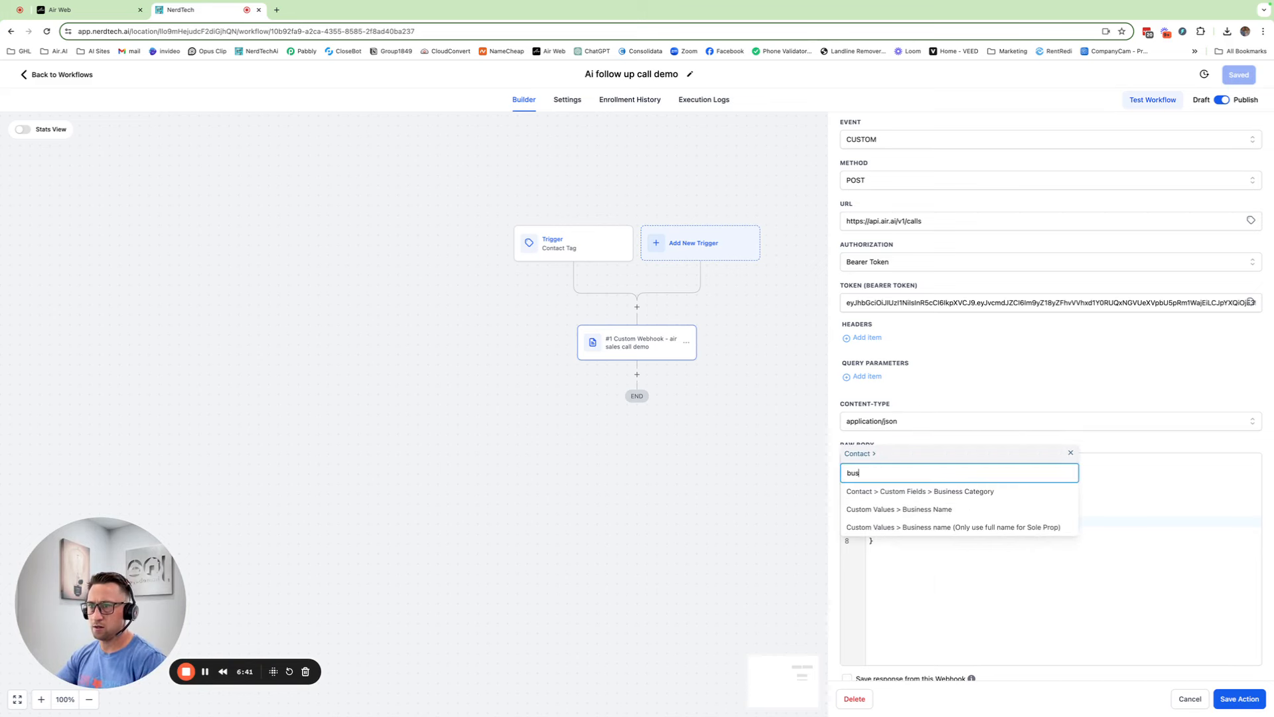
{"action": "left_click", "coordinate": [936, 491]}
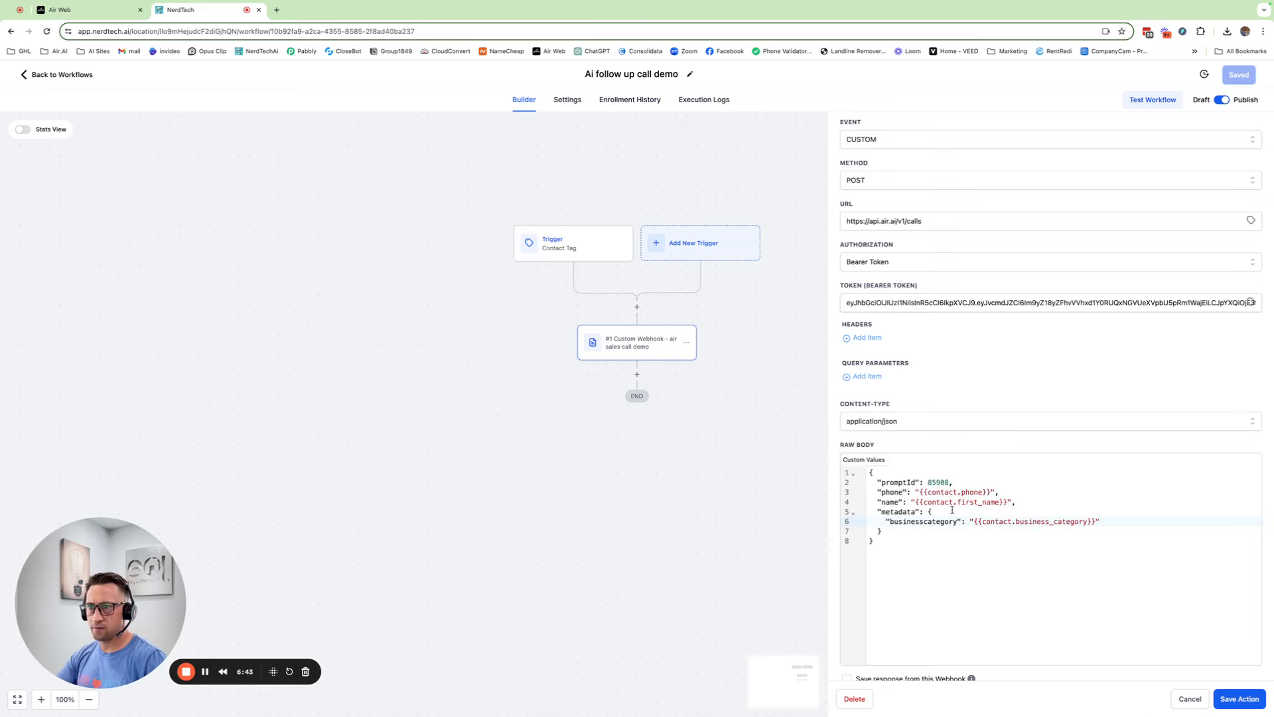
{"action": "scroll", "coordinate": [952, 510], "scroll_direction": "up", "scroll_amount": 1}
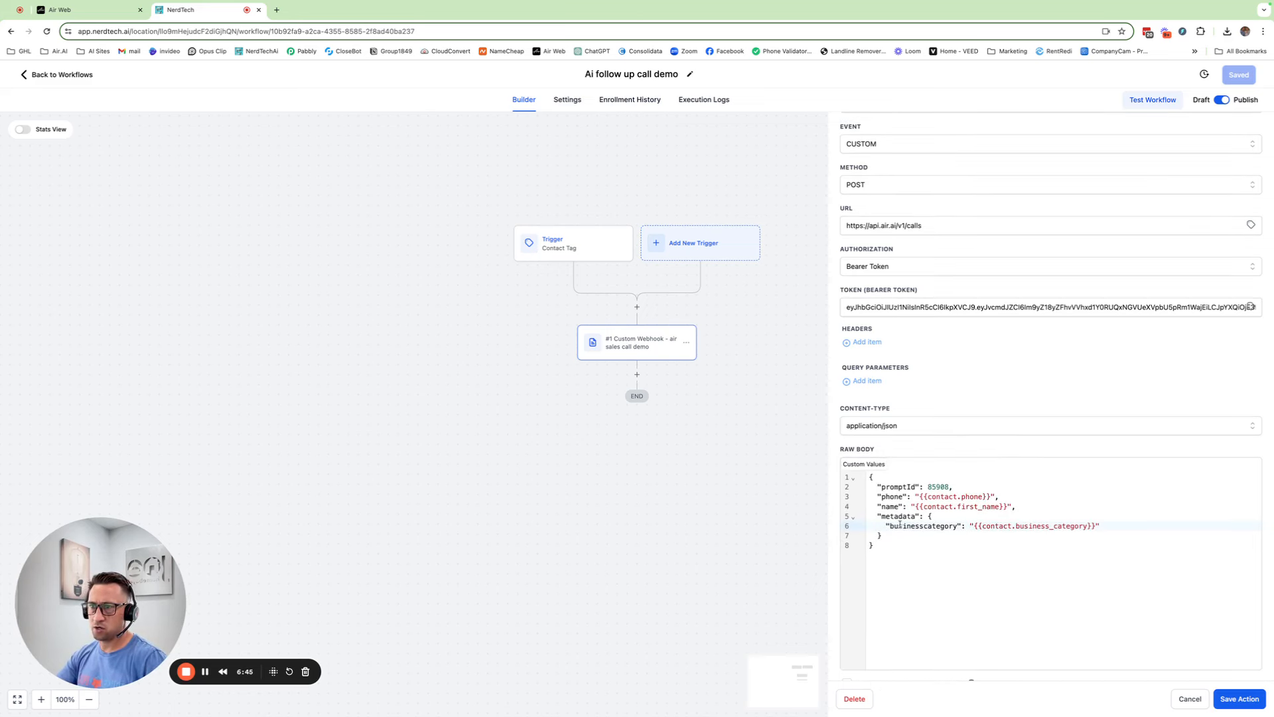
Add a "budget" key after the businesscategory entry in the metadata
{"action": "left_click_drag", "start_coordinate": [889, 526], "coordinate": [960, 526]}
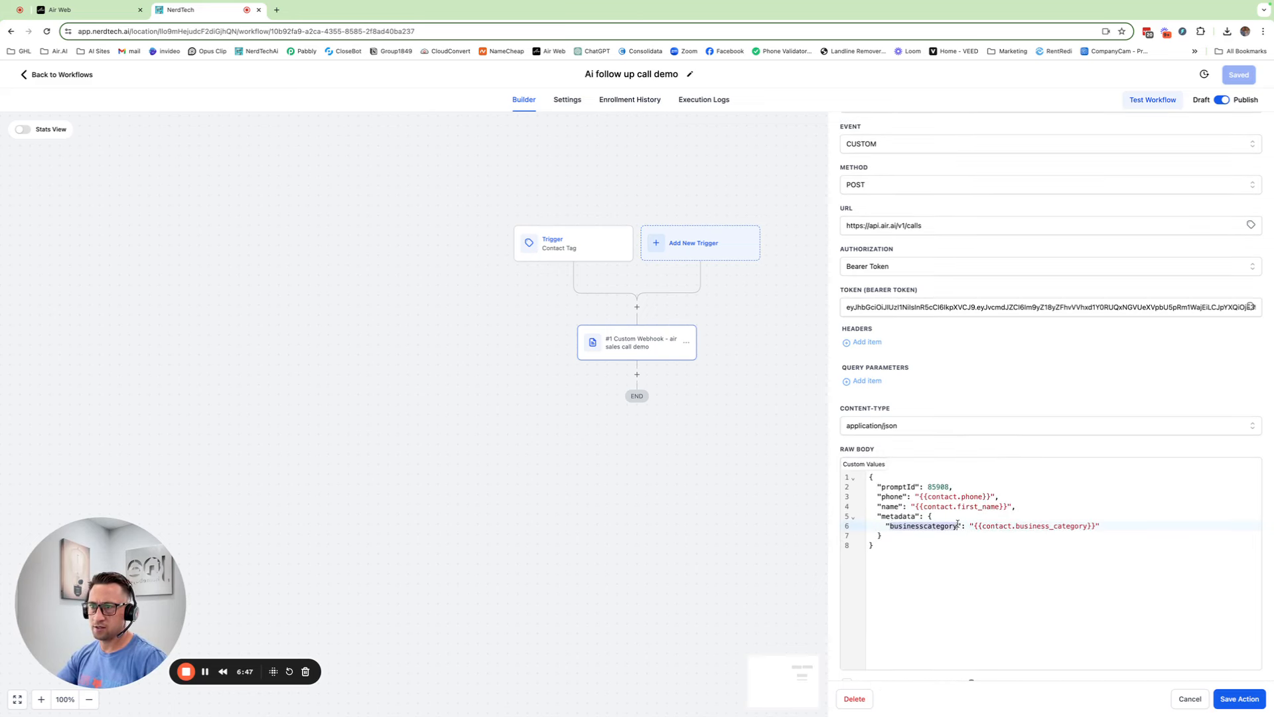
{"action": "left_click", "coordinate": [1121, 525]}
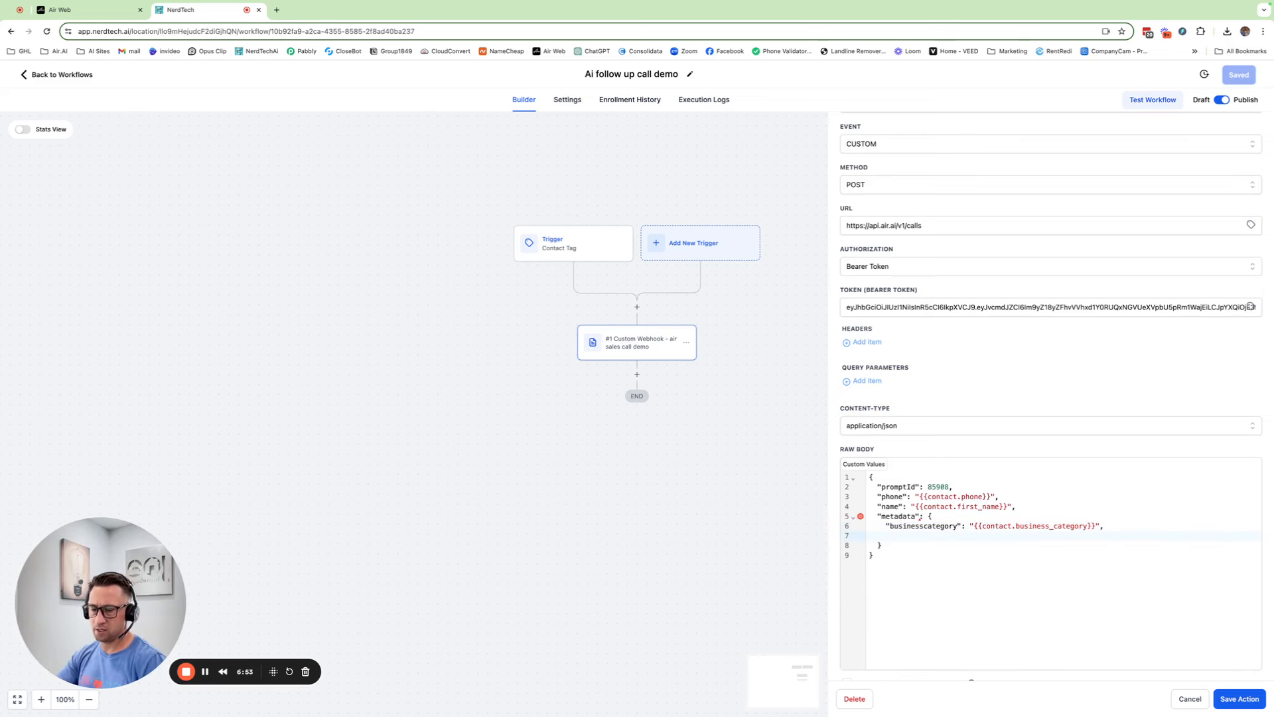
{"action": "type", "text": "\""}
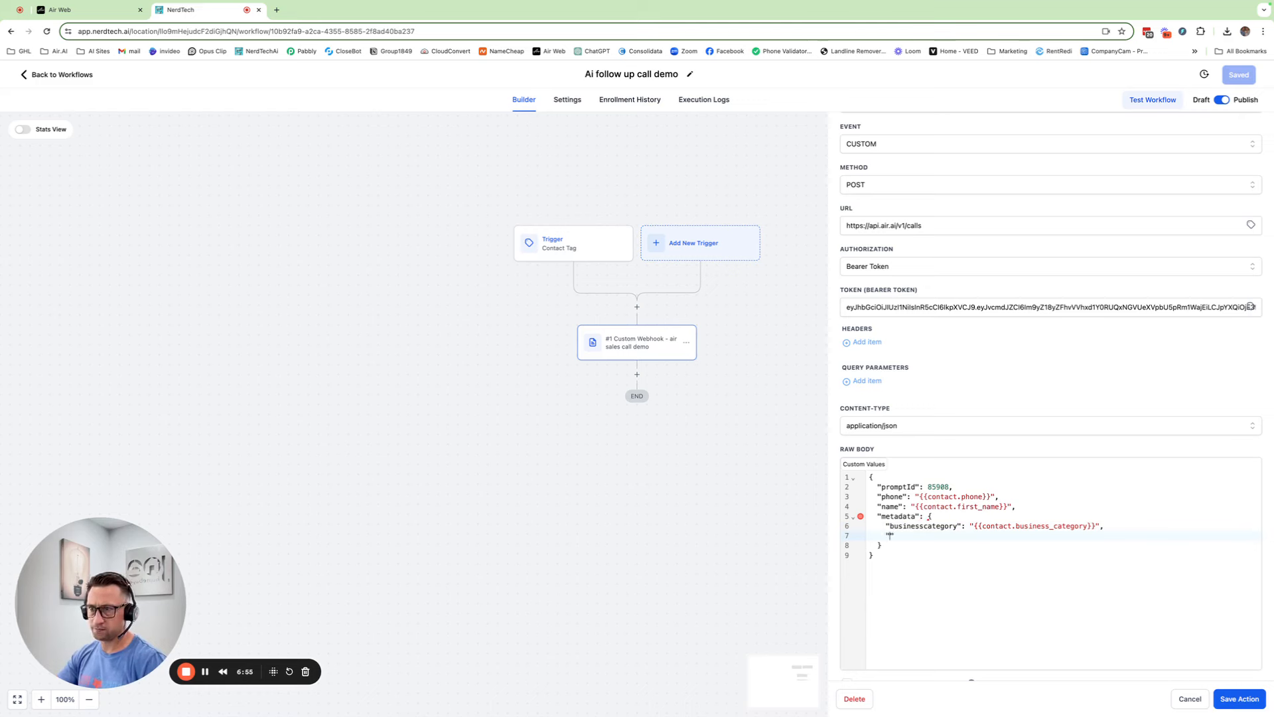
{"action": "type", "text": "budget"}
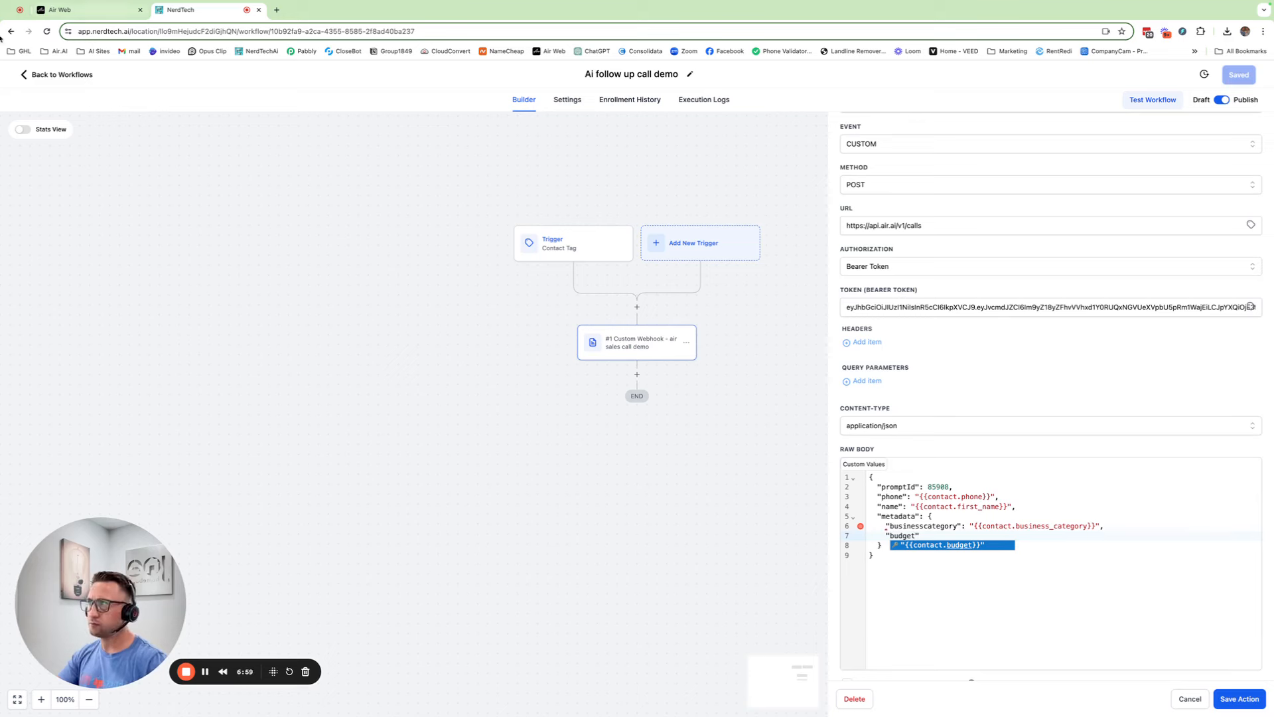
{"action": "left_click", "coordinate": [87, 9]}
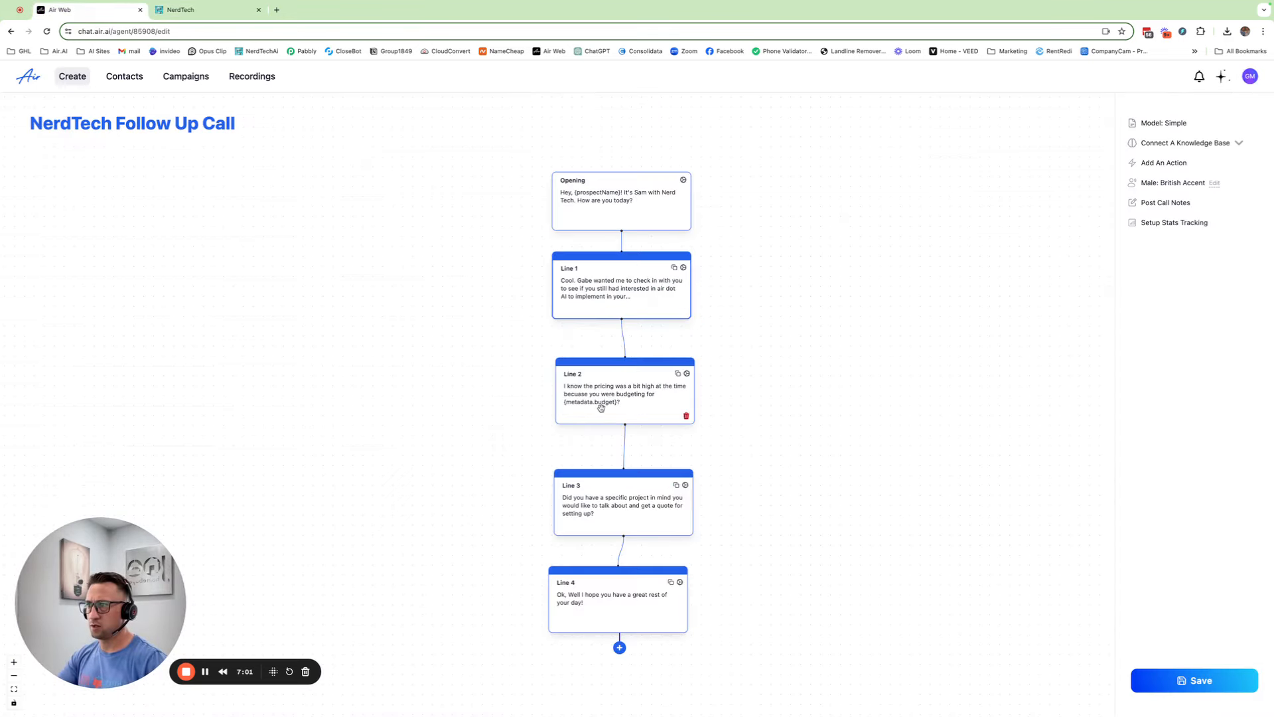
{"action": "left_click", "coordinate": [209, 13]}
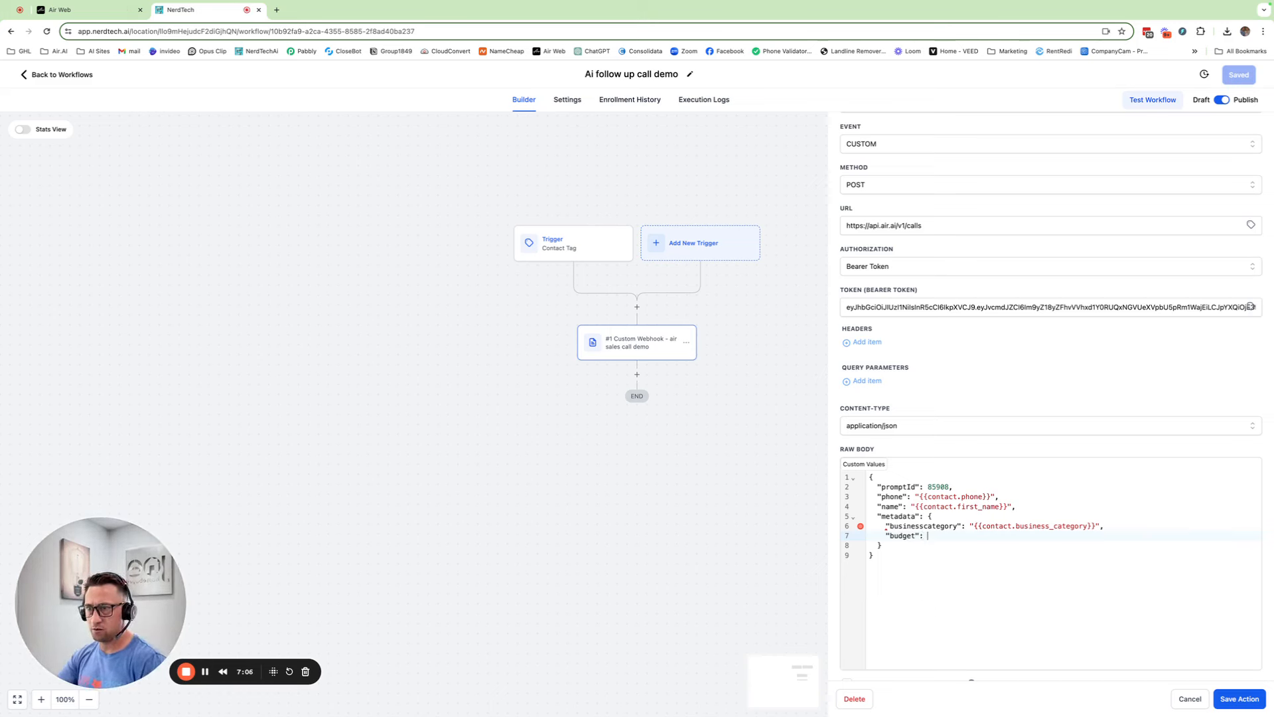
Fill the budget value with the contact's Budget field, {{contact.budget}}
{"action": "left_click", "coordinate": [860, 464]}
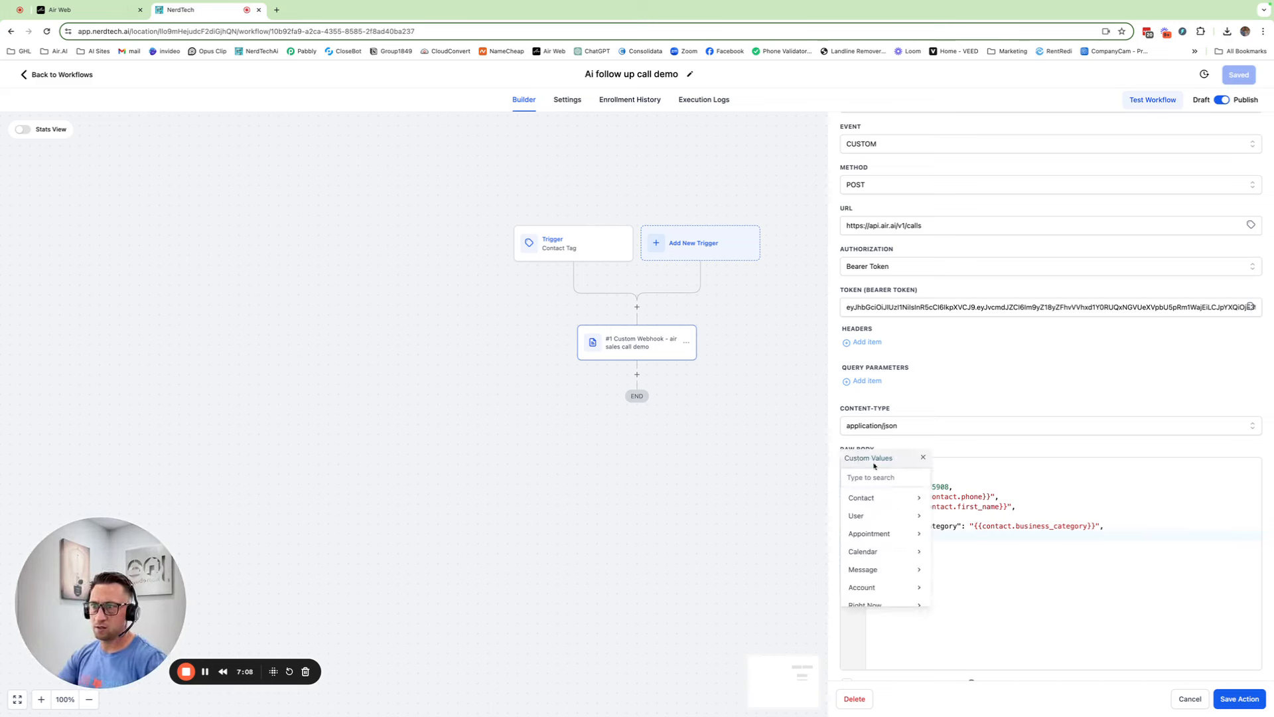
{"action": "left_click", "coordinate": [888, 498]}
{"action": "left_click", "coordinate": [949, 480]}
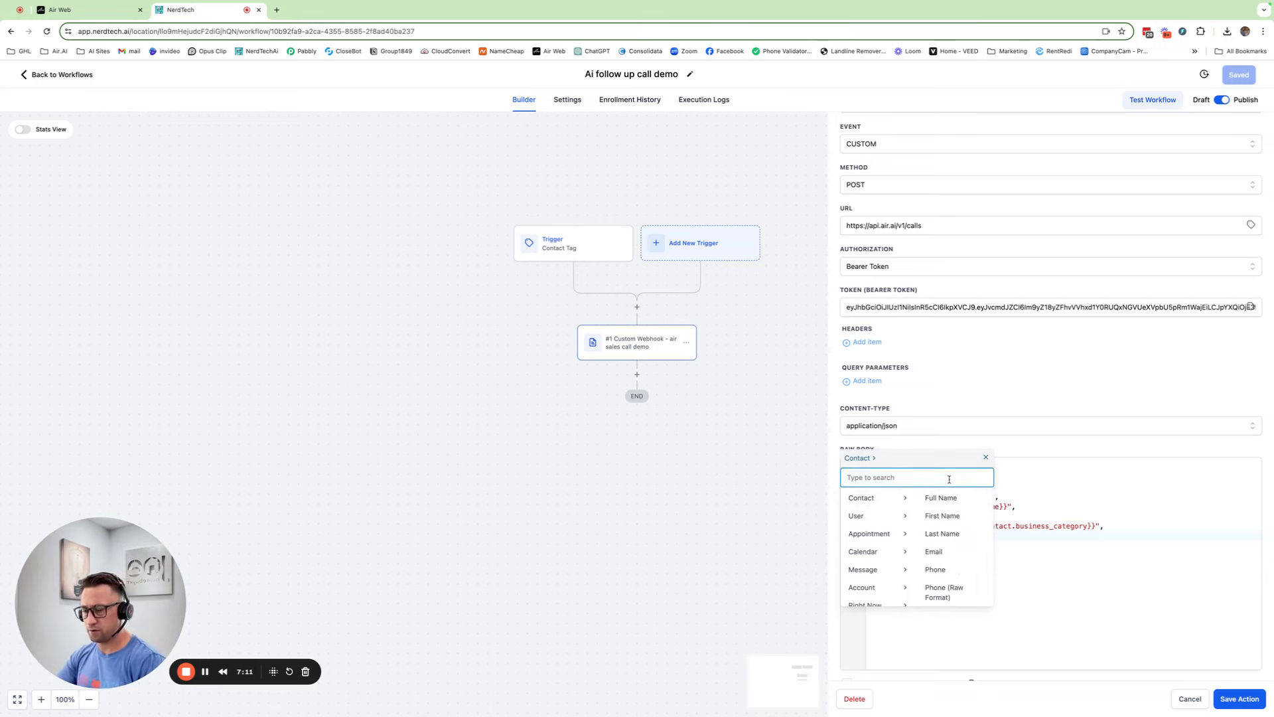
{"action": "type", "text": "bud"}
{"action": "left_click", "coordinate": [945, 496]}
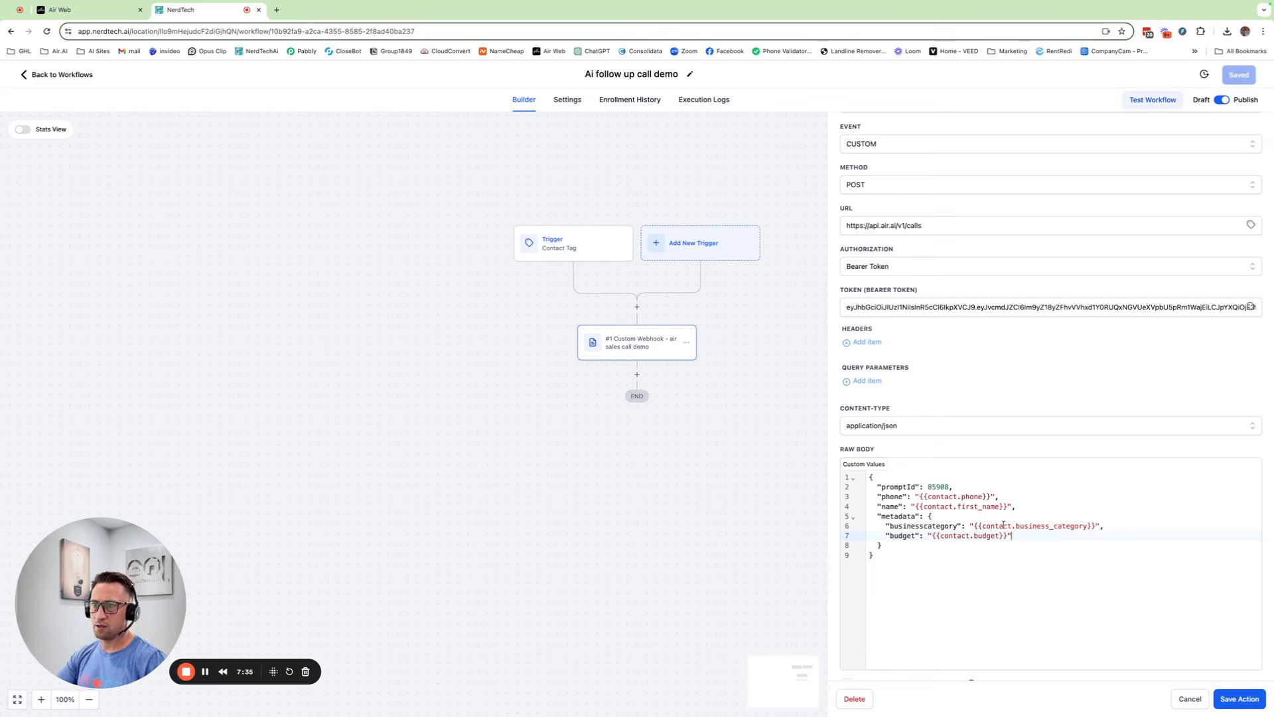
Save the Custom Webhook action's budget metadata, then save the 'Ai follow up call demo' workflow
{"action": "left_click", "coordinate": [1228, 702]}
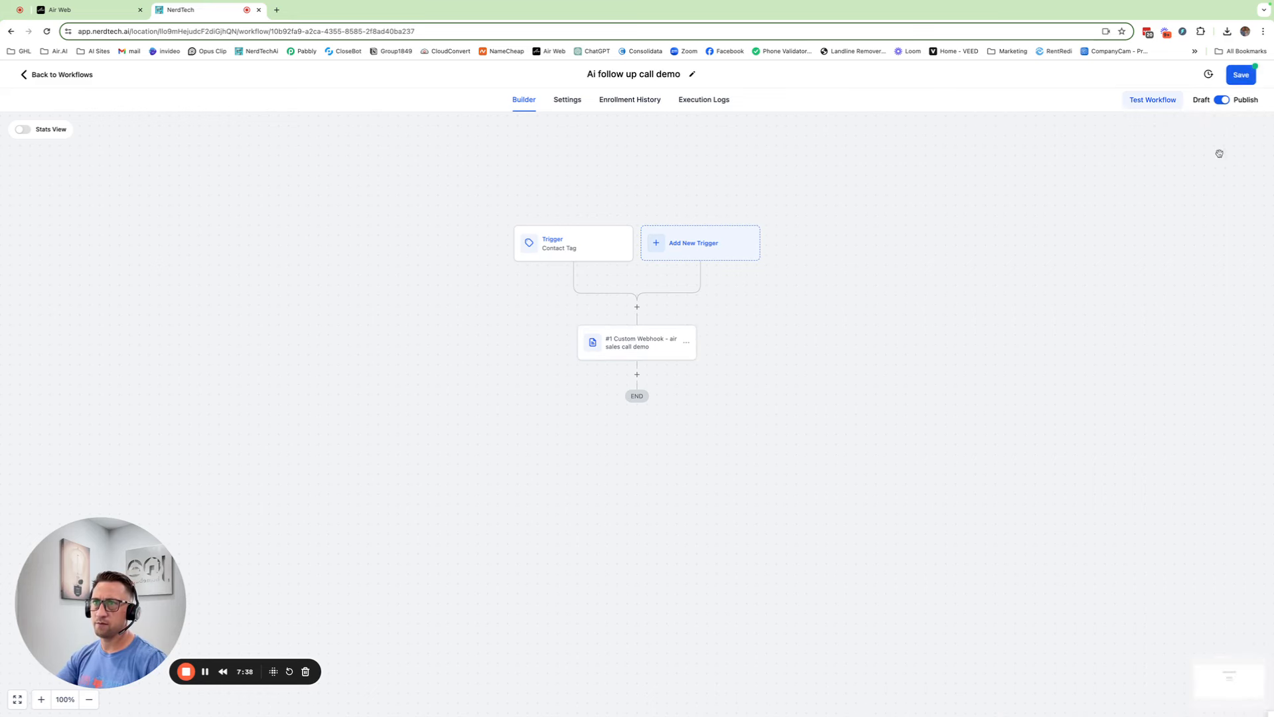
{"action": "left_click", "coordinate": [1241, 75]}
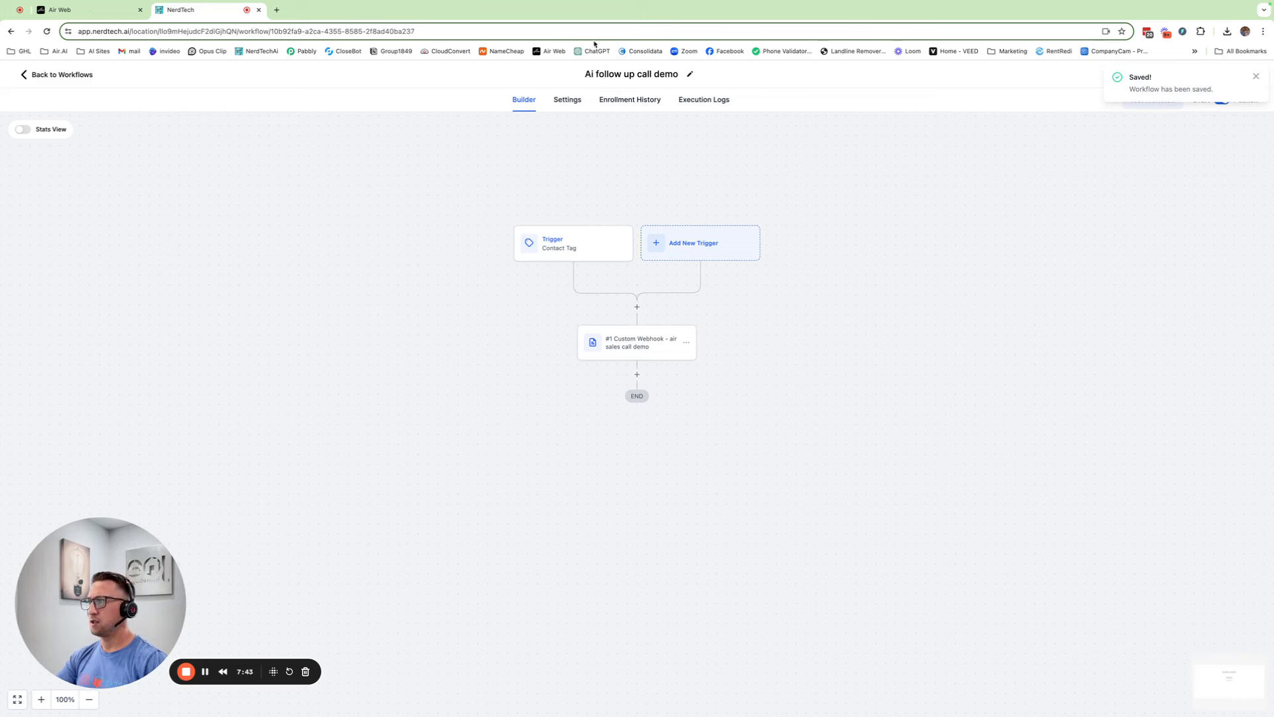
{"action": "left_click_drag", "start_coordinate": [440, 199], "coordinate": [442, 201]}
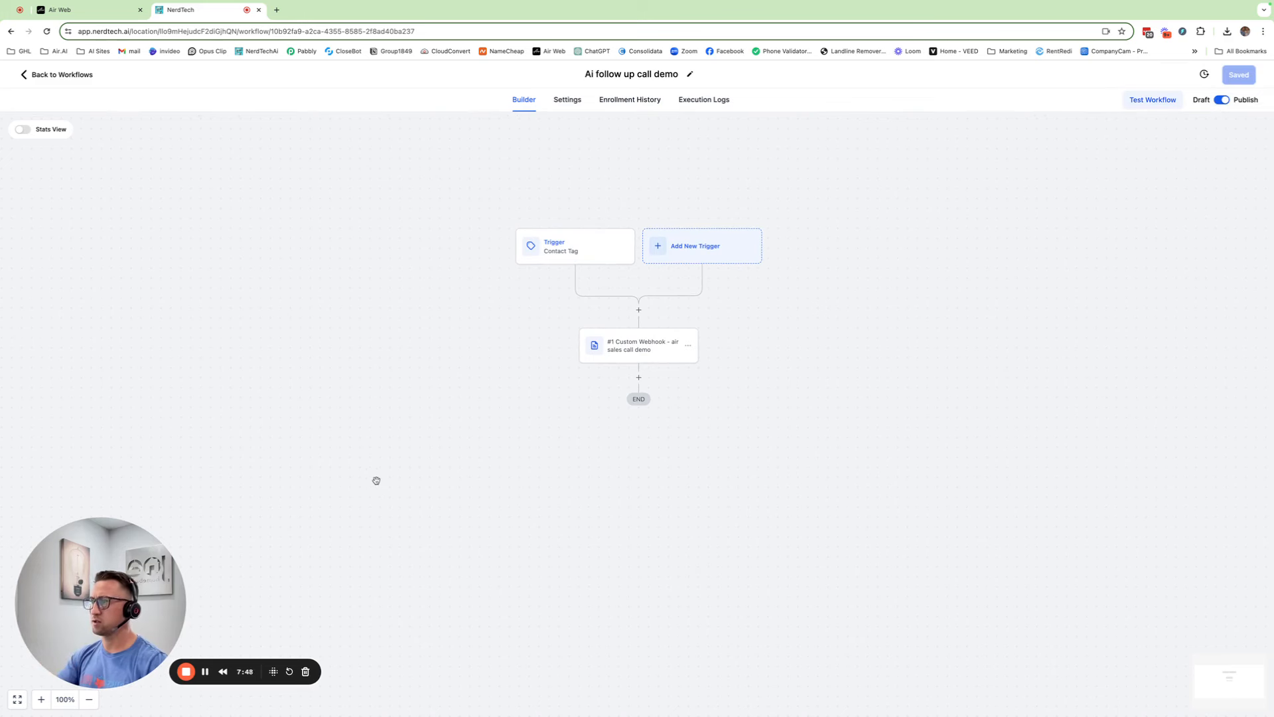
{"action": "left_click", "coordinate": [223, 672]}
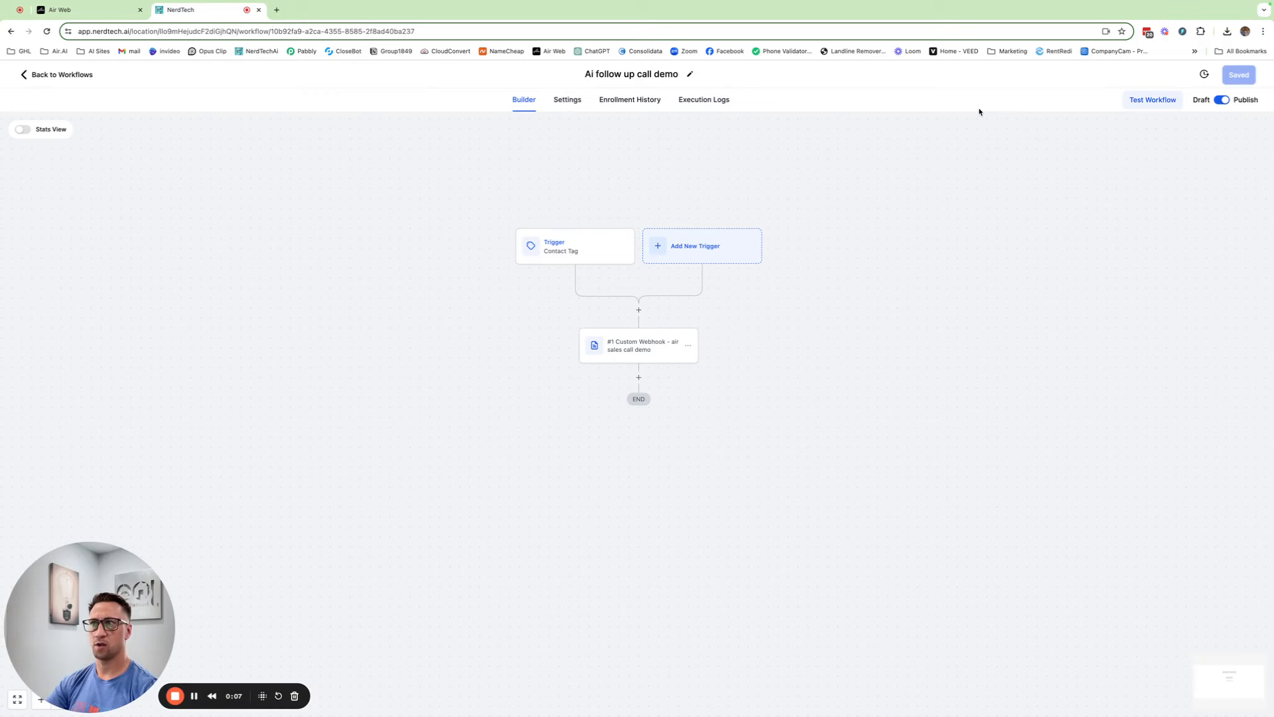
{"action": "left_click", "coordinate": [1151, 100]}
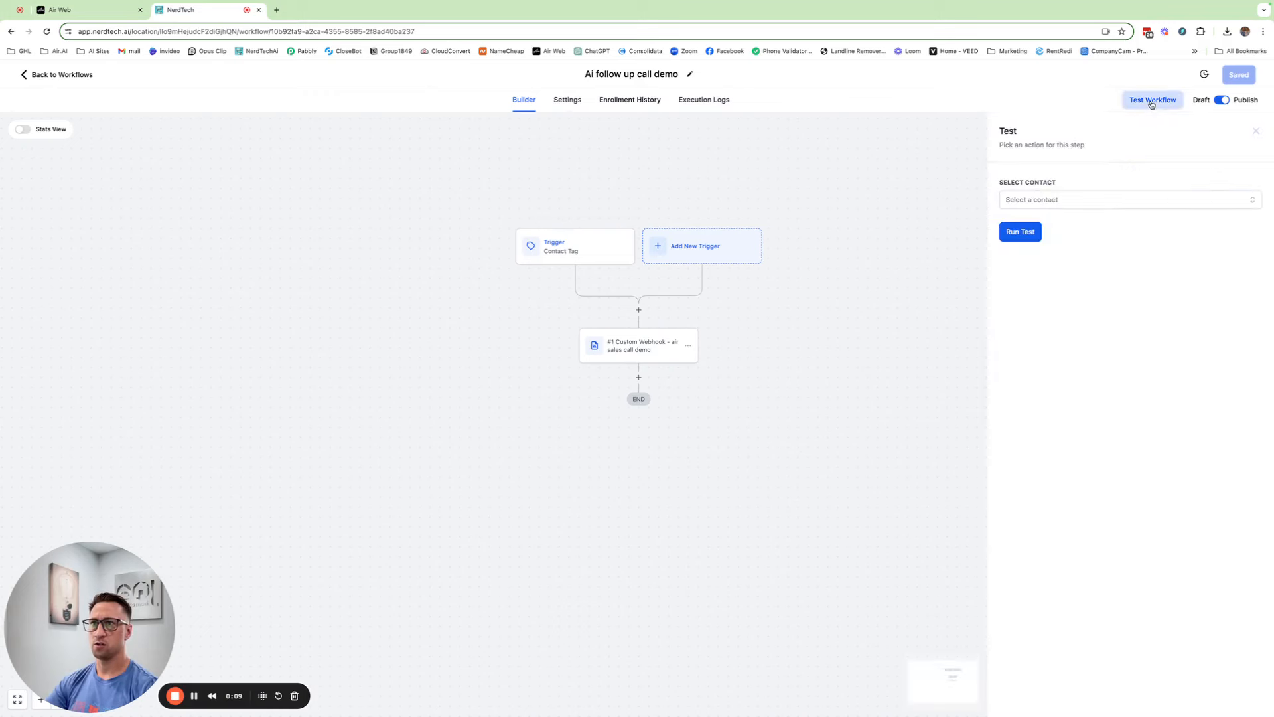
{"action": "left_click", "coordinate": [1055, 201]}
{"action": "type", "text": "Gabe"}
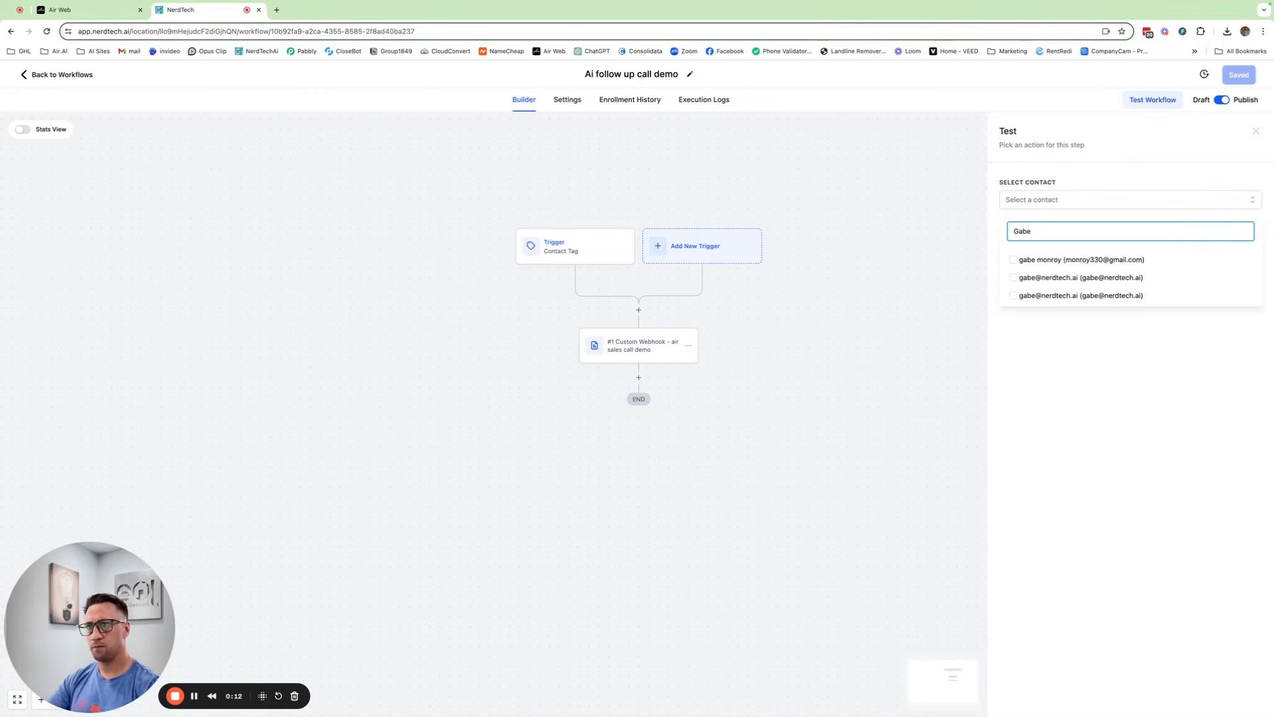
{"action": "left_click", "coordinate": [1015, 264]}
{"action": "left_click", "coordinate": [1059, 369]}
{"action": "left_click", "coordinate": [1032, 242]}
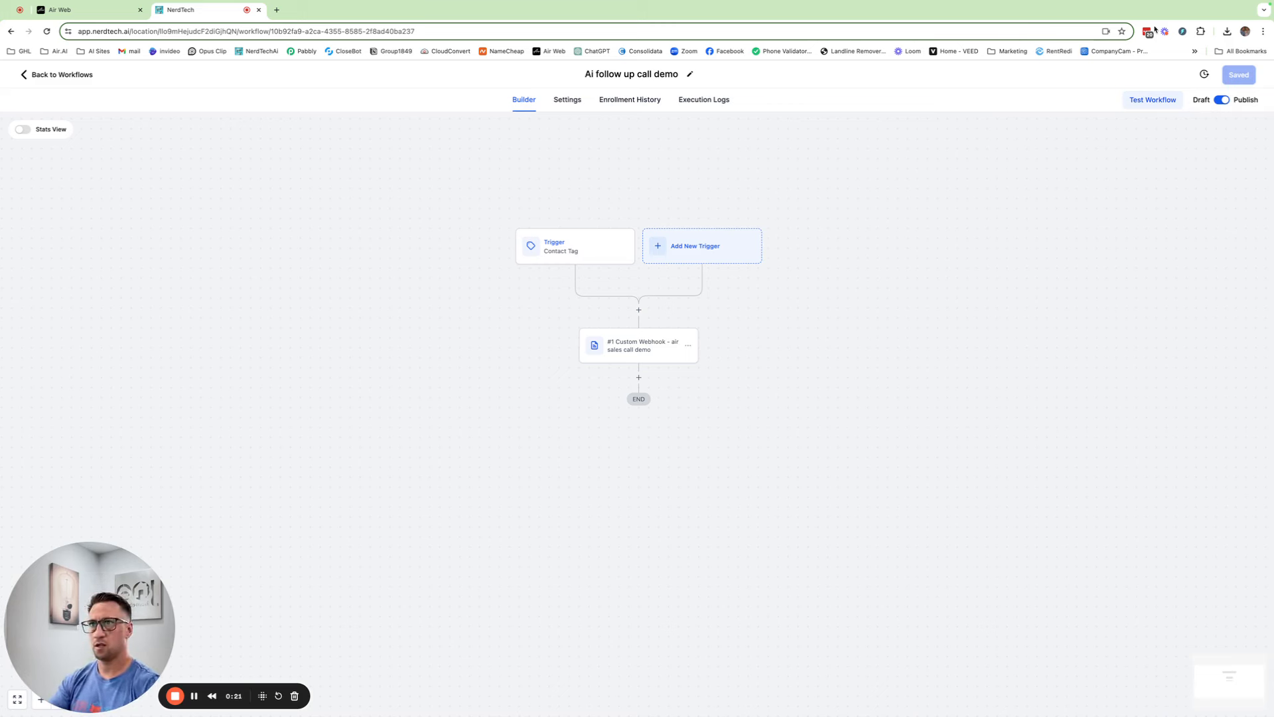
{"action": "mouse_move", "coordinate": [1259, 4]}
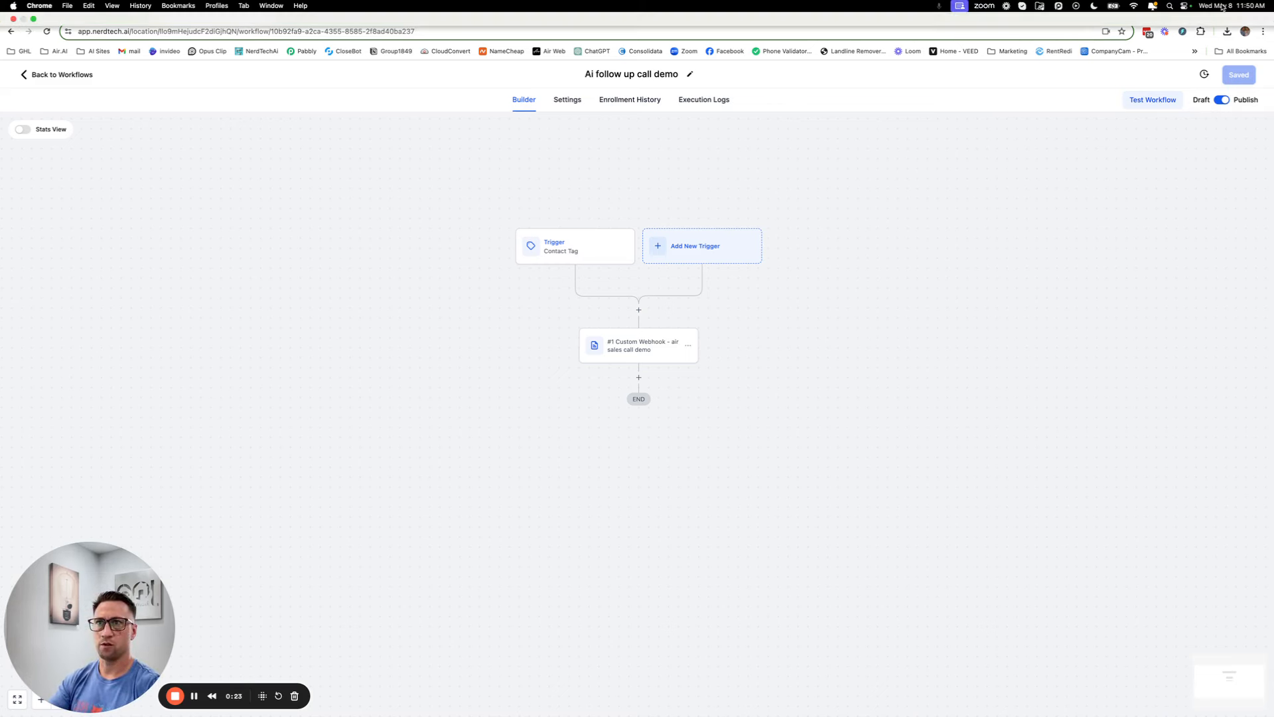
{"action": "left_click", "coordinate": [1185, 6]}
{"action": "left_click", "coordinate": [1224, 55]}
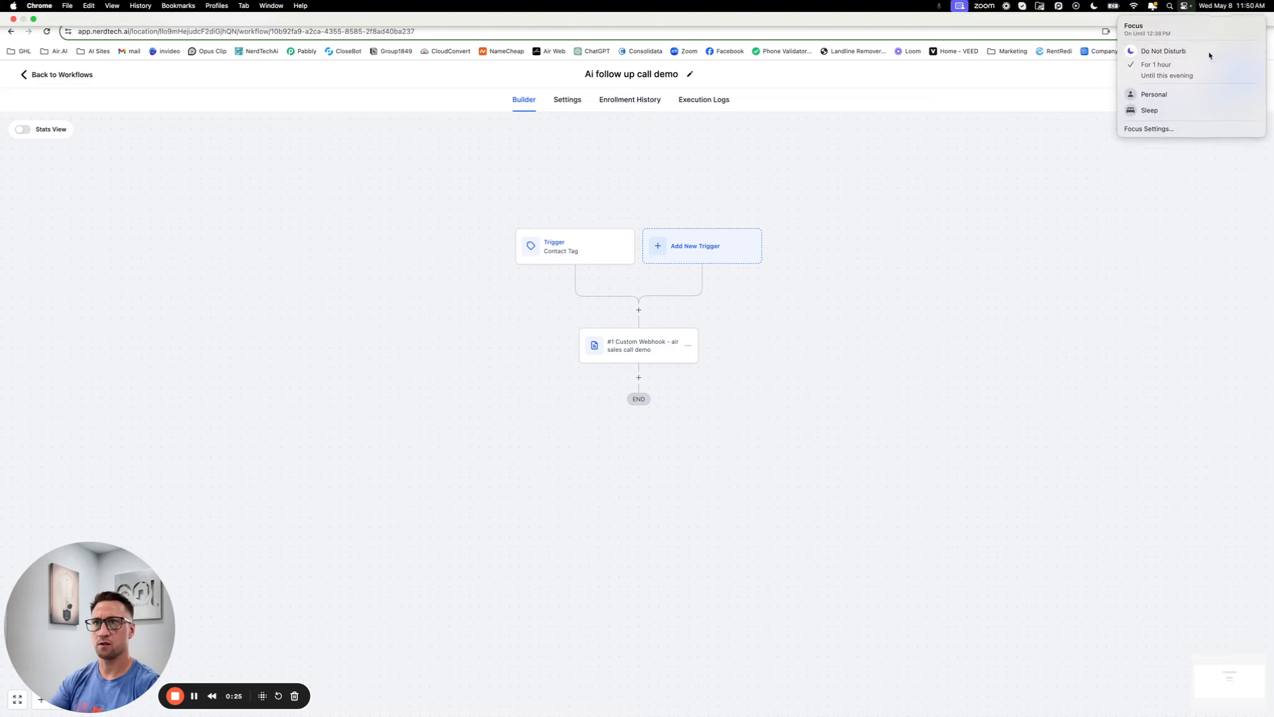
{"action": "left_click", "coordinate": [1150, 50]}
{"action": "left_click", "coordinate": [1066, 86]}
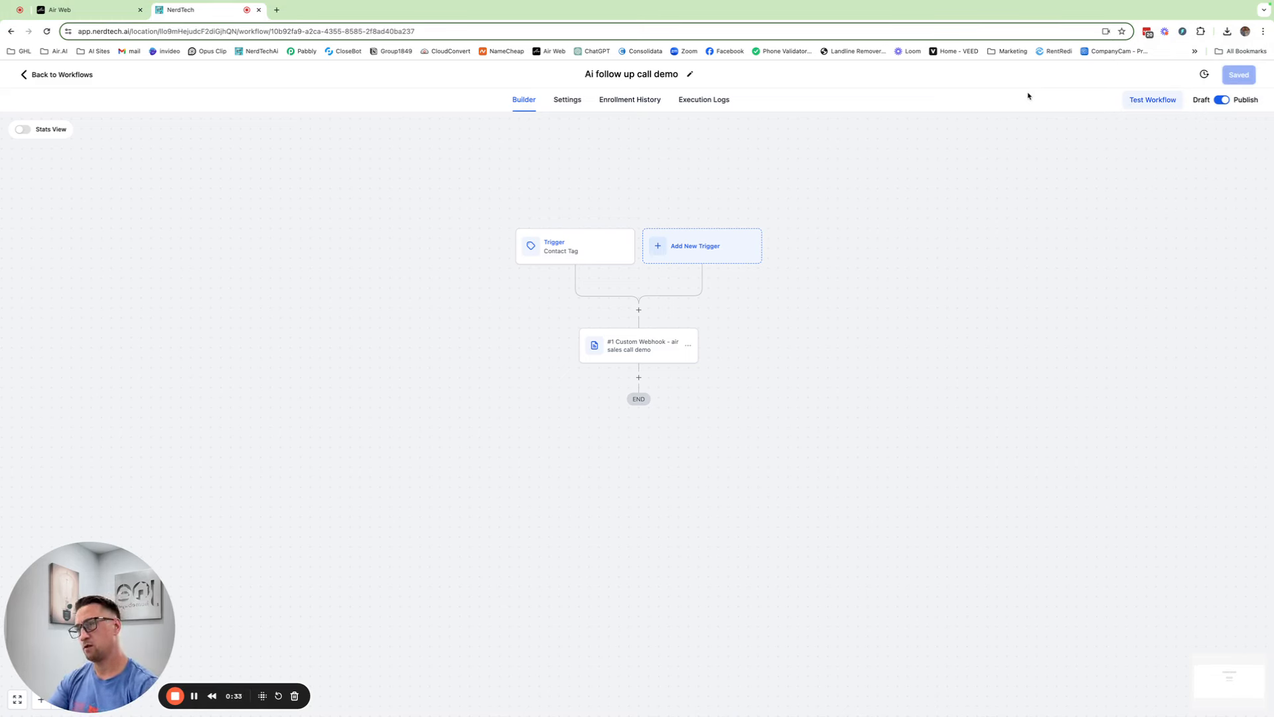
{"action": "left_click", "coordinate": [47, 32]}
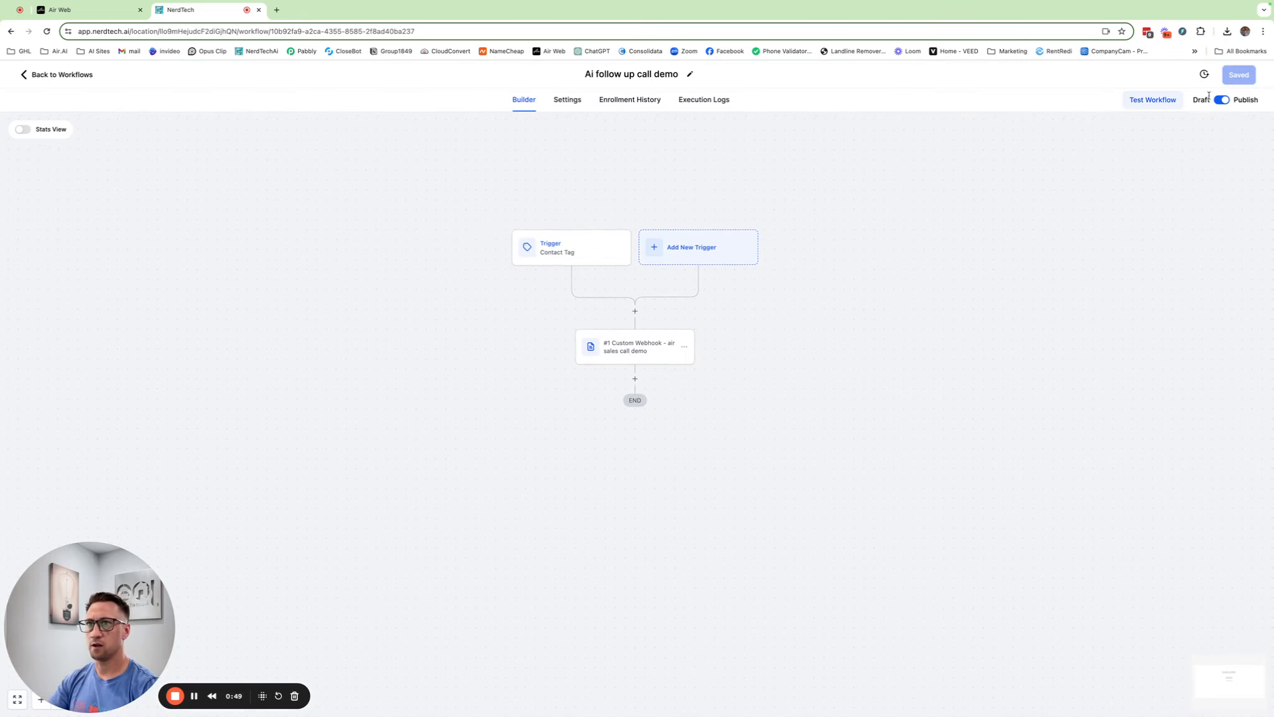
Run a workflow test on the test contact, found by searching their name in Select Contact
{"action": "left_click", "coordinate": [1132, 99]}
{"action": "left_click", "coordinate": [1033, 204]}
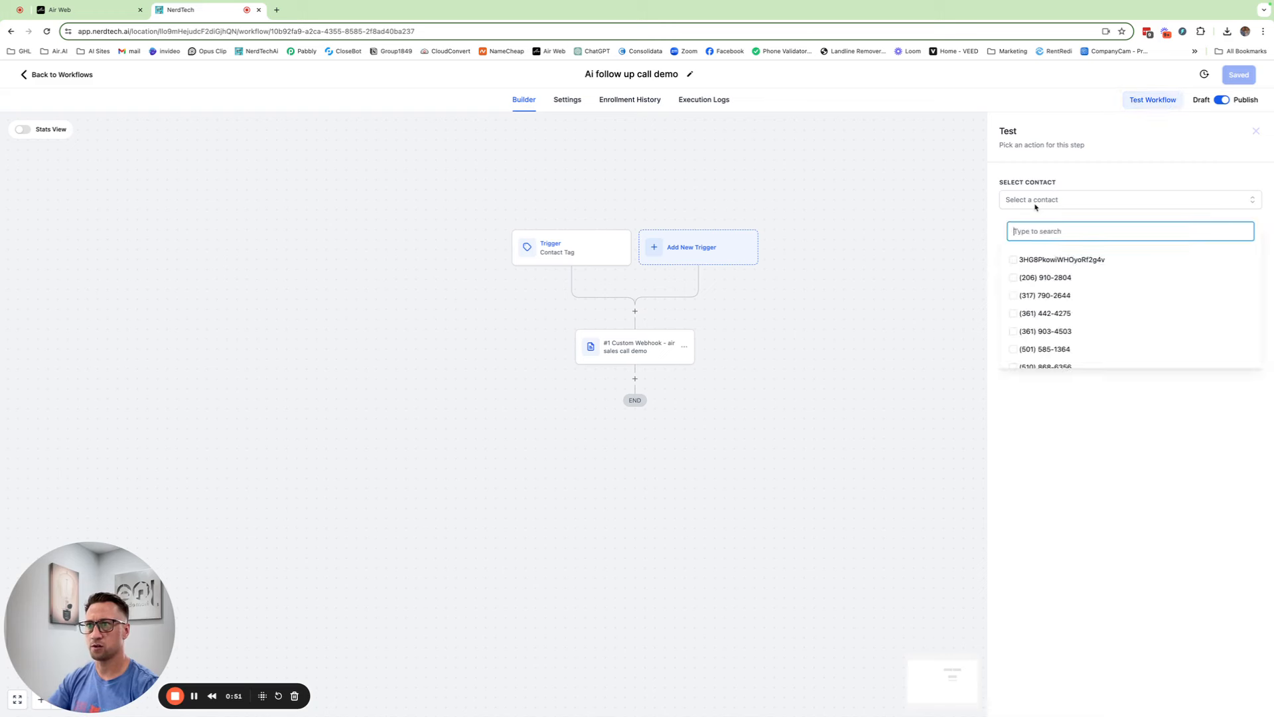
{"action": "type", "text": "gabe"}
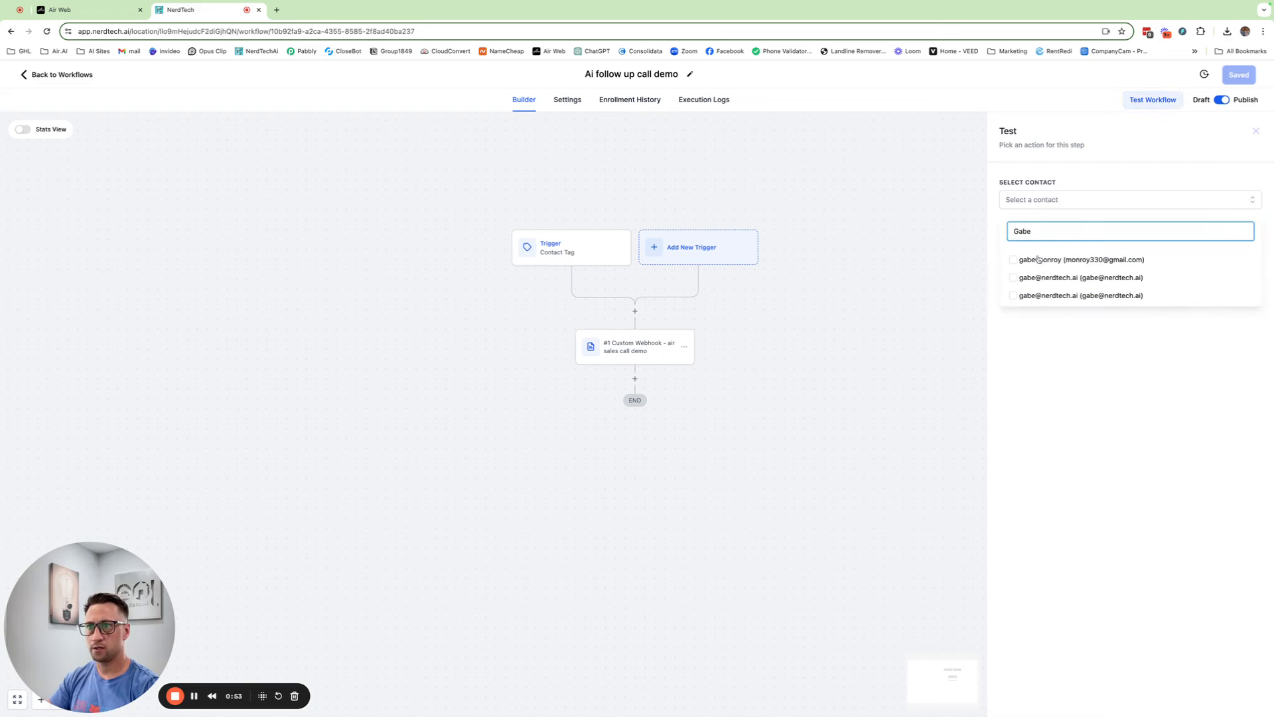
{"action": "left_click", "coordinate": [1012, 259]}
{"action": "left_click", "coordinate": [1038, 364]}
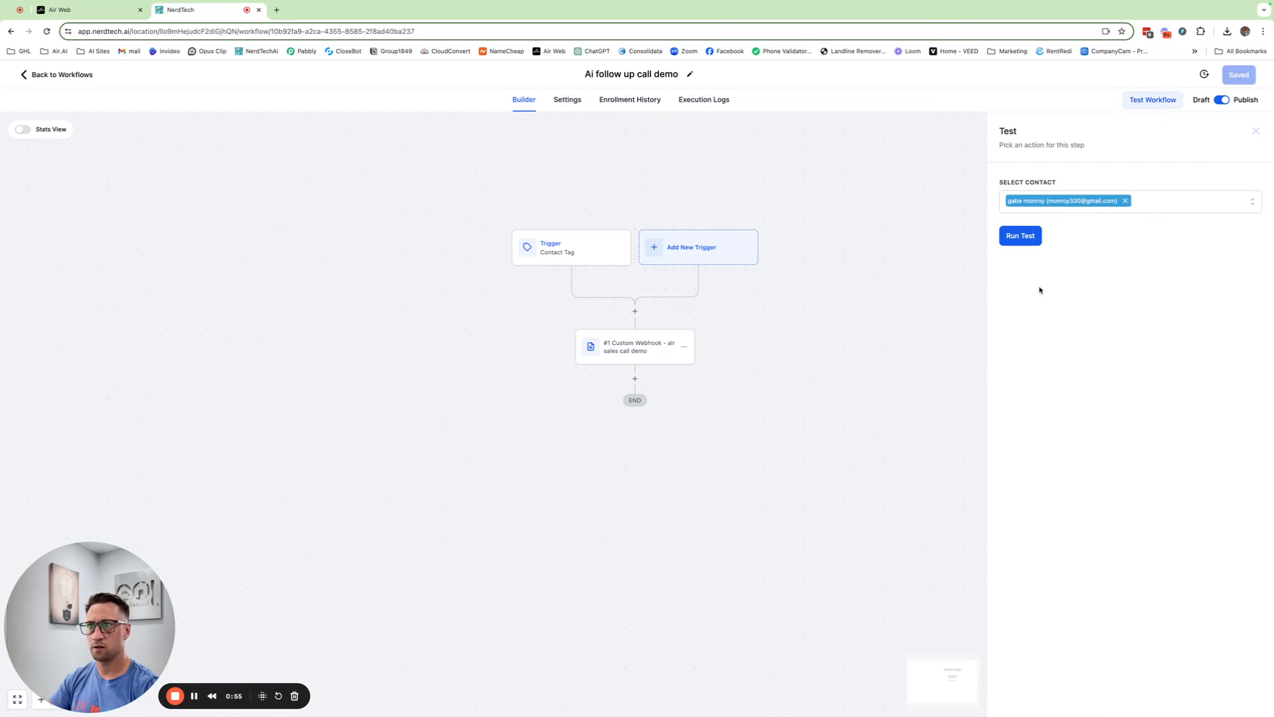
{"action": "left_click", "coordinate": [1019, 235]}
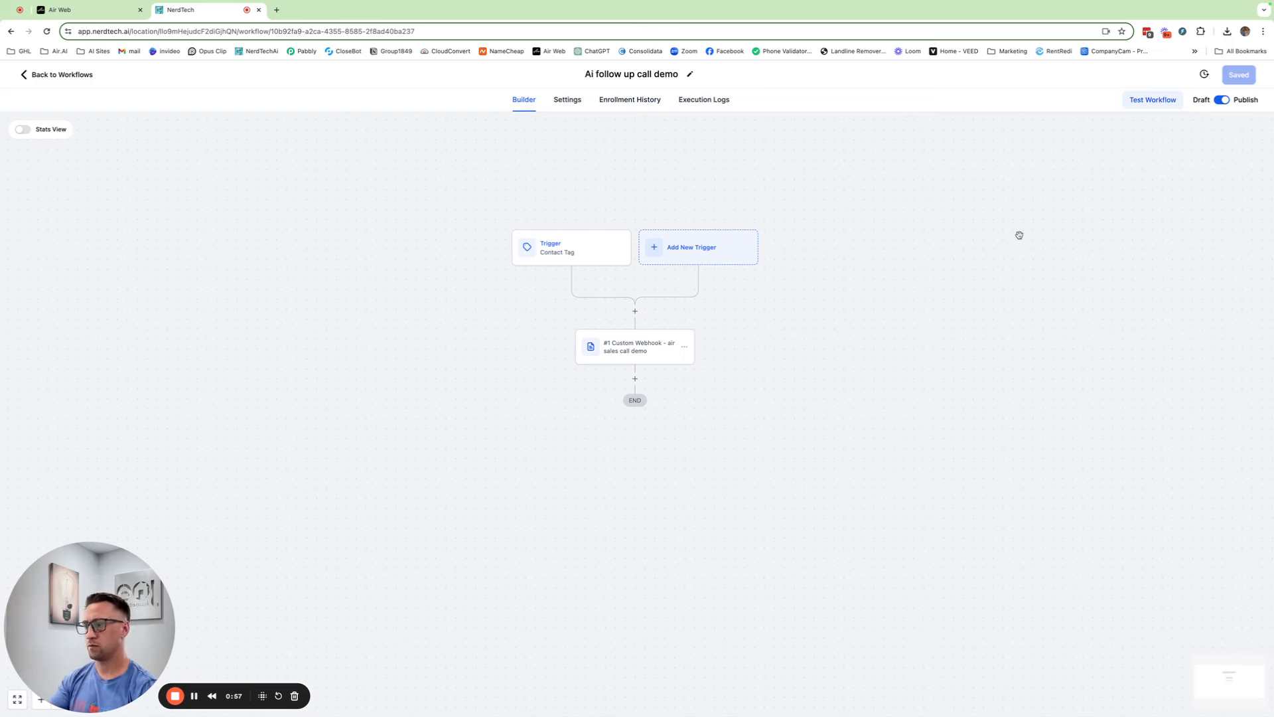